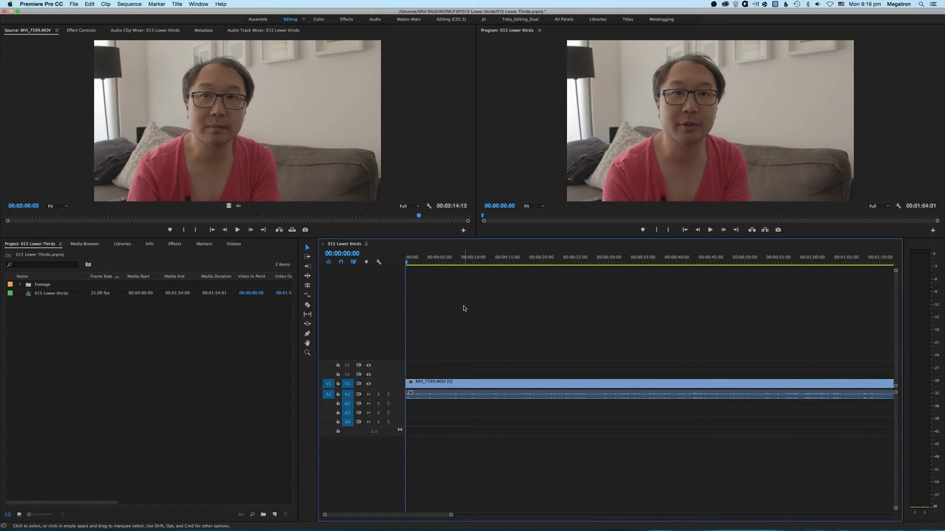
# Create a new title, Title 01, from the Project panel and enlarge the Titler window
pyautogui.rightClick(140, 365)
pyautogui.moveTo(158, 395)
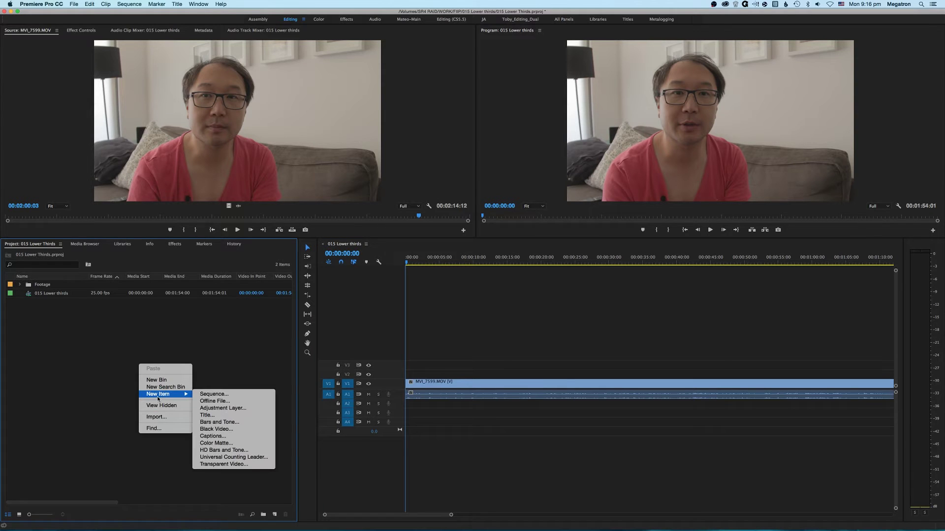
pyautogui.click(228, 415)
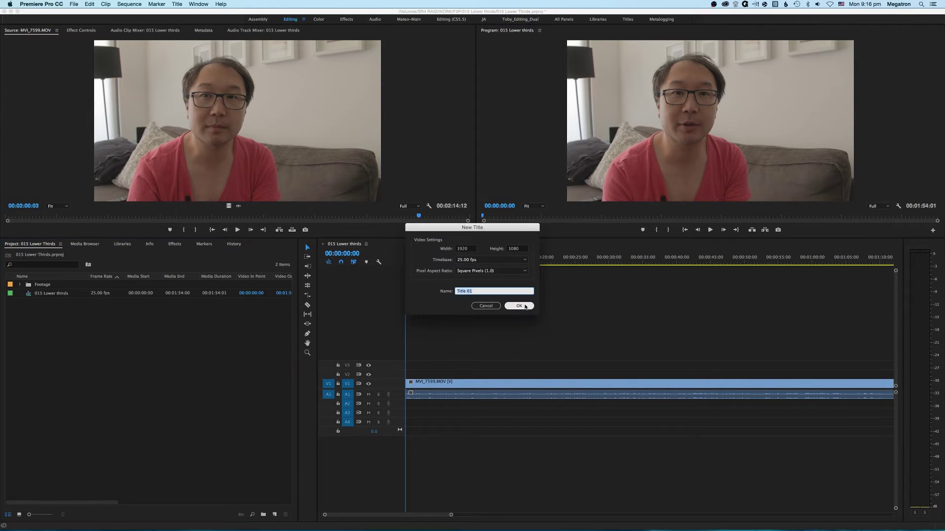
pyautogui.click(520, 306)
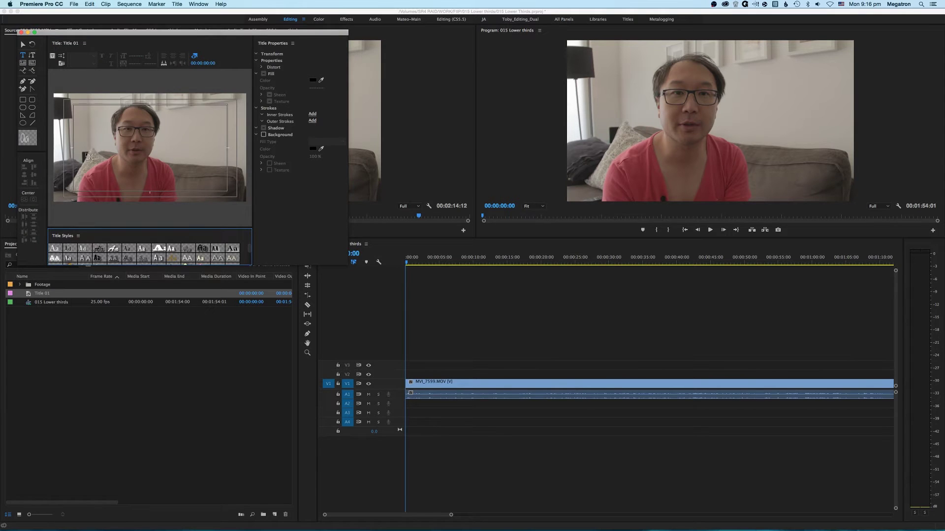
pyautogui.moveTo(344, 264); pyautogui.dragTo(555, 406)
# Draw an area text box and type the speaker's name, then 'Super duper producer/director etc etc' below it
pyautogui.moveTo(91, 242); pyautogui.dragTo(336, 284)
pyautogui.press('Return')
pyautogui.write('S')
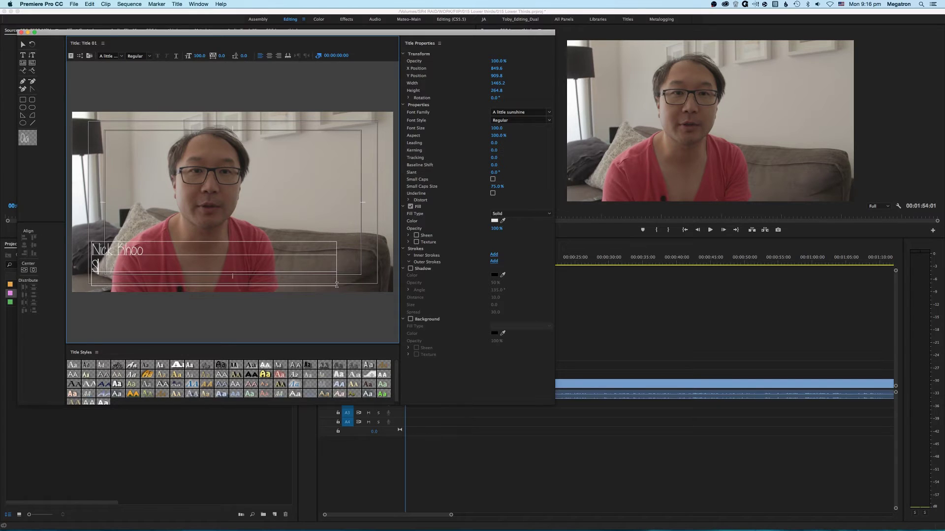
pyautogui.write('uper duper prod')
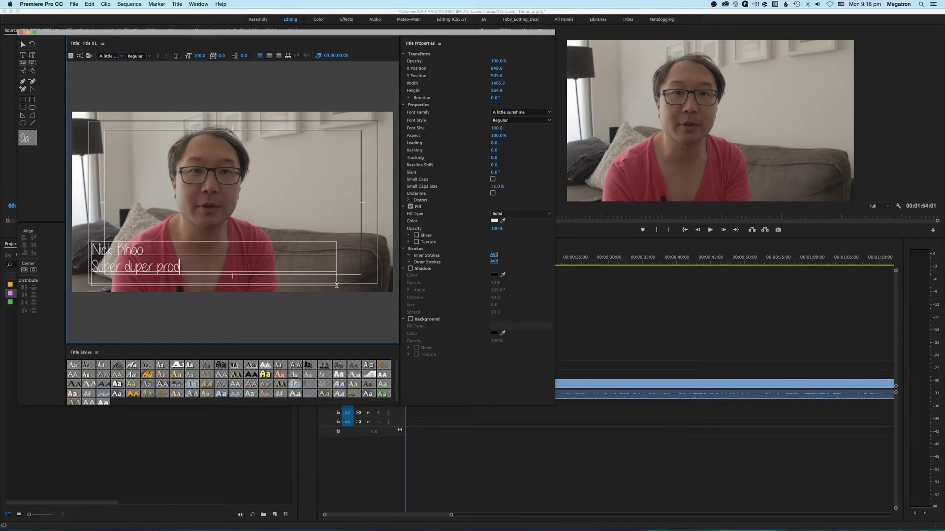
pyautogui.write('ucer/director')
pyautogui.write(' etc et')
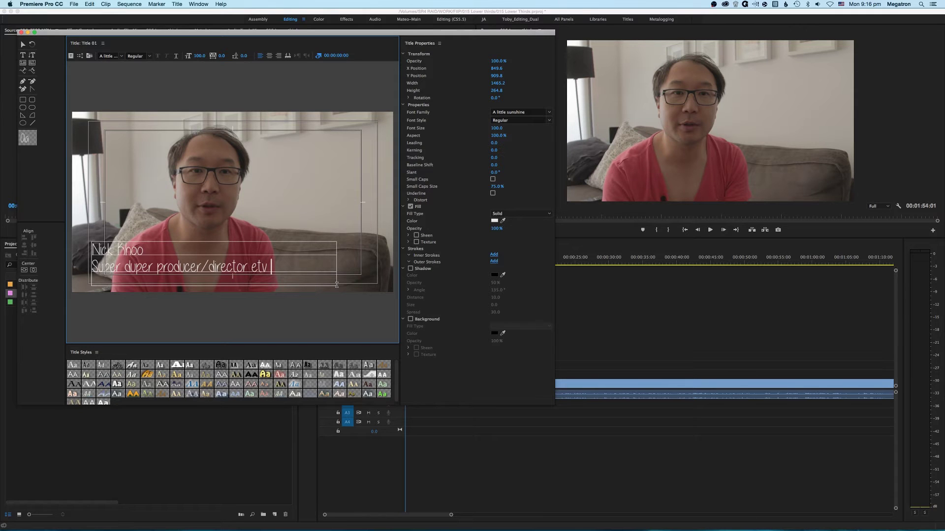
pyautogui.write('c')
# Set all the title text to the Helvetica font family
pyautogui.press('super+a')
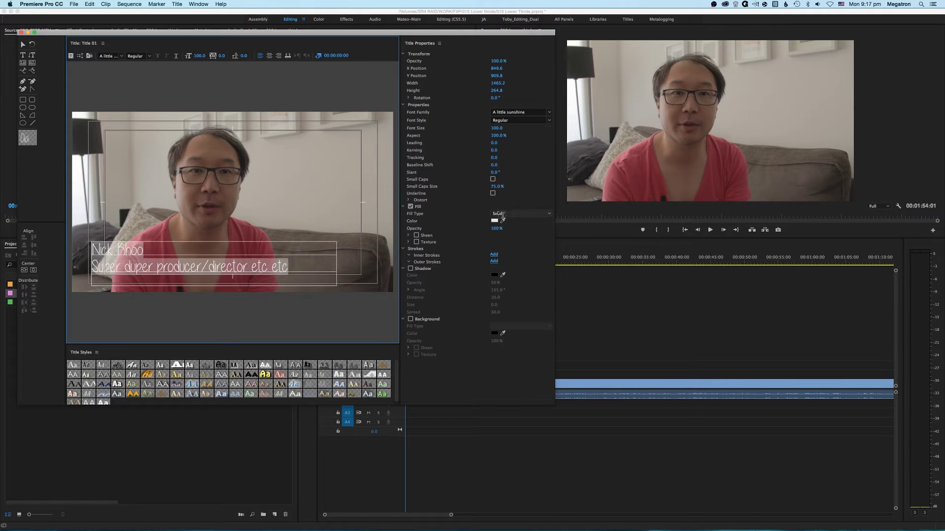
pyautogui.click(509, 114)
pyautogui.write('Helvetica')
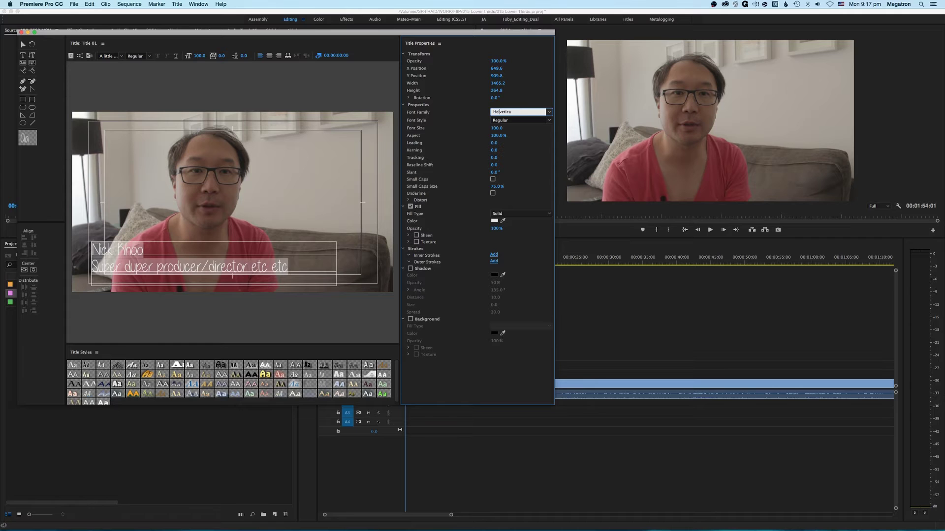
pyautogui.press('Return')
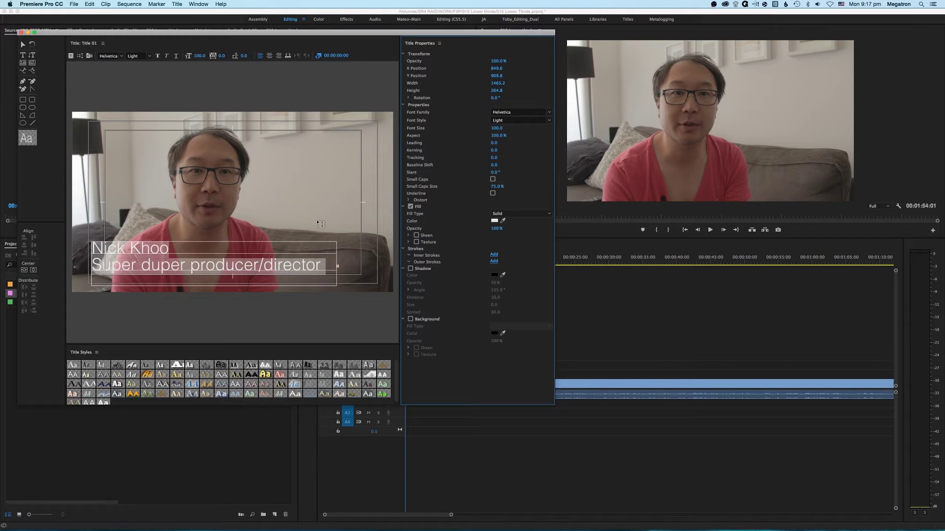
pyautogui.click(326, 266)
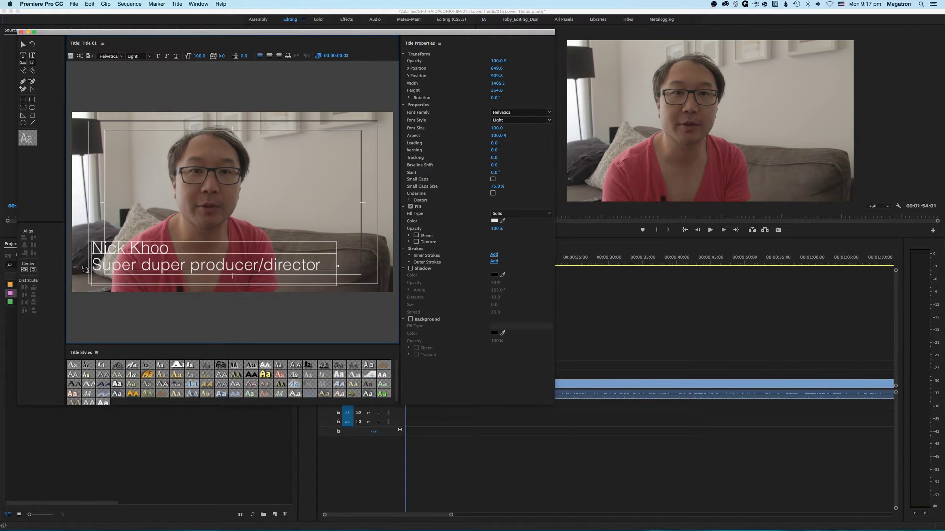
# Adjust the subtitle line's font size, settling at about 72
pyautogui.moveTo(94, 265); pyautogui.dragTo(322, 267)
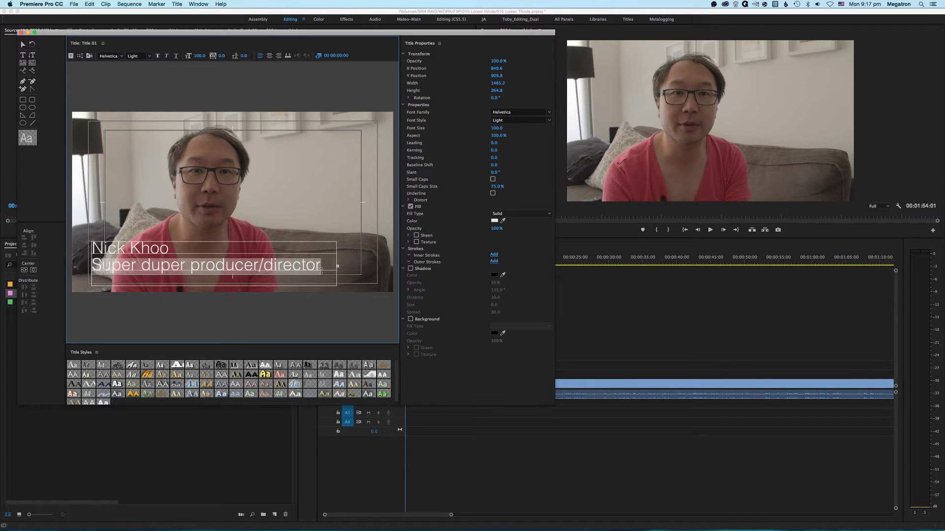
pyautogui.click(496, 128)
pyautogui.write('86')
pyautogui.press('Return')
pyautogui.moveTo(495, 128); pyautogui.dragTo(486, 128)
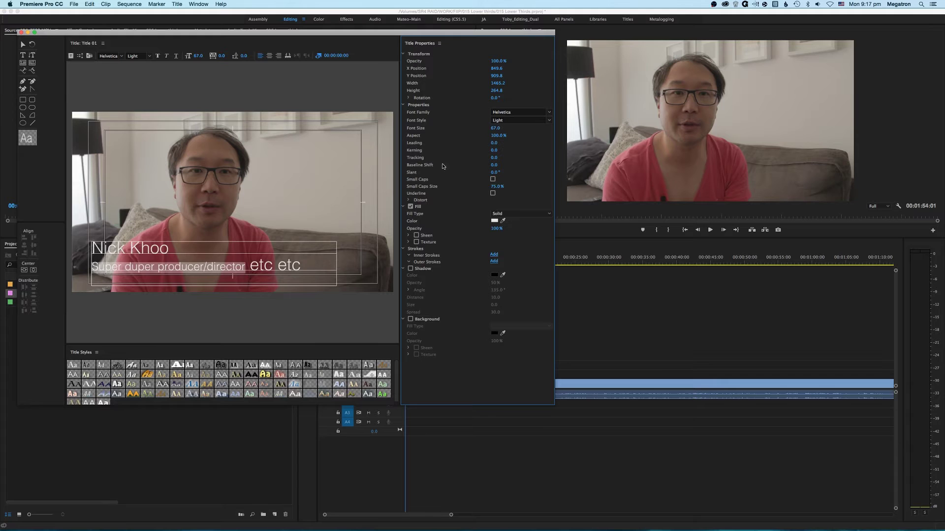
pyautogui.moveTo(302, 266); pyautogui.dragTo(103, 264)
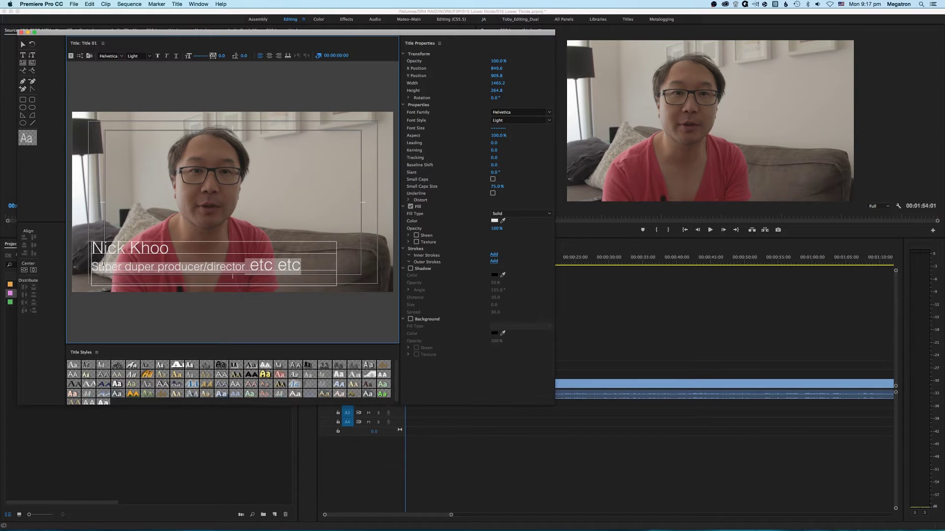
pyautogui.click(497, 128)
pyautogui.write('53')
pyautogui.press('Return')
pyautogui.moveTo(497, 128); pyautogui.dragTo(506, 128)
# Set the name line in Small Caps
pyautogui.click(187, 249)
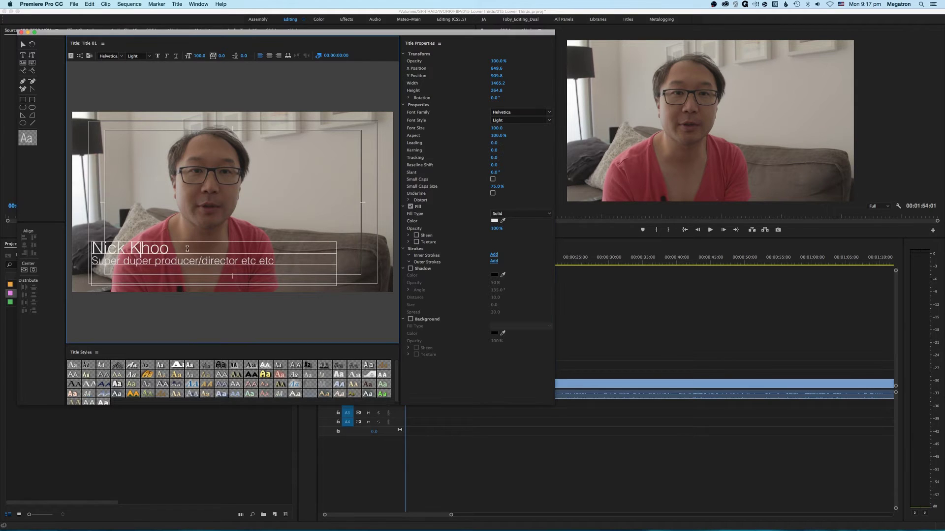
pyautogui.moveTo(187, 248); pyautogui.dragTo(76, 252)
pyautogui.click(493, 180)
# Move the text box lower, close the Titler, and place Title 01 on V2 at the video's start
pyautogui.click(22, 44)
pyautogui.moveTo(117, 259); pyautogui.dragTo(115, 272)
pyautogui.click(20, 32)
pyautogui.moveTo(41, 294); pyautogui.dragTo(408, 372)
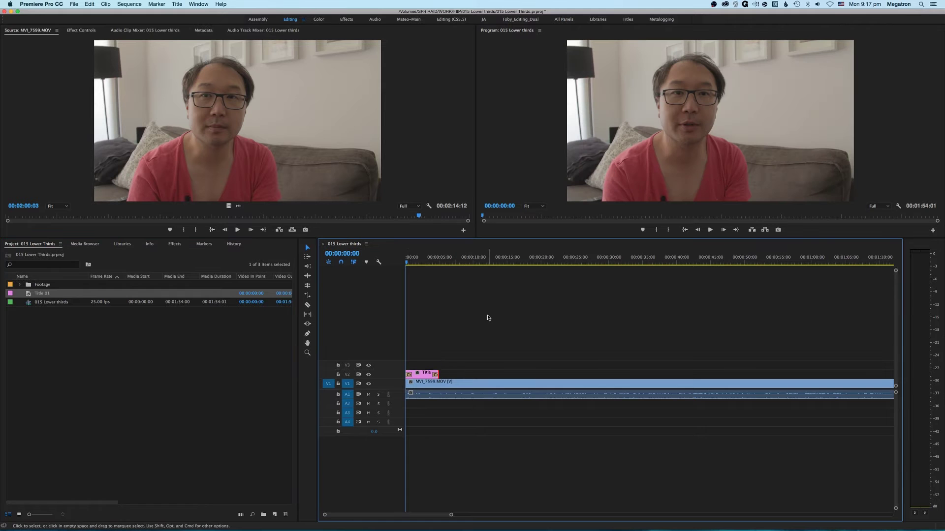
pyautogui.press('space')
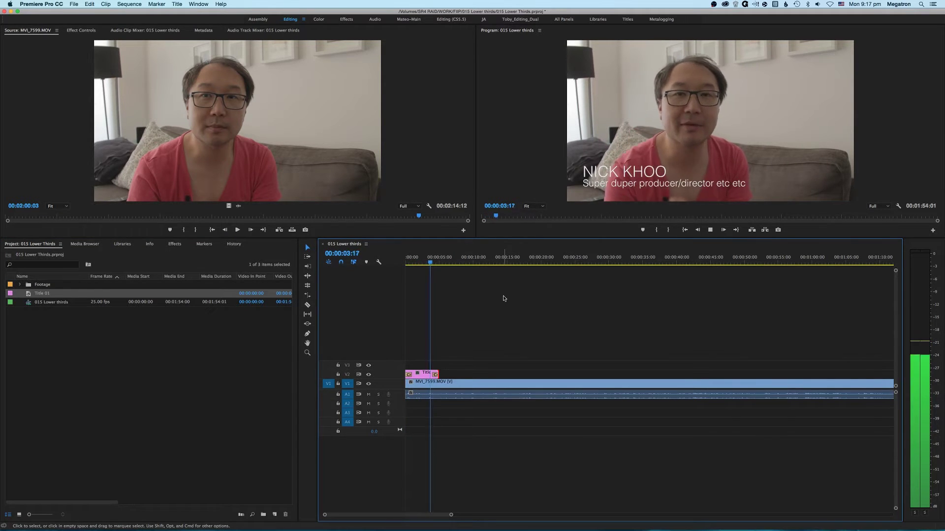
pyautogui.press('space')
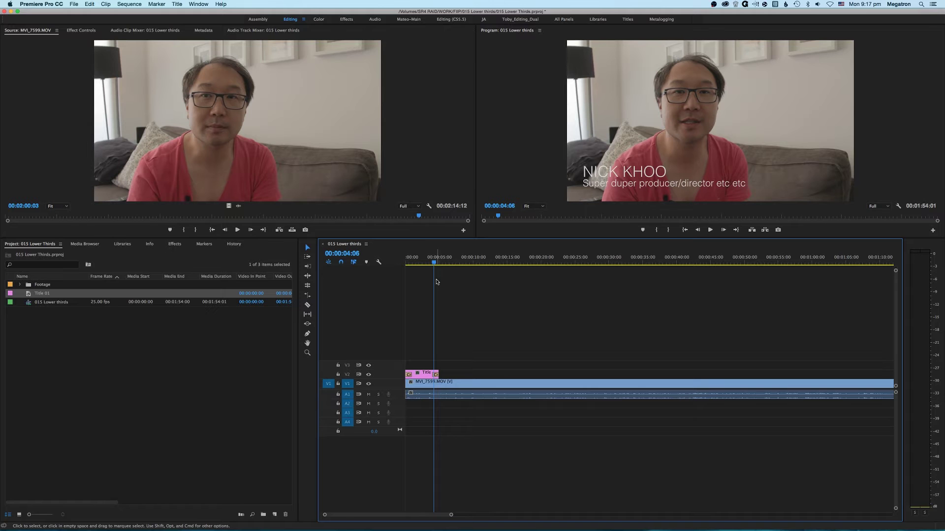
pyautogui.moveTo(422, 260); pyautogui.dragTo(398, 264)
pyautogui.press('space')
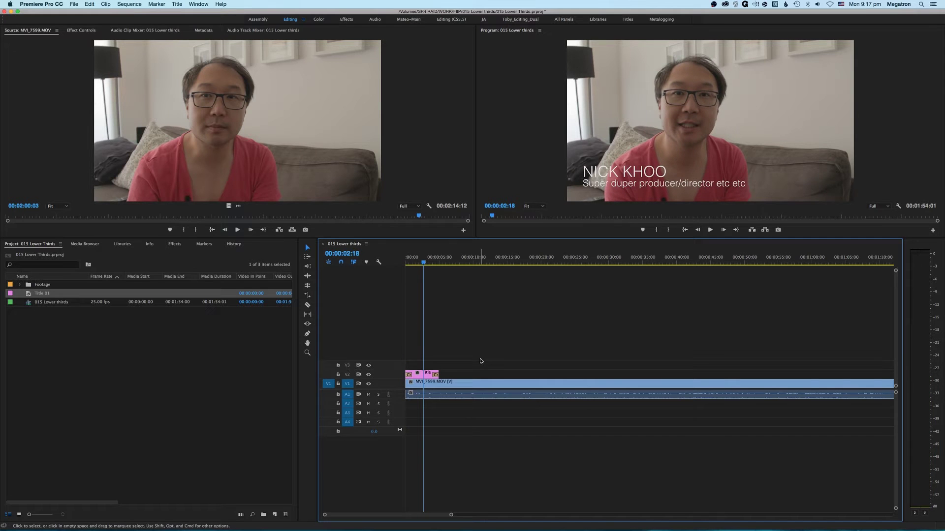
# Lengthen the Title 01 clip on the timeline and return the playhead to the title
pyautogui.rightClick(423, 376)
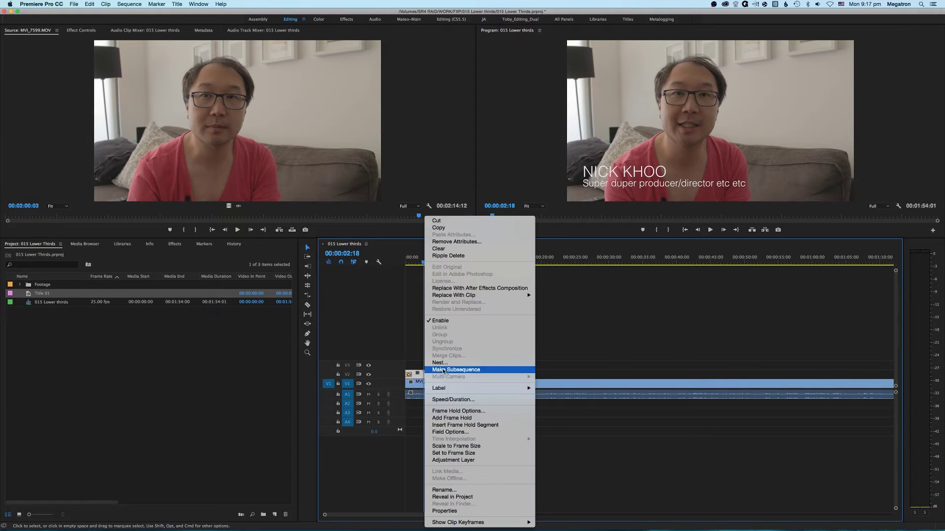
pyautogui.click(412, 351)
pyautogui.moveTo(442, 376); pyautogui.dragTo(474, 375)
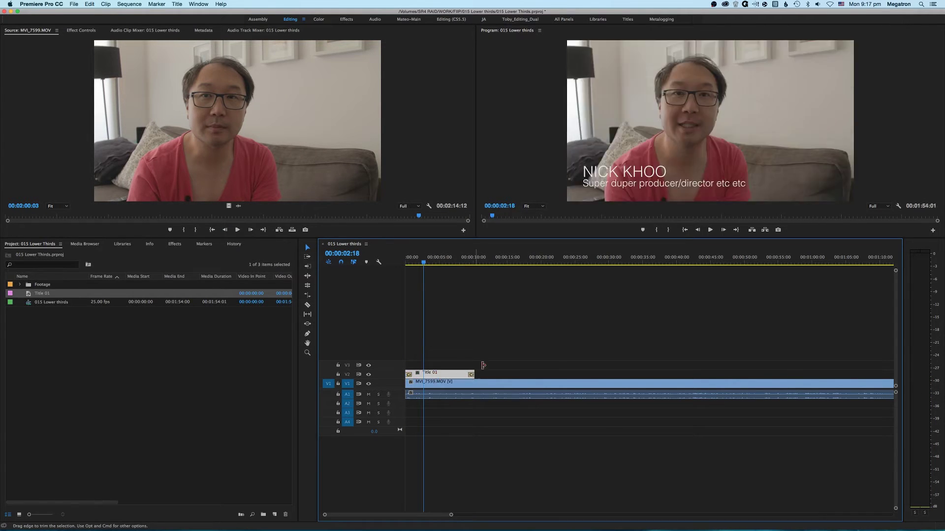
pyautogui.click(470, 263)
pyautogui.click(384, 277)
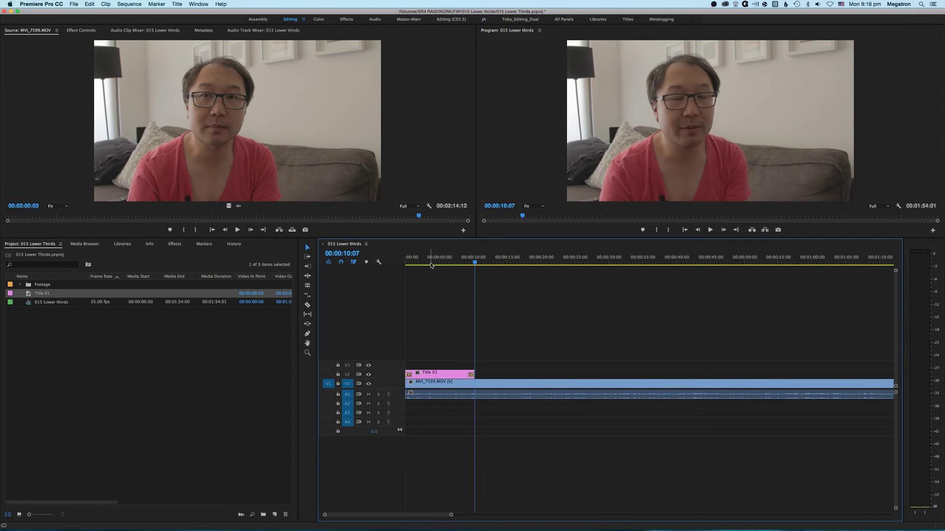
pyautogui.press('Home')
pyautogui.click(448, 262)
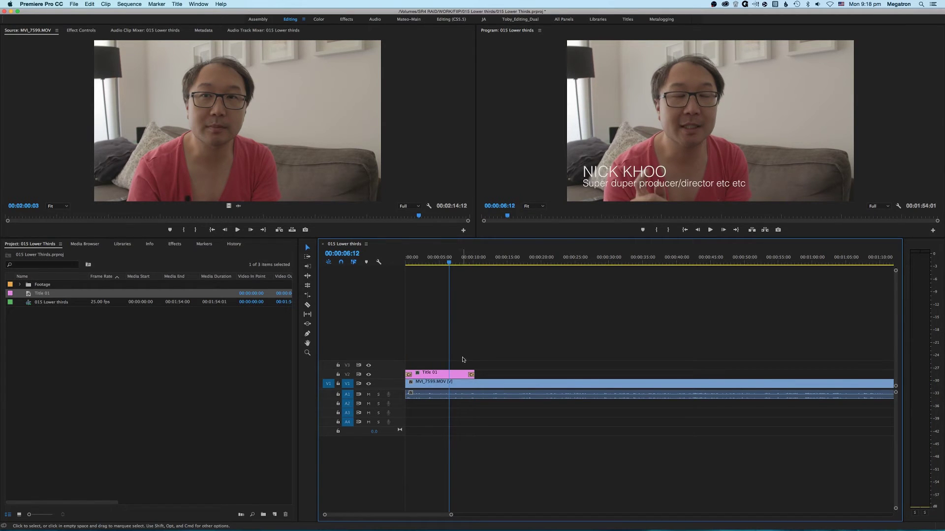
# Duplicate the title clip onto V3 and disable the copy
pyautogui.moveTo(448, 375); pyautogui.dragTo(443, 366)
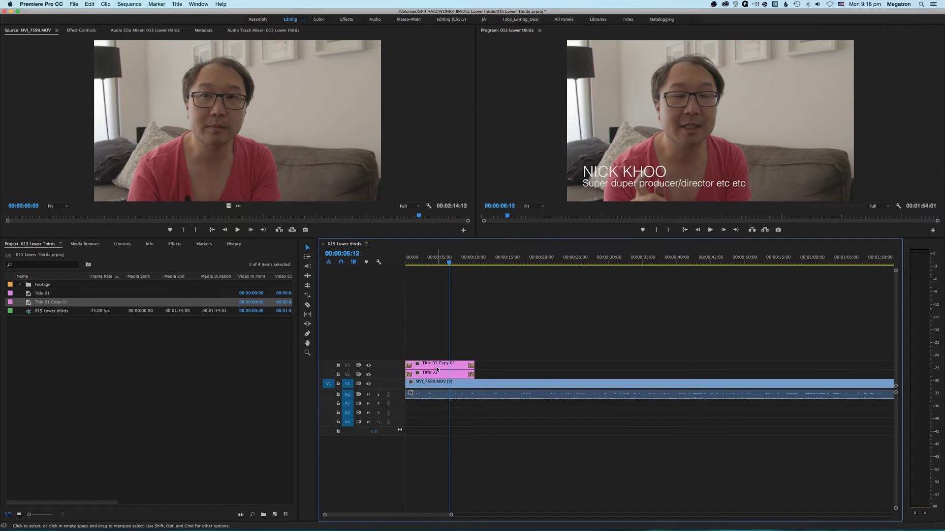
pyautogui.rightClick(436, 367)
pyautogui.click(413, 340)
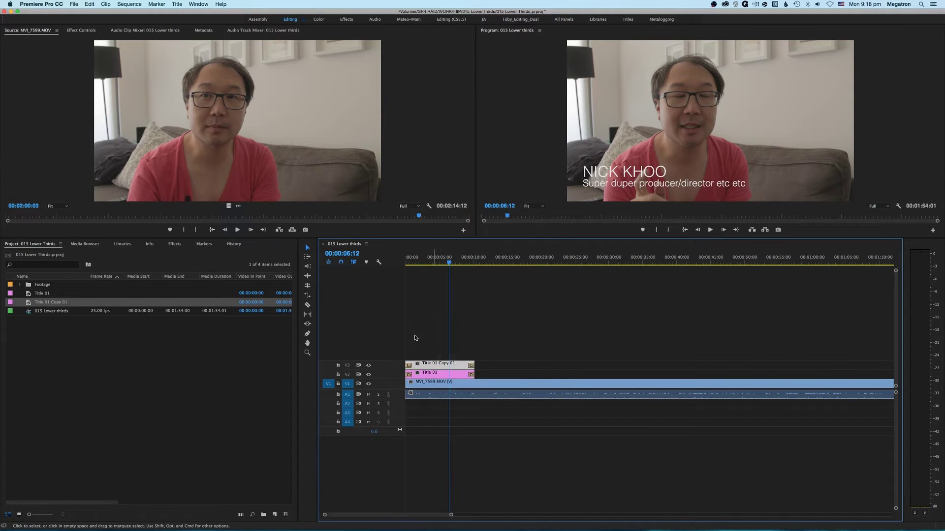
pyautogui.rightClick(426, 368)
pyautogui.click(452, 321)
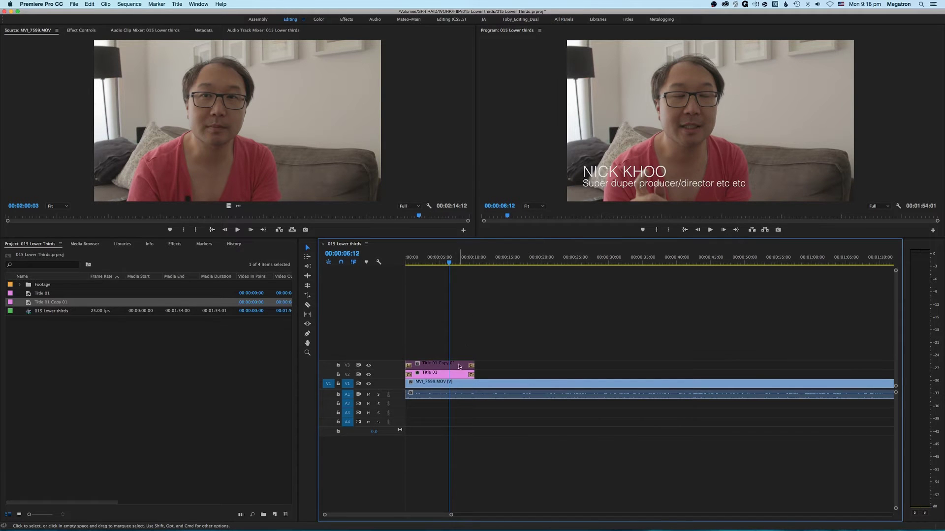
# Scrub and play through the sequence to check the title, then switch to After Effects
pyautogui.click(408, 263)
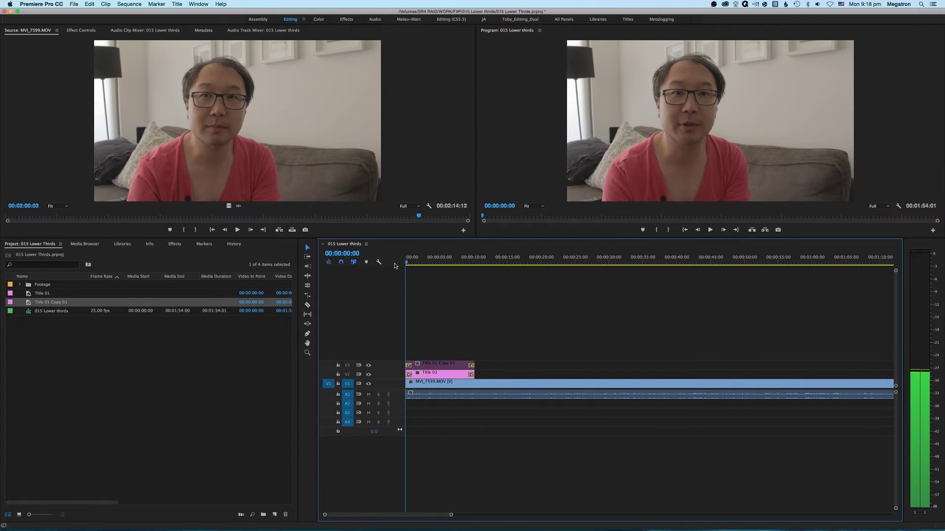
pyautogui.moveTo(409, 262); pyautogui.dragTo(471, 260)
pyautogui.press('space')
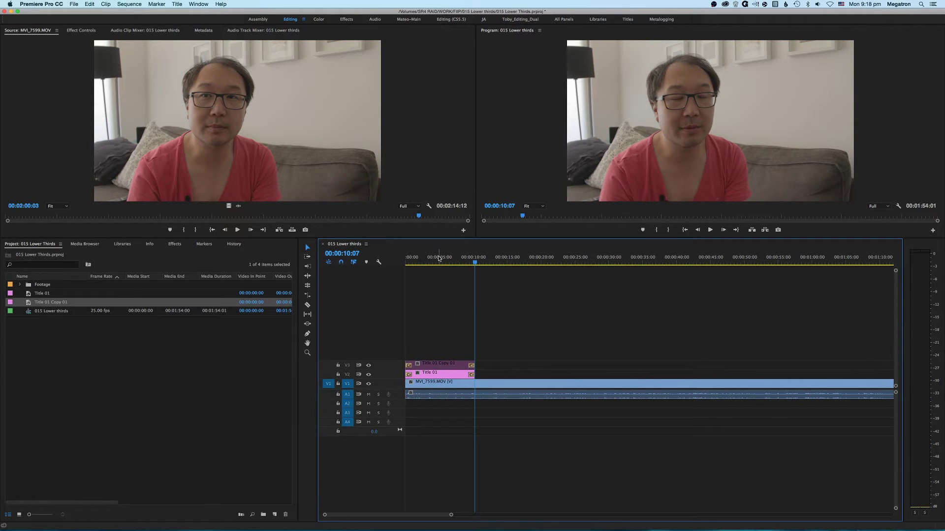
pyautogui.press('super+Tab')
pyautogui.press('super+Tab')
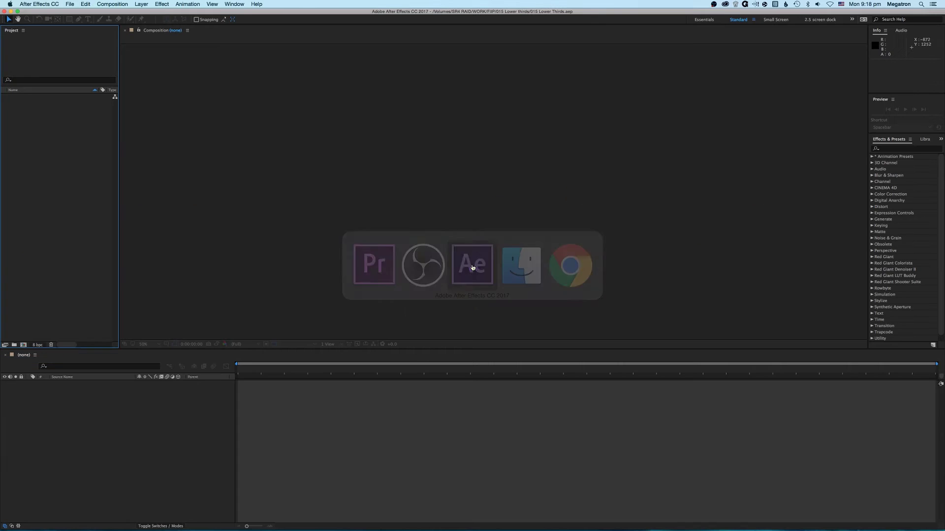
# Create a new empty After Effects project
pyautogui.click(71, 4)
pyautogui.moveTo(79, 13)
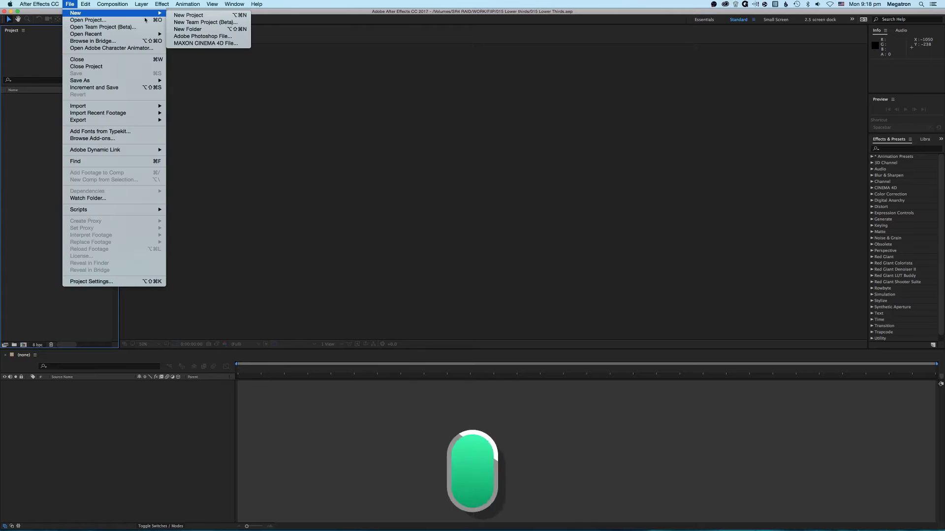
pyautogui.click(228, 16)
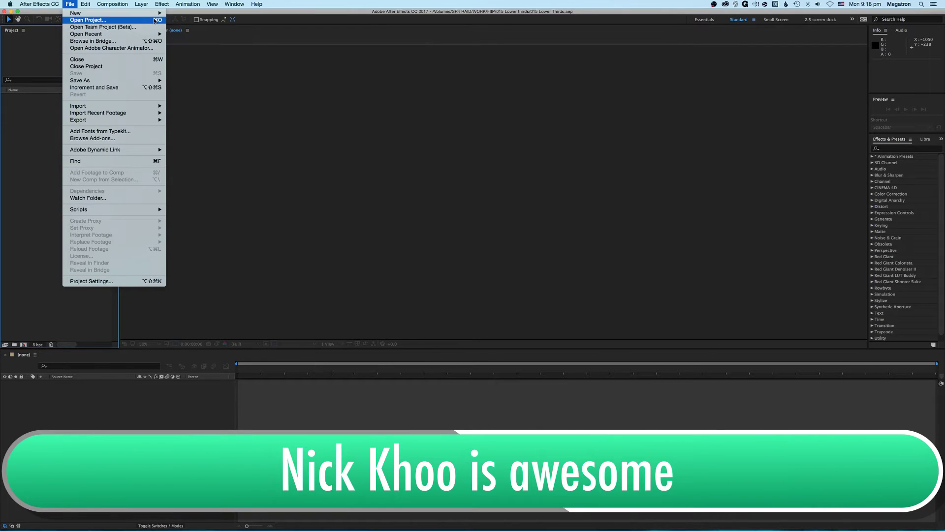
# Save the project as 015 Lower Thirds, replacing the existing file, and return to Premiere Pro
pyautogui.click(70, 5)
pyautogui.moveTo(123, 80)
pyautogui.click(187, 88)
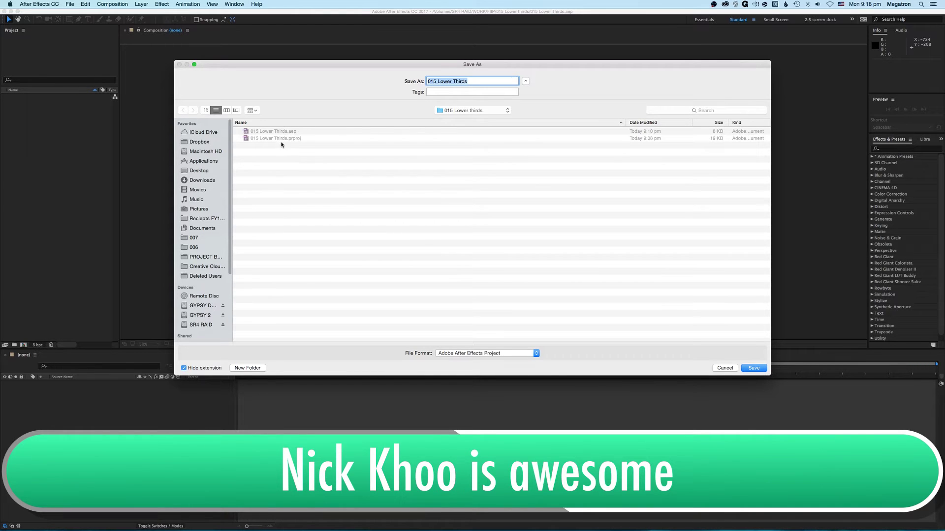
pyautogui.click(753, 368)
pyautogui.click(523, 112)
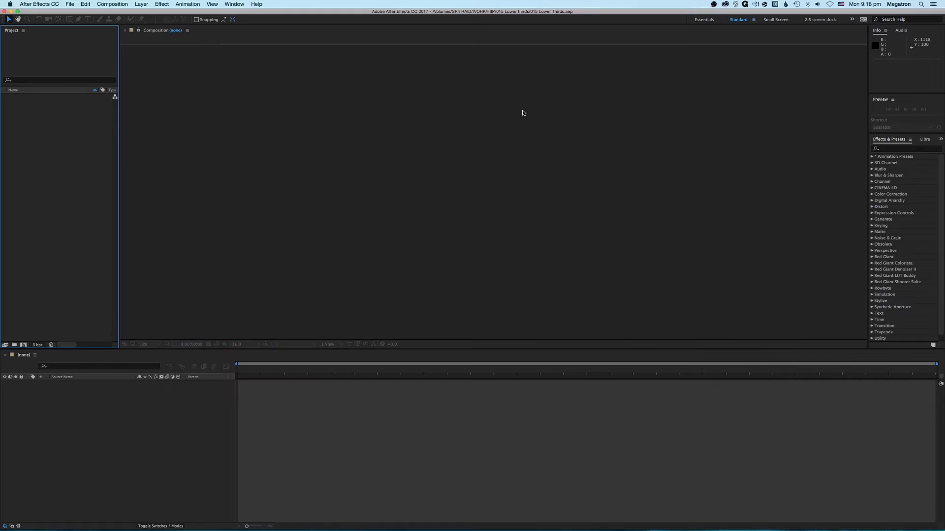
pyautogui.press('super+Tab')
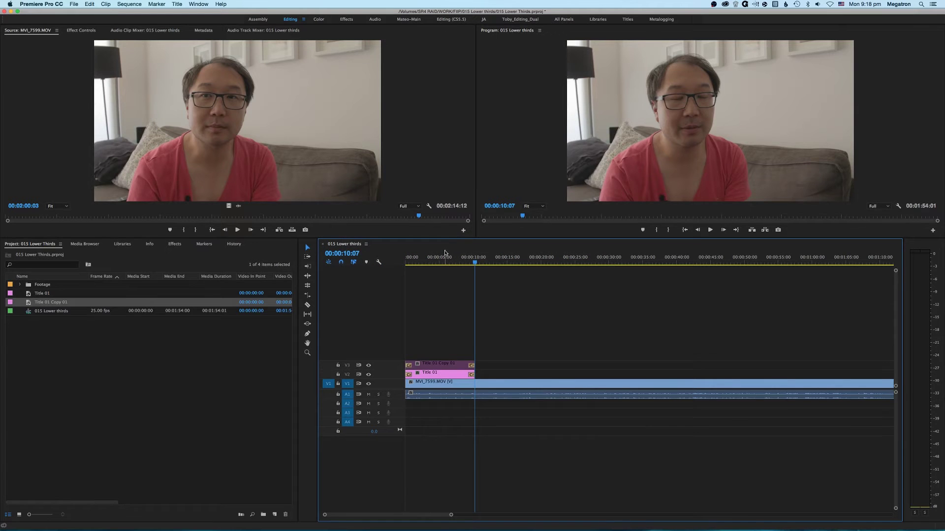
pyautogui.click(444, 256)
pyautogui.click(457, 378)
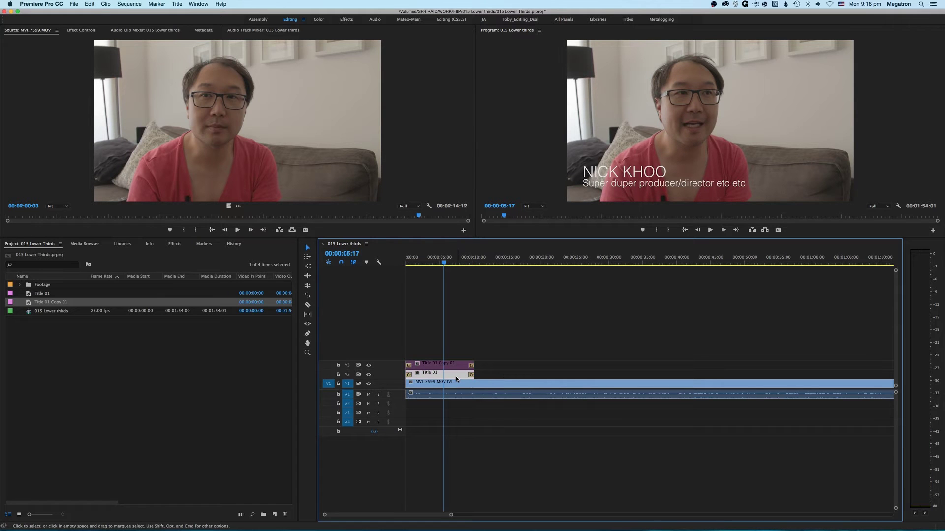
pyautogui.moveTo(465, 259)
pyautogui.mouseDown()
pyautogui.moveTo(427, 261)
pyautogui.moveTo(475, 262)
pyautogui.mouseUp()
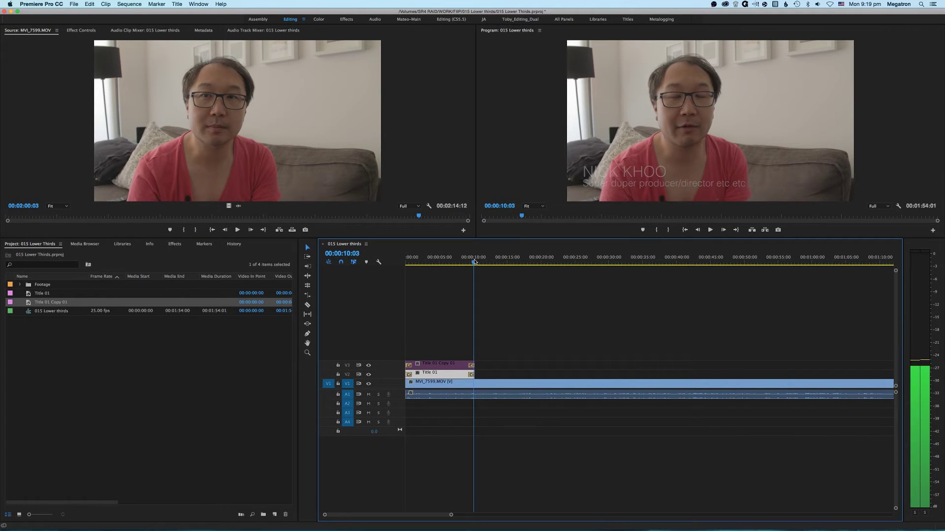
pyautogui.click(459, 262)
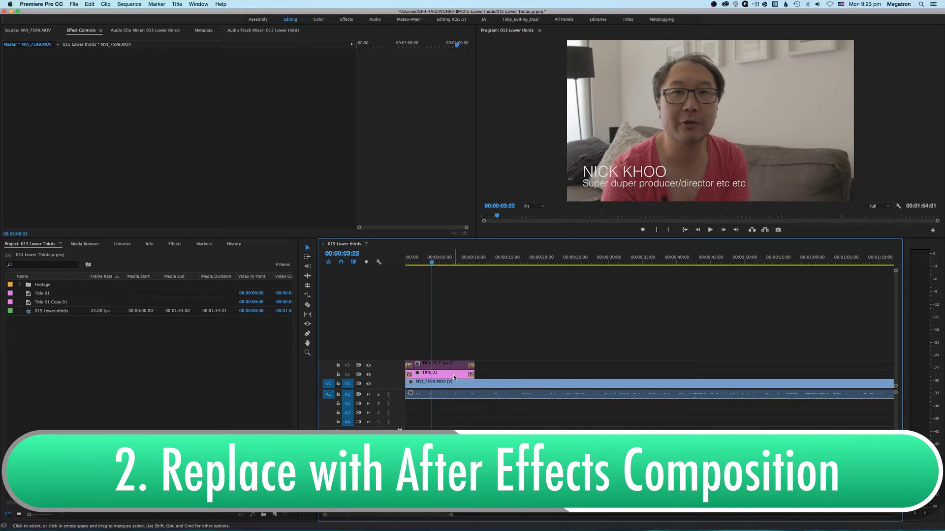
# Replace the Title 01 clip with a linked After Effects composition and scrub its timeline
pyautogui.rightClick(454, 377)
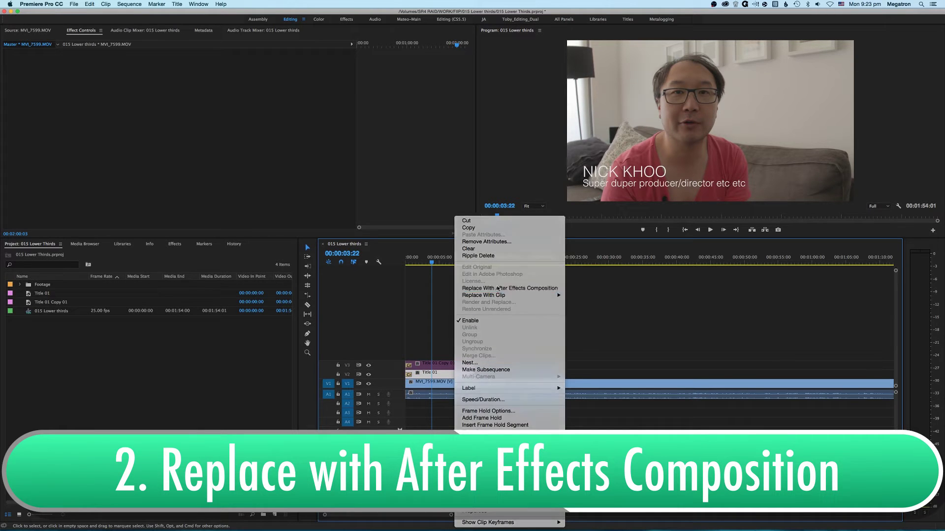
pyautogui.click(498, 288)
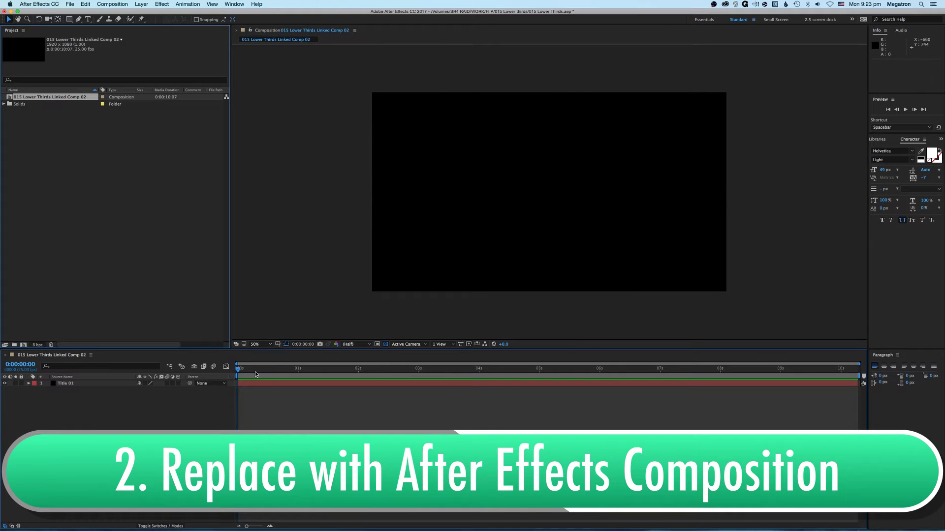
pyautogui.moveTo(238, 369); pyautogui.dragTo(176, 421)
# Review the linked comp in the Premiere sequence, then return to After Effects
pyautogui.press('super+Tab')
pyautogui.click(456, 266)
pyautogui.moveTo(469, 263); pyautogui.dragTo(447, 275)
pyautogui.press('super+Tab')
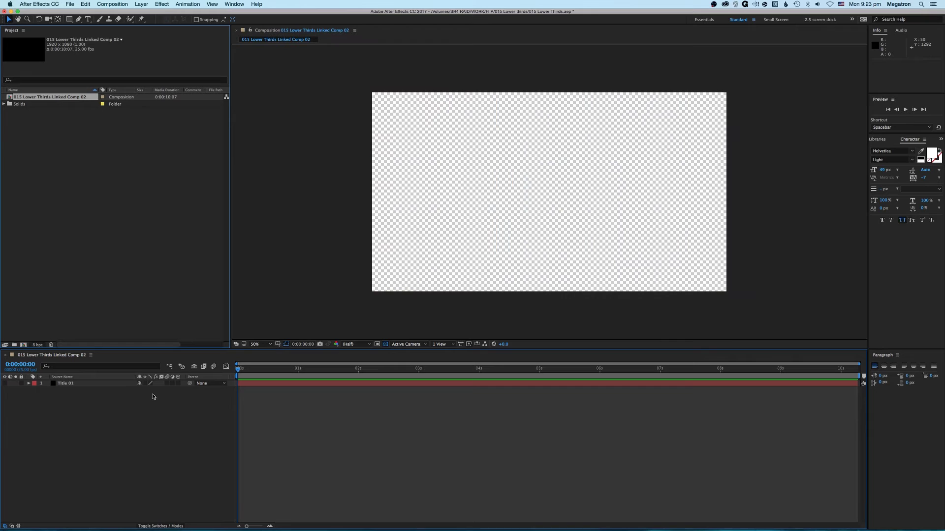
# Delete the Title 01 layer, rename the comp 'Lower third', and check the edit in Premiere
pyautogui.click(71, 387)
pyautogui.press('Delete')
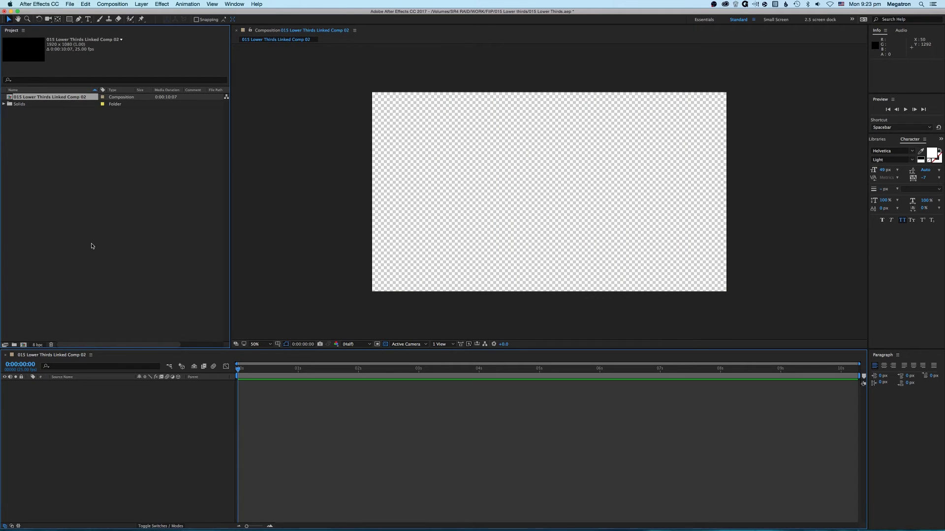
pyautogui.click(73, 133)
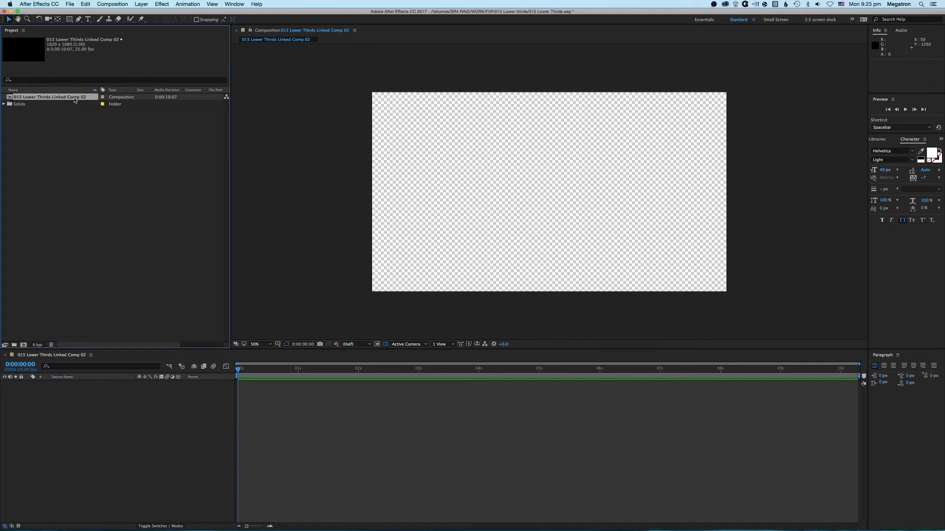
pyautogui.press('Return')
pyautogui.write('Lower third')
pyautogui.press('Return')
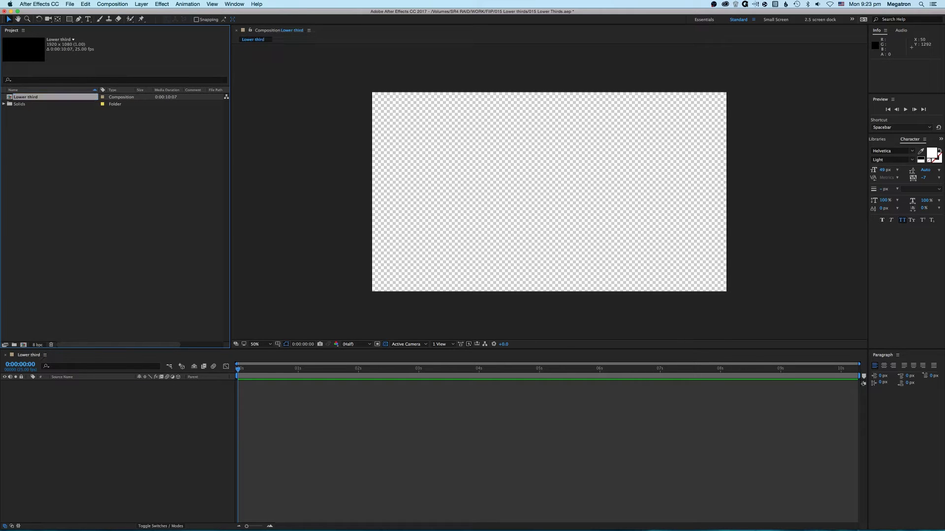
pyautogui.click(240, 413)
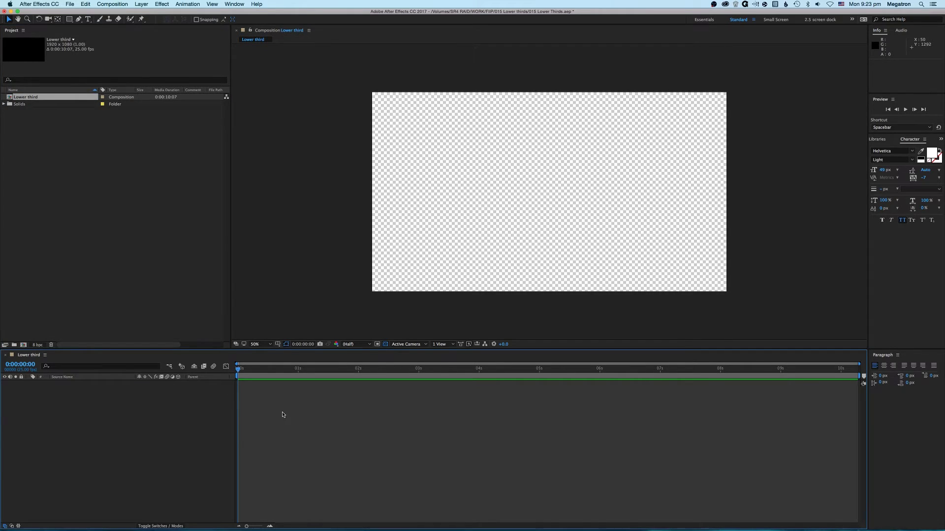
pyautogui.press('super+Tab')
pyautogui.moveTo(412, 257); pyautogui.dragTo(448, 261)
pyautogui.press('super+Tab')
# Draw a rectangle bar across the lower frame and give it a cyan fill
pyautogui.click(72, 19)
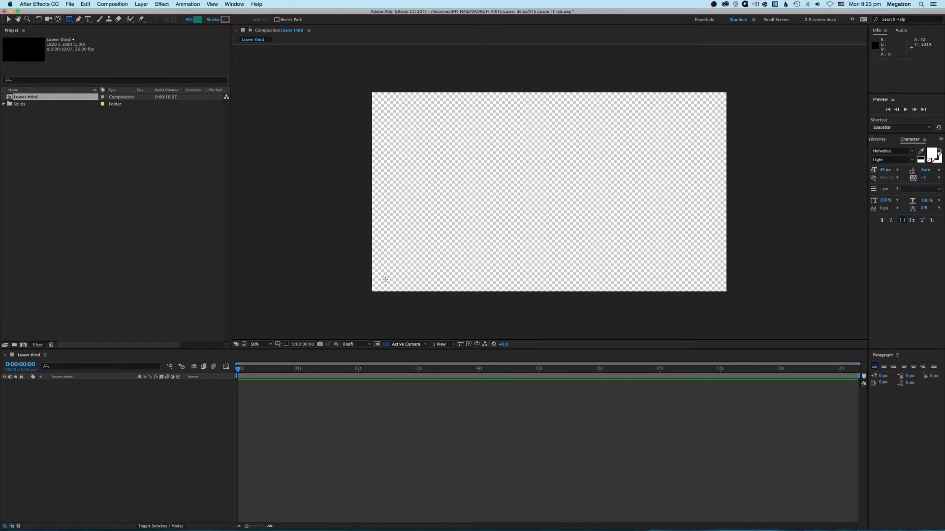
pyautogui.moveTo(353, 241); pyautogui.dragTo(711, 266)
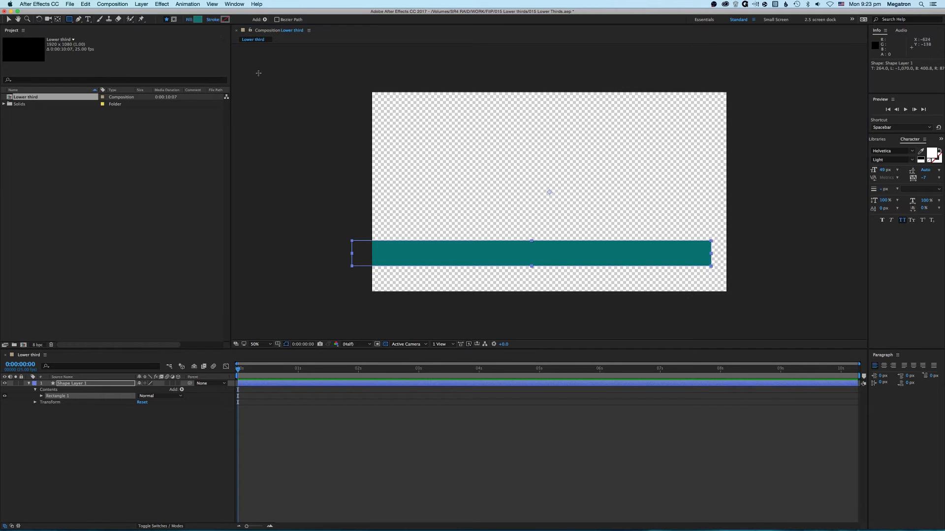
pyautogui.click(198, 20)
pyautogui.click(118, 156)
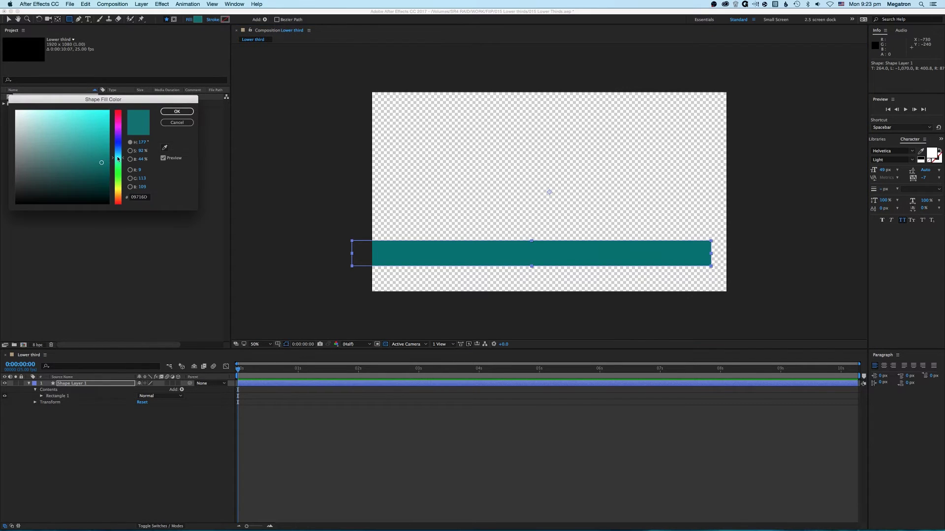
pyautogui.moveTo(118, 156); pyautogui.dragTo(120, 139)
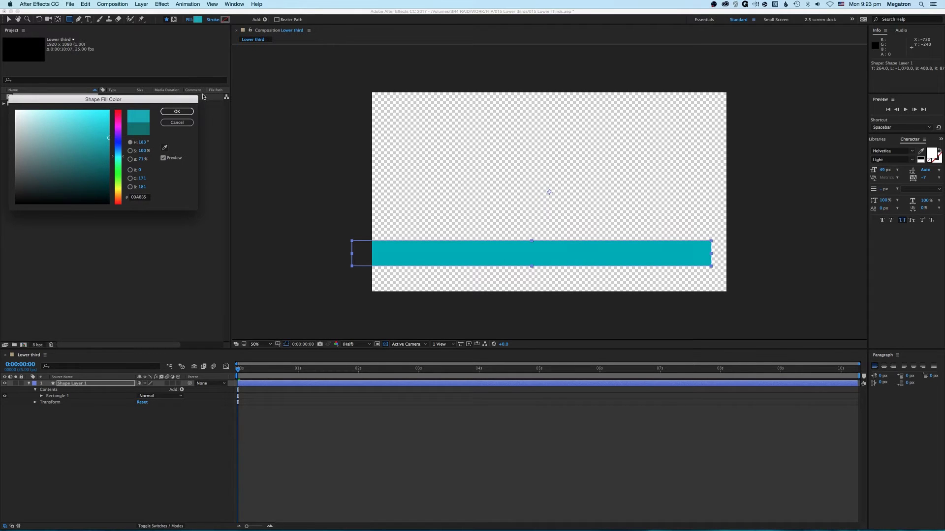
pyautogui.press('Return')
# Move the cyan bar slightly lower in the frame
pyautogui.click(379, 450)
pyautogui.hotkey('ctrl', 'a')
pyautogui.press('v')
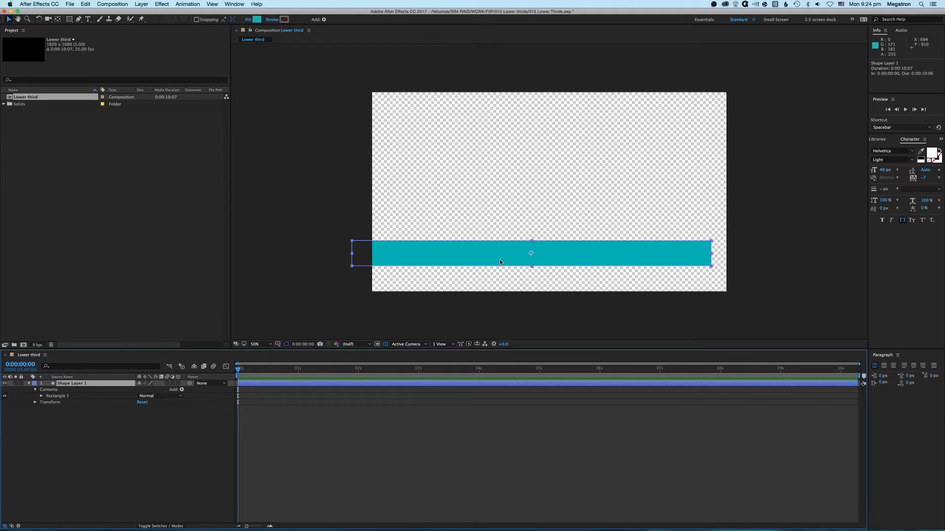
pyautogui.moveTo(500, 262); pyautogui.dragTo(499, 275)
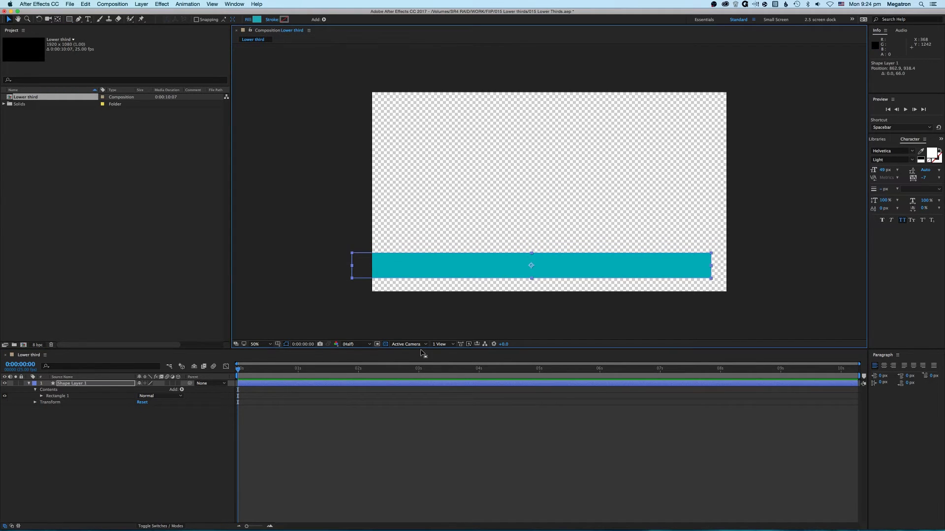
pyautogui.click(366, 473)
# Check the bar over the Premiere footage, then set the comp time to 1 second
pyautogui.press('super+Tab')
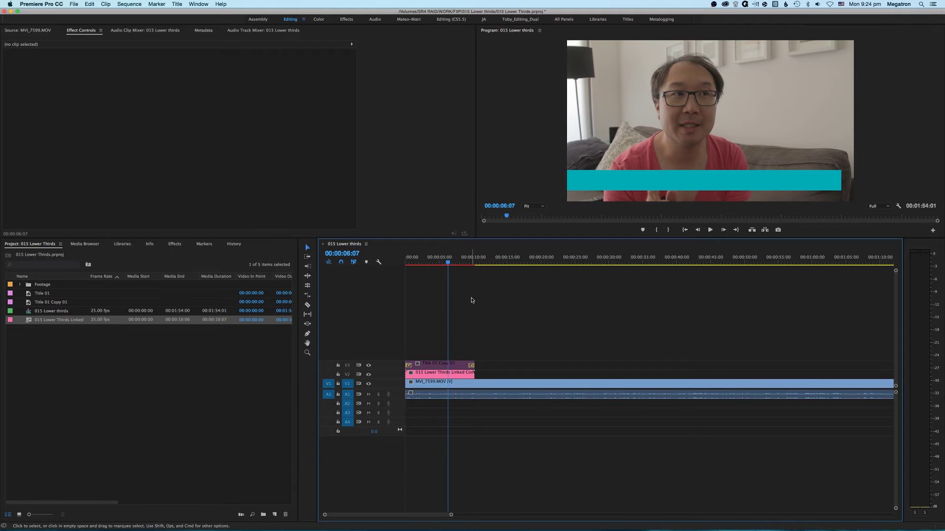
pyautogui.press('Home')
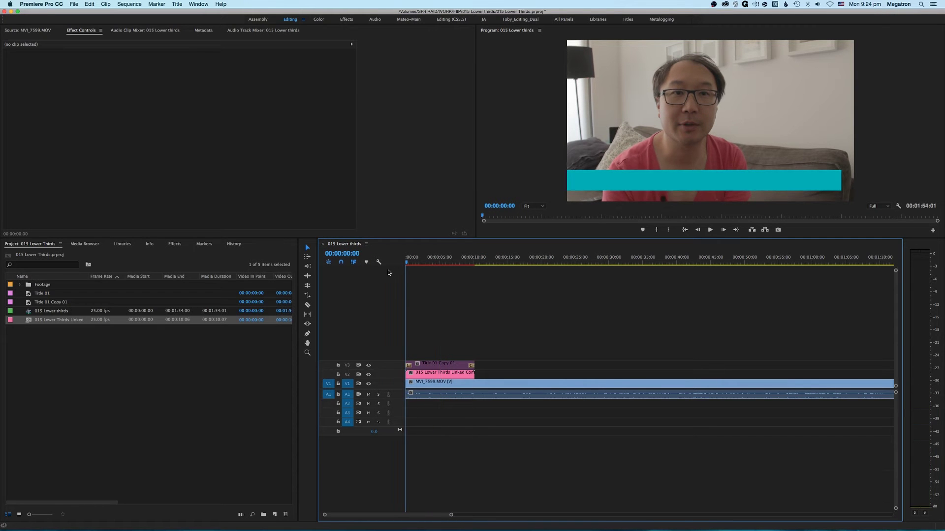
pyautogui.press('super+Tab')
pyautogui.moveTo(289, 370); pyautogui.dragTo(297, 371)
# Keyframe the bar's Position at 1 second in place and at 0 seconds off-frame left
pyautogui.click(299, 382)
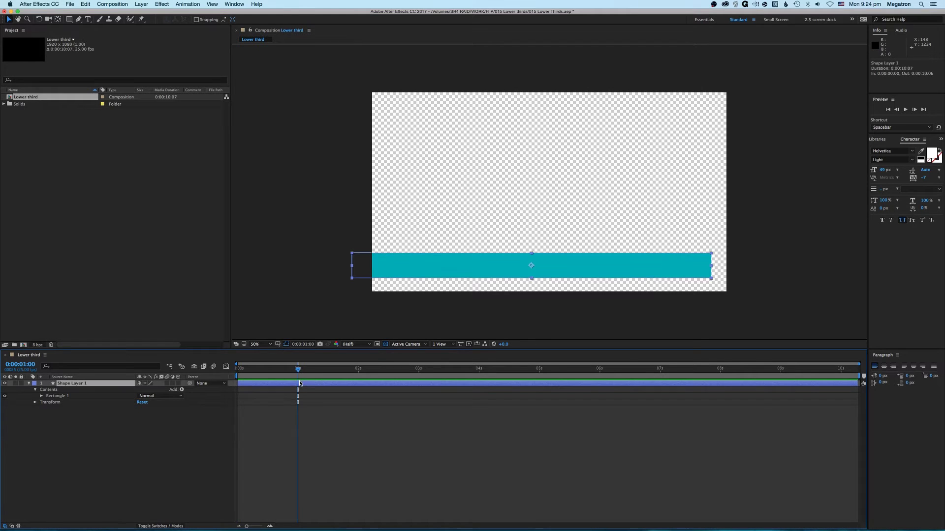
pyautogui.press('p')
pyautogui.click(52, 391)
pyautogui.press('Home')
pyautogui.moveTo(638, 270); pyautogui.dragTo(289, 269)
pyautogui.click(285, 385)
pyautogui.press('k')
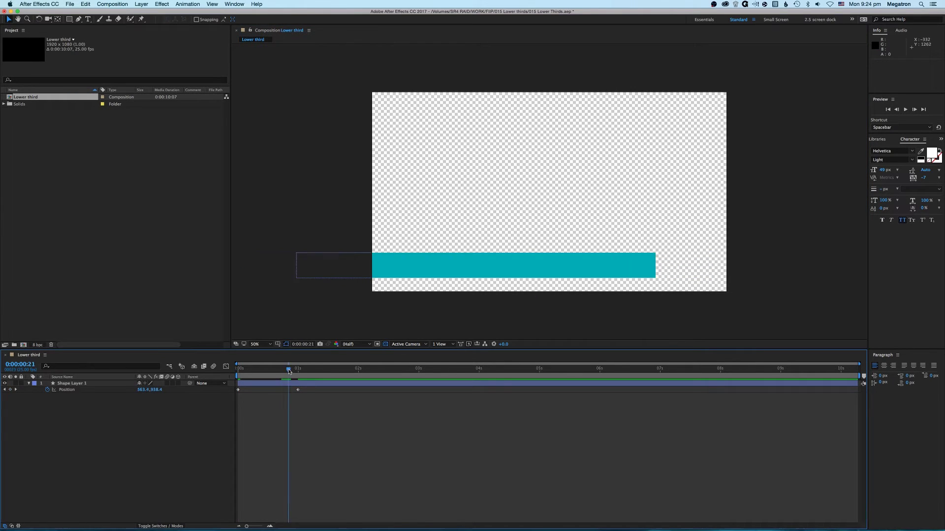
# Apply Easy Ease In to the 1-second keyframe and preview the slide-in
pyautogui.click(67, 390)
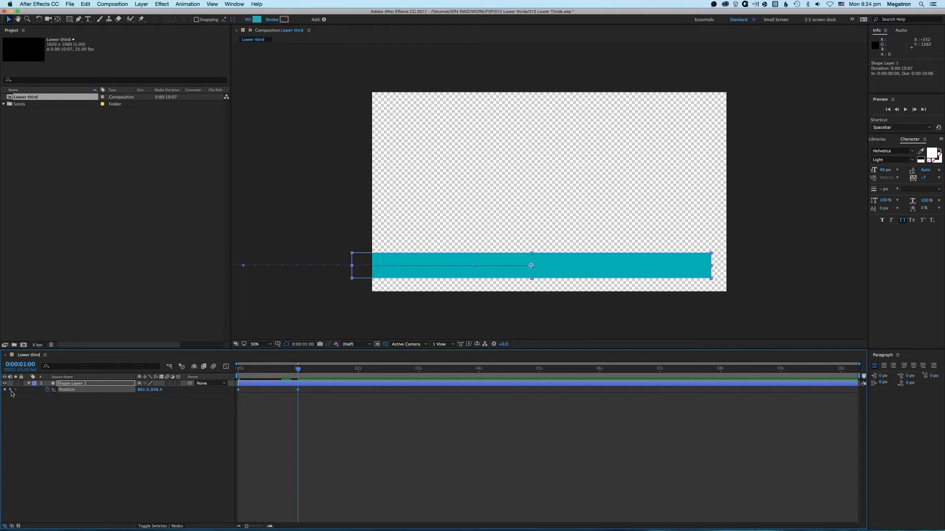
pyautogui.press('j')
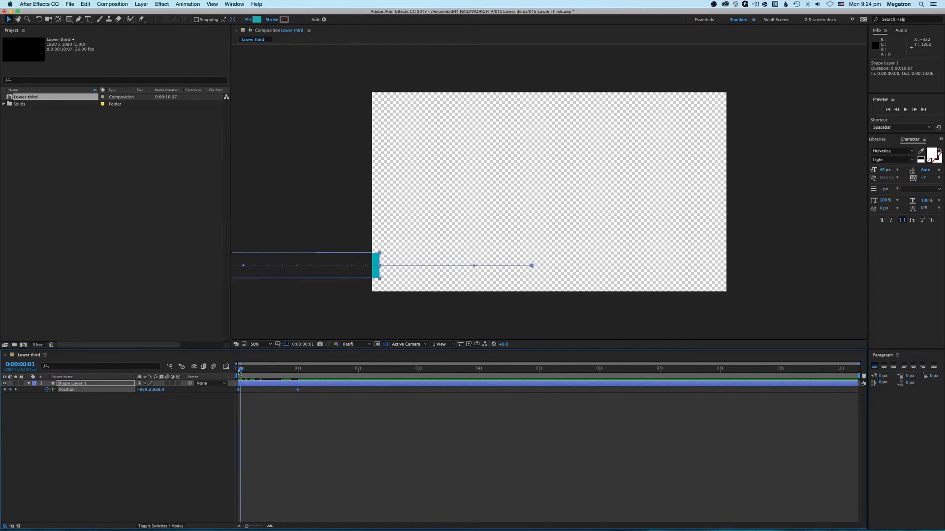
pyautogui.click(292, 411)
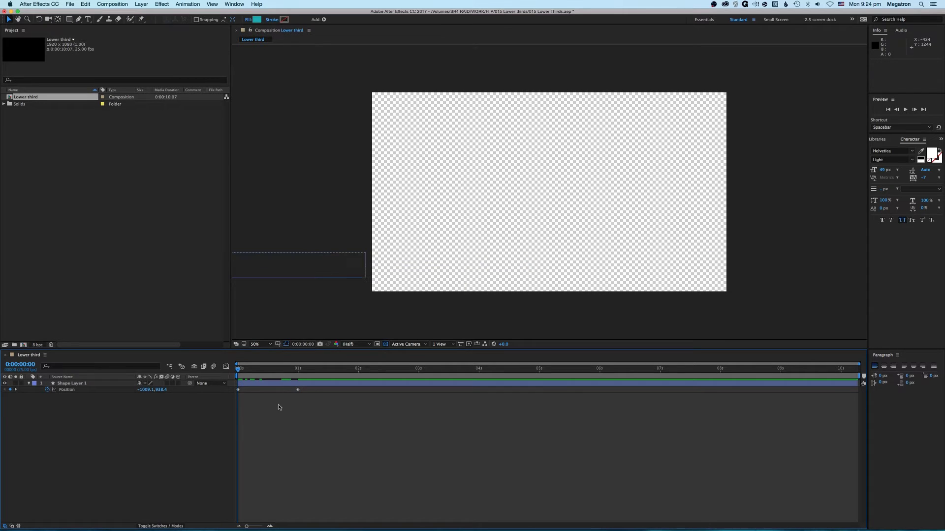
pyautogui.click(298, 389)
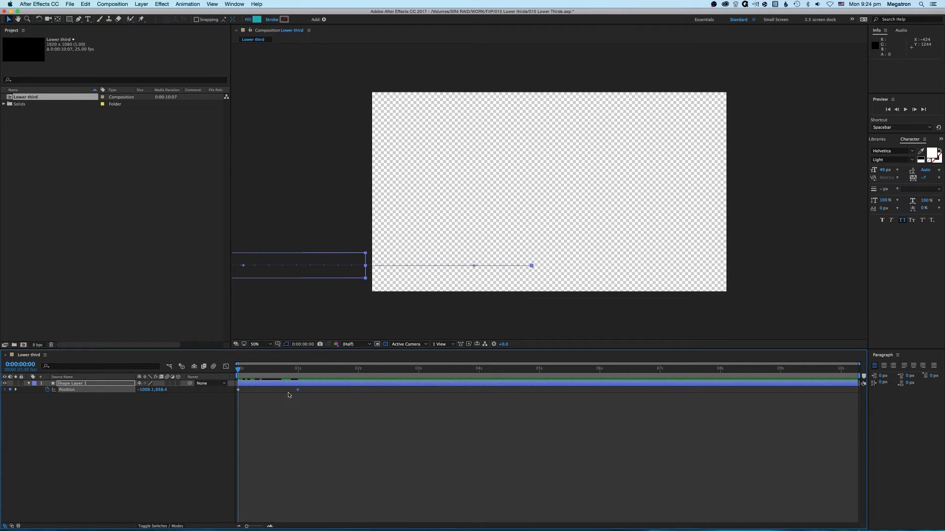
pyautogui.press('F9')
pyautogui.rightClick(298, 391)
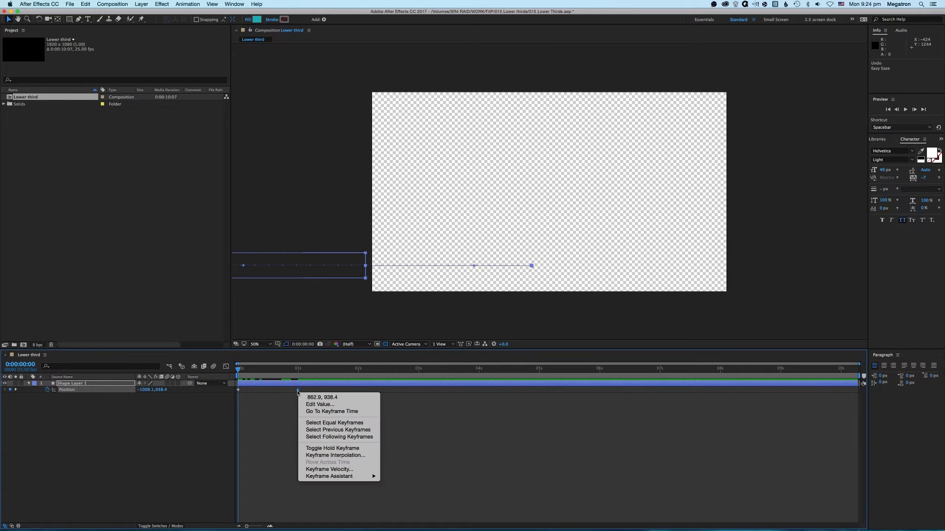
pyautogui.moveTo(329, 476)
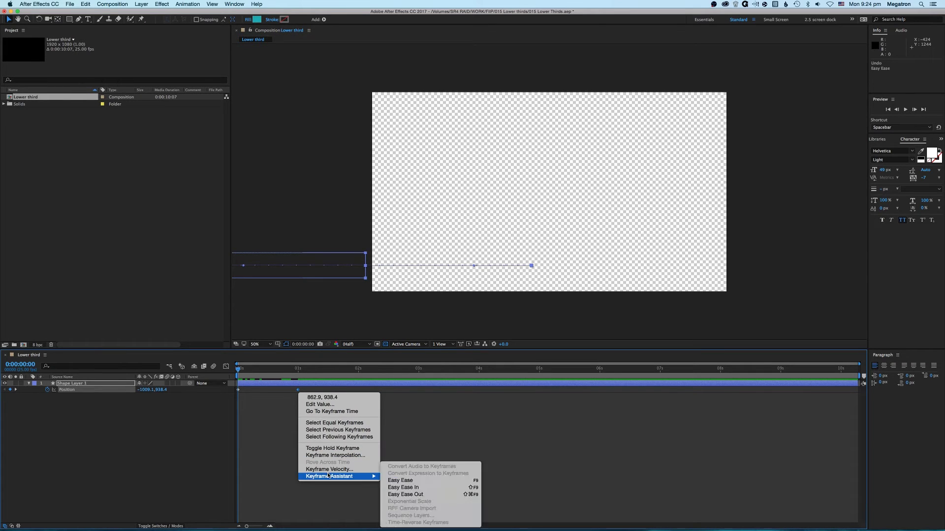
pyautogui.click(435, 488)
pyautogui.press('space')
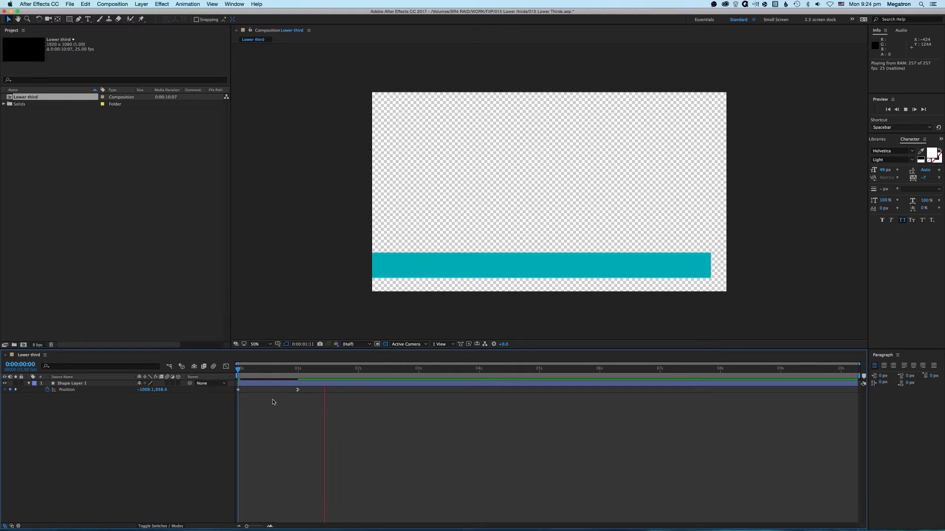
pyautogui.press('space')
pyautogui.press('super+Tab')
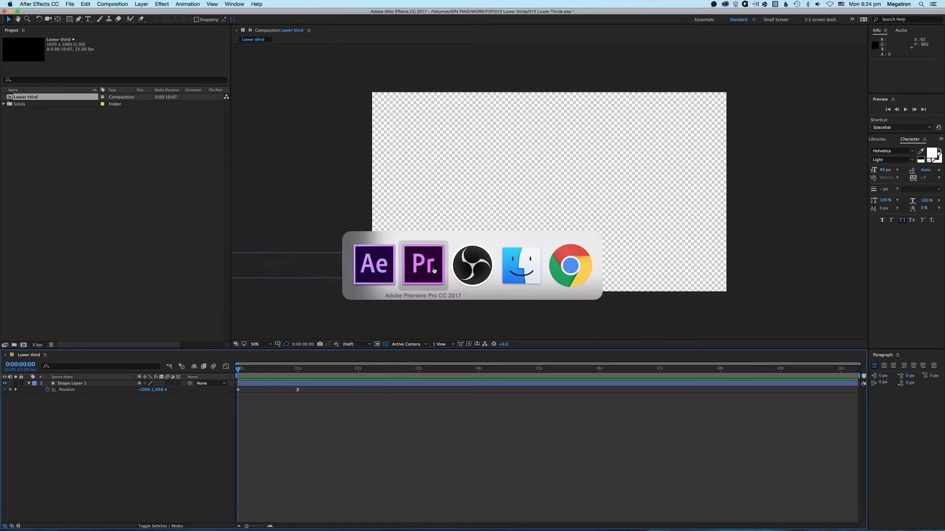
pyautogui.press('space')
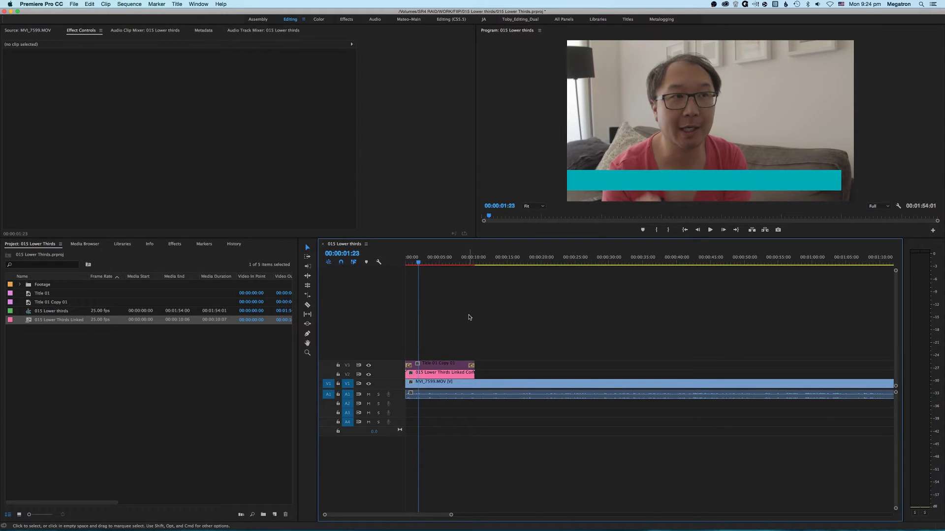
pyautogui.press('super+Tab')
pyautogui.moveTo(266, 370); pyautogui.dragTo(295, 372)
pyautogui.click(88, 19)
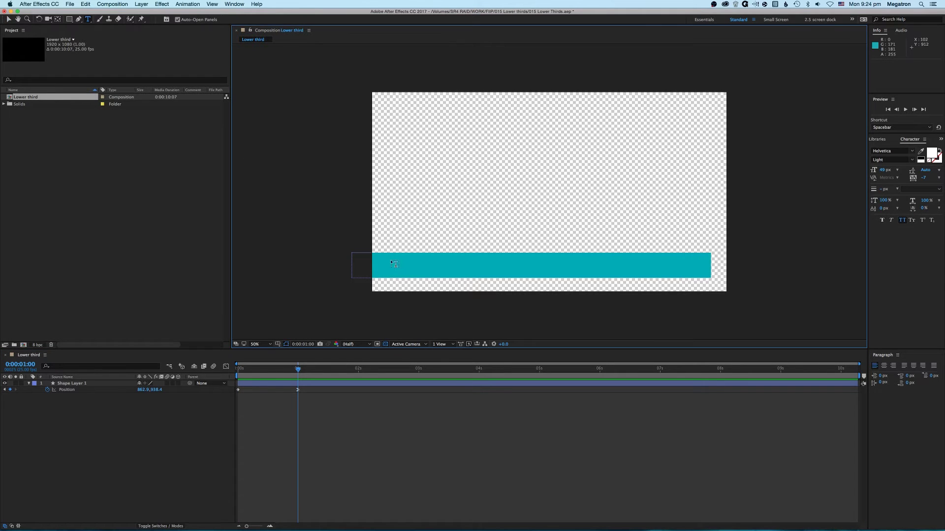
# Make the name text Bold at 64 px and move it down onto the bar
pyautogui.click(393, 264)
pyautogui.write('N')
pyautogui.press('super+a')
pyautogui.click(912, 160)
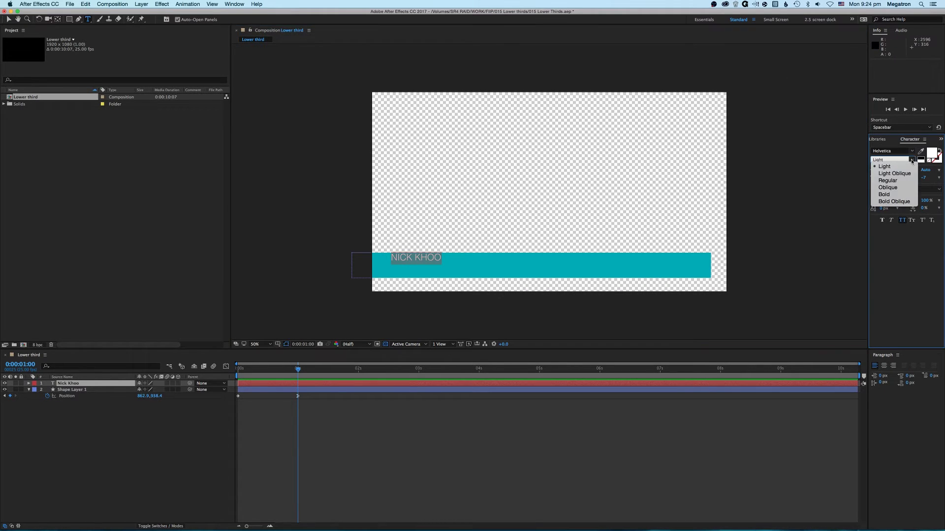
pyautogui.click(884, 194)
pyautogui.moveTo(884, 169); pyautogui.dragTo(889, 169)
pyautogui.click(474, 414)
pyautogui.press('v')
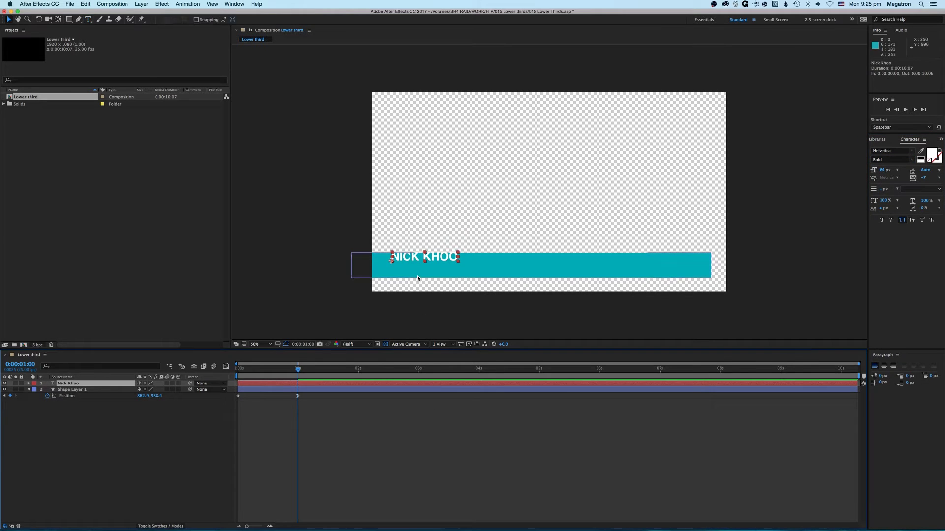
pyautogui.moveTo(428, 255); pyautogui.dragTo(428, 260)
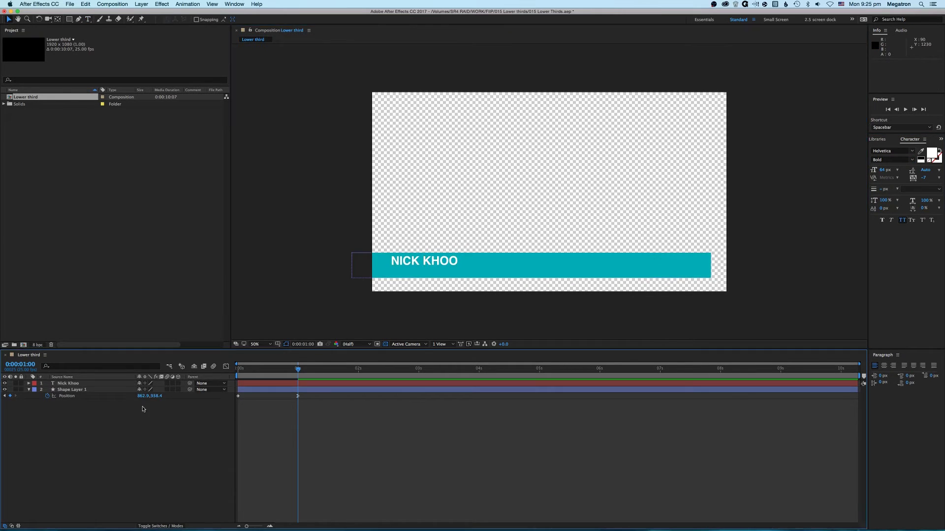
# Duplicate the name layer below it and retype it as 'Fix it in post guy who thinks he knows everything'
pyautogui.press('super+d')
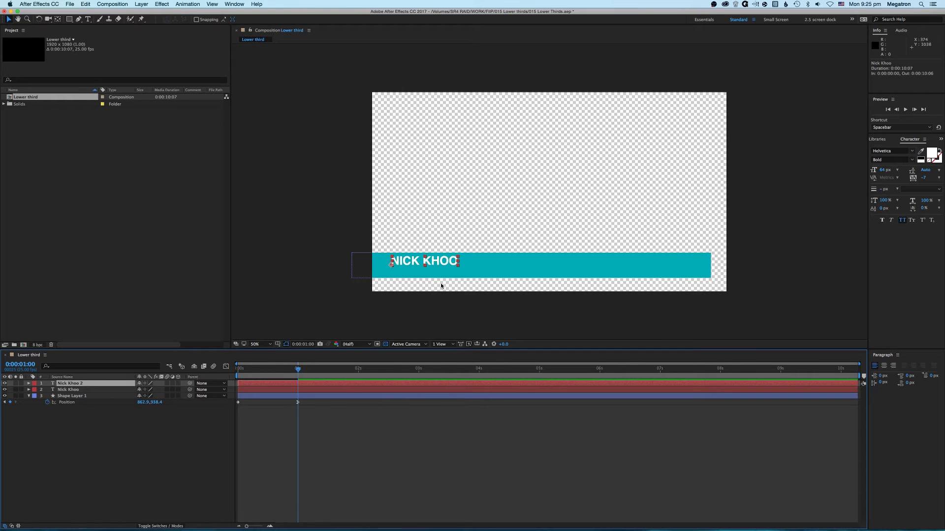
pyautogui.moveTo(436, 261); pyautogui.dragTo(436, 272)
pyautogui.press('super+t')
pyautogui.write('F')
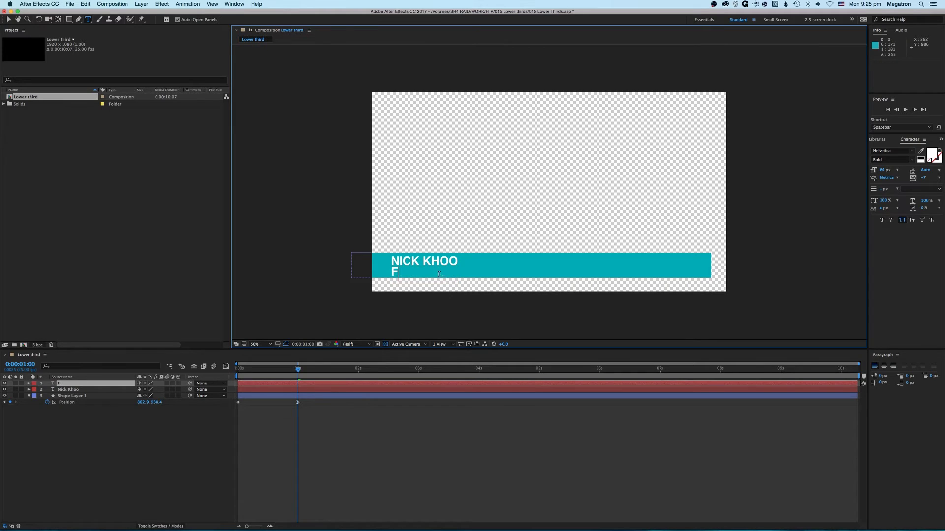
pyautogui.write('ix it in post guy who thinks he kn')
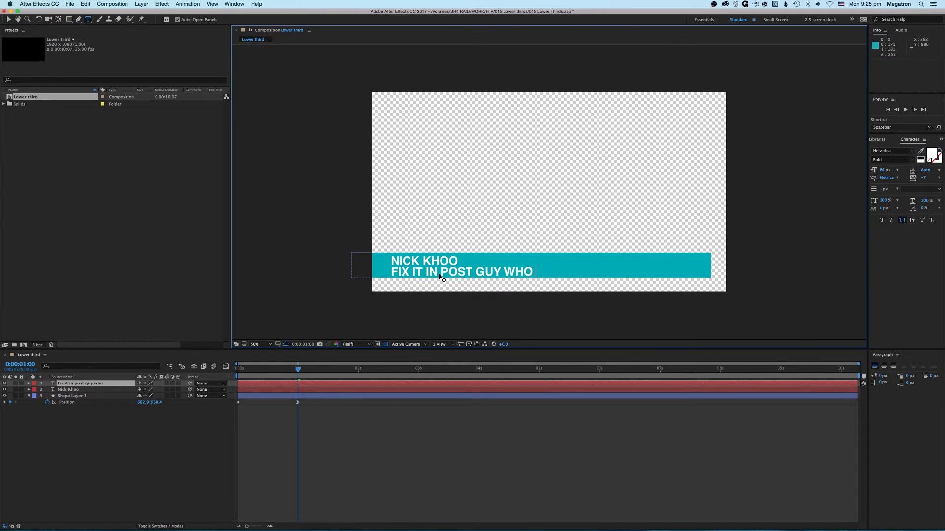
pyautogui.write('ows everything')
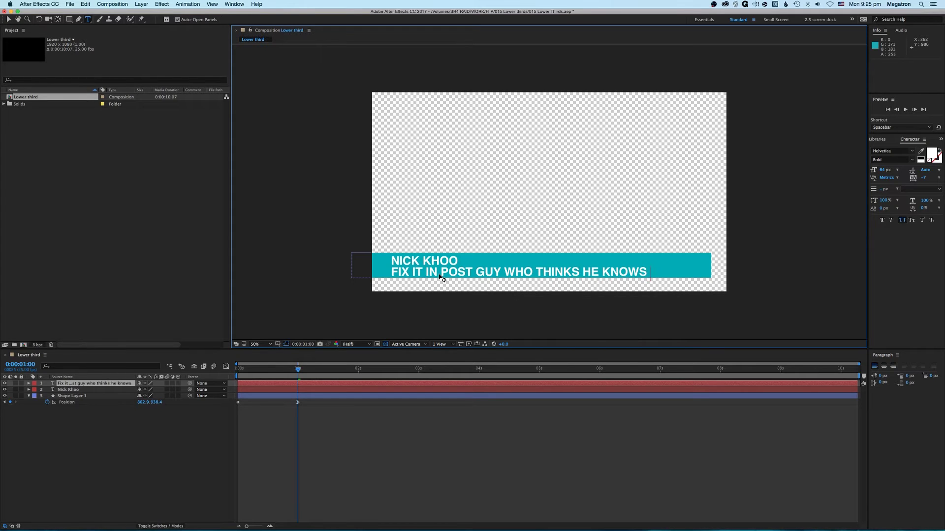
# Style the subtitle at 44 px Light with All Caps and nudge it up slightly
pyautogui.press('super+a')
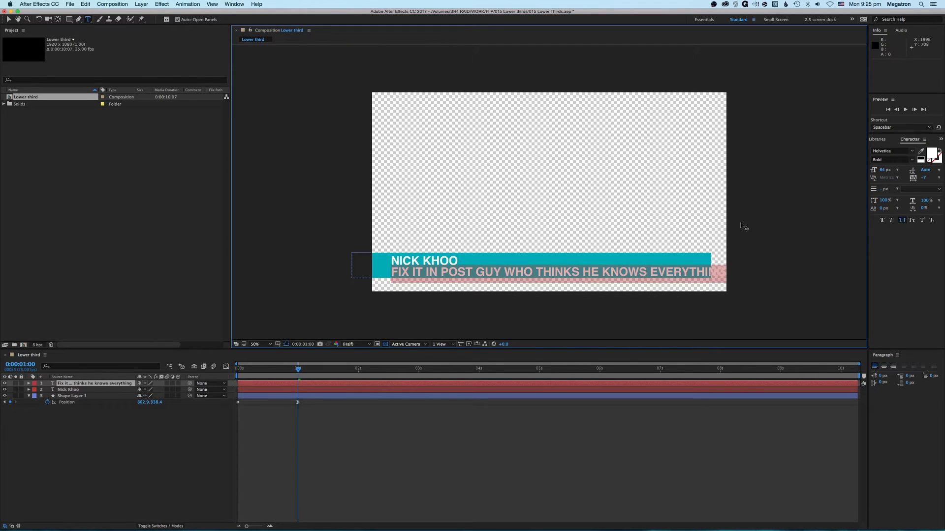
pyautogui.moveTo(885, 170); pyautogui.dragTo(875, 170)
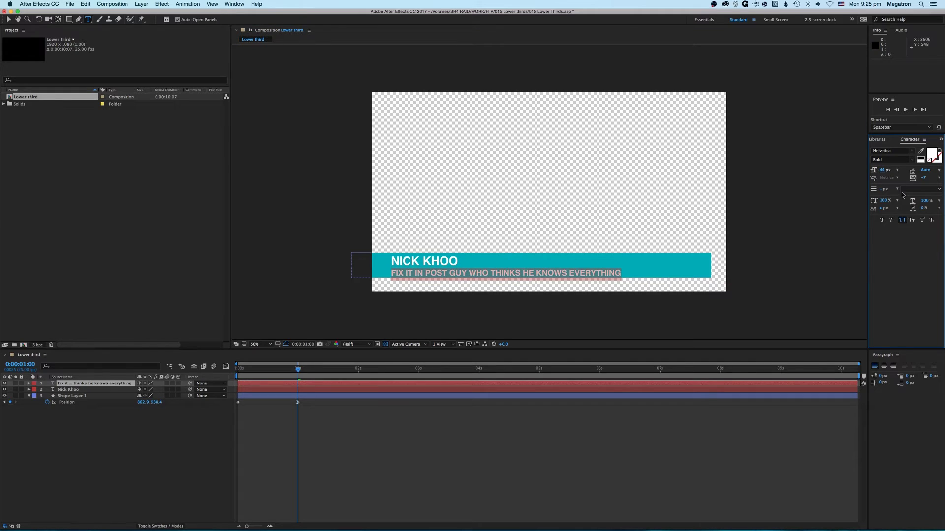
pyautogui.click(905, 220)
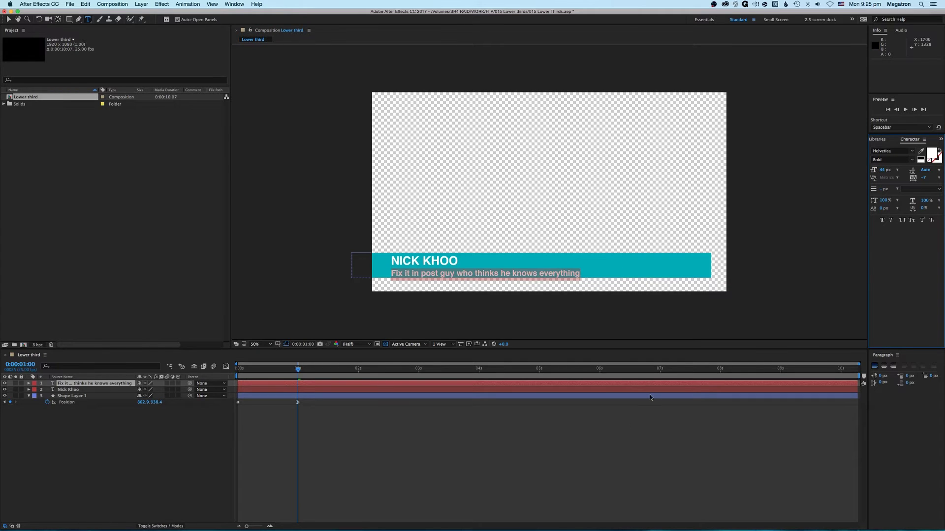
pyautogui.click(902, 221)
pyautogui.click(911, 160)
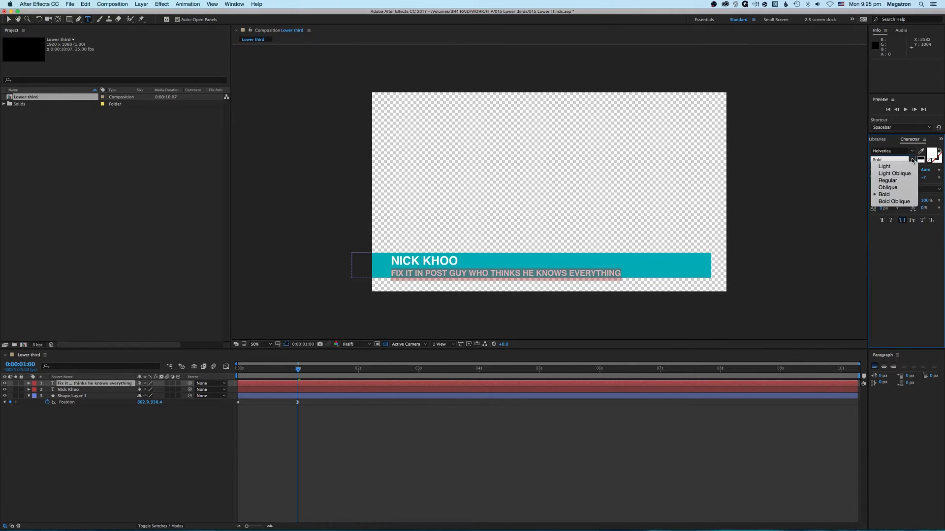
pyautogui.click(884, 166)
pyautogui.click(455, 460)
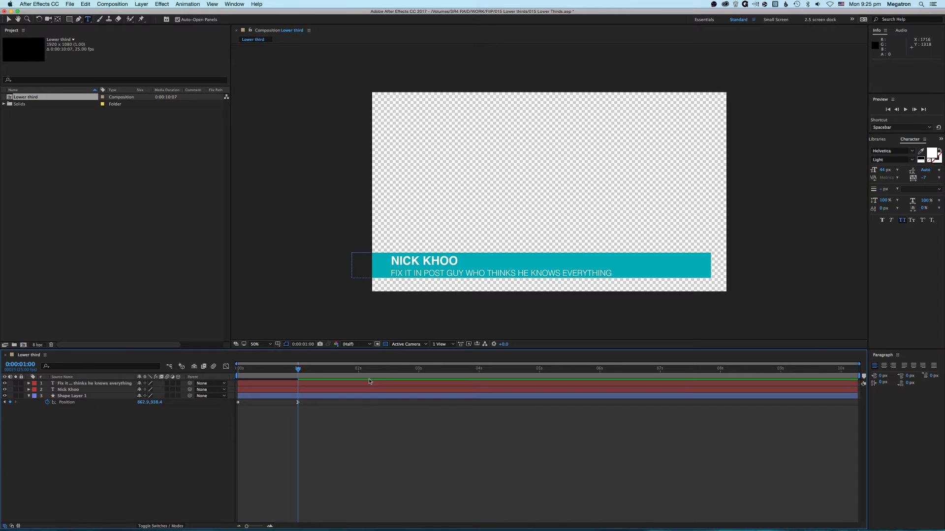
pyautogui.press('v')
pyautogui.moveTo(475, 277); pyautogui.dragTo(475, 275)
pyautogui.click(435, 424)
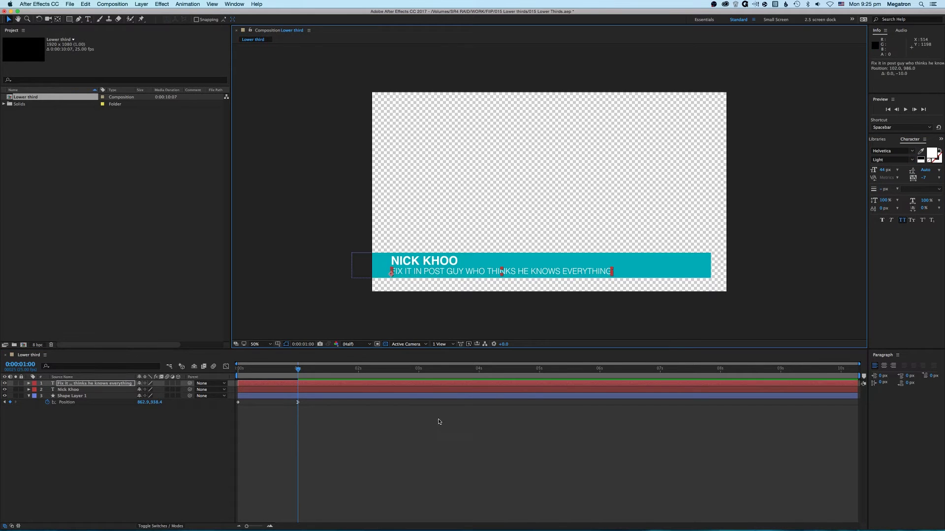
# Shift both text layers to start later, at about frame 14
pyautogui.click(294, 382)
pyautogui.moveTo(242, 370); pyautogui.dragTo(309, 387)
pyautogui.keyDown('shift'); pyautogui.click(276, 390); pyautogui.keyUp('shift')
pyautogui.click(146, 173)
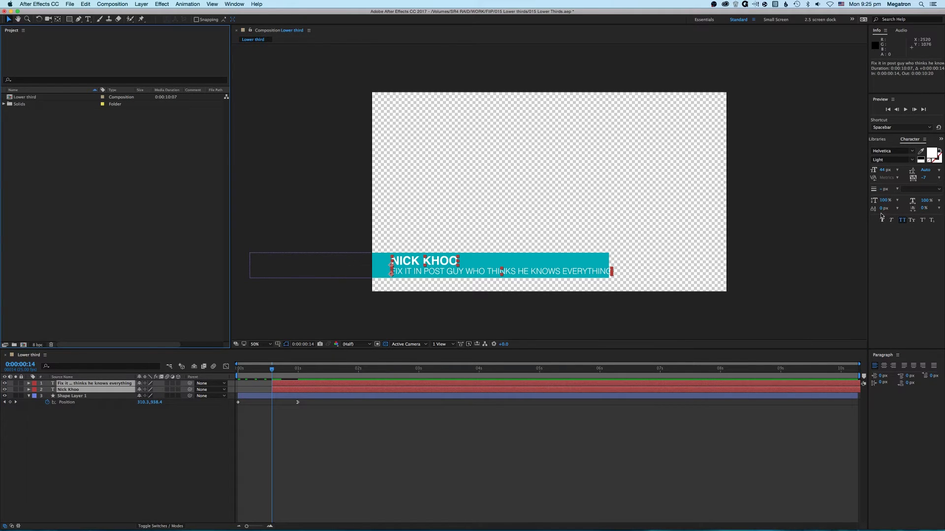
pyautogui.click(388, 450)
# Set the Rectangle tool's fill colour to red for new shapes
pyautogui.click(70, 19)
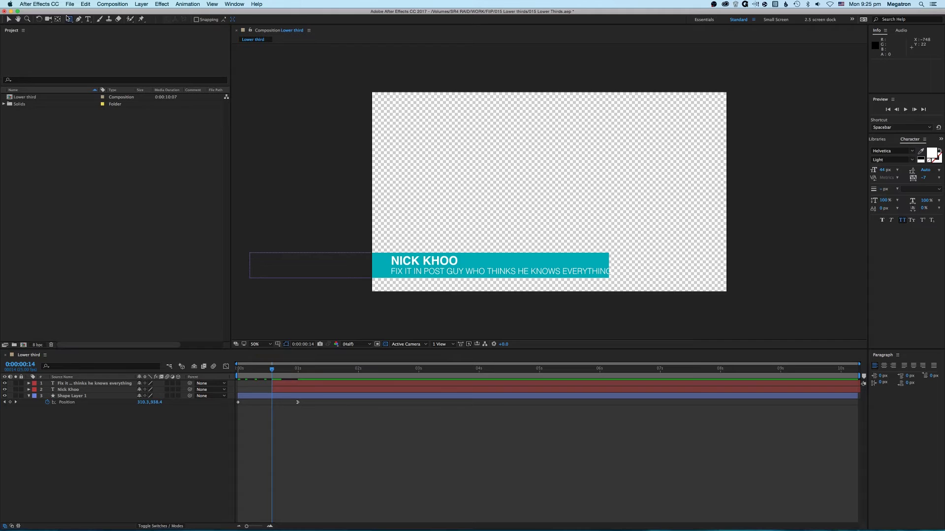
pyautogui.click(197, 19)
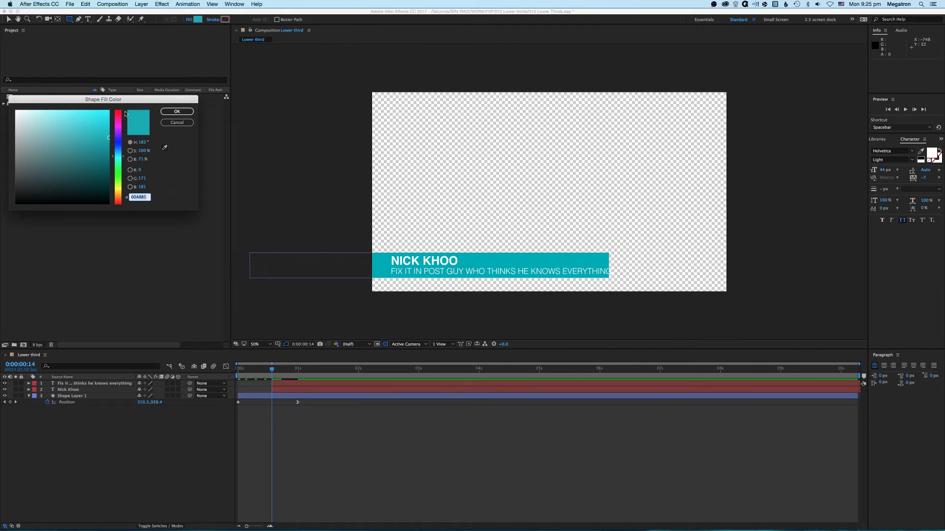
pyautogui.moveTo(118, 111); pyautogui.dragTo(118, 101)
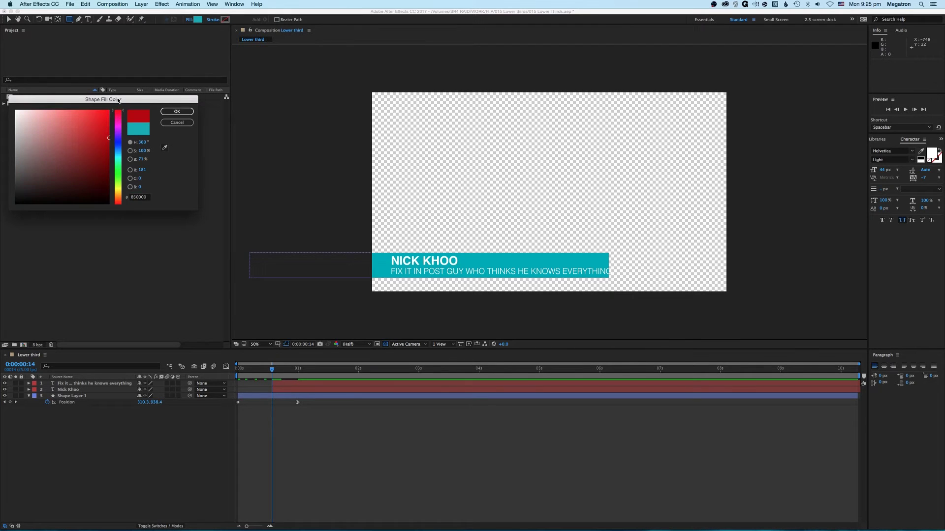
pyautogui.click(164, 113)
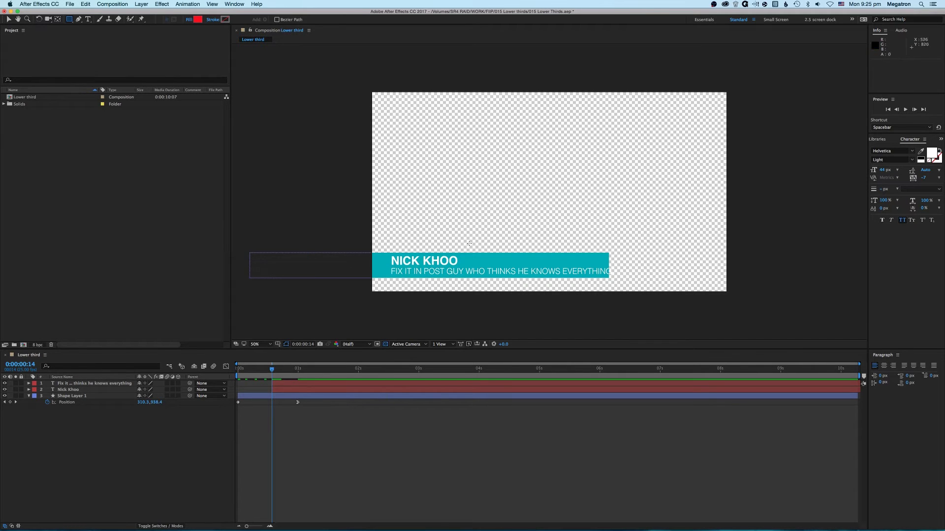
pyautogui.click(351, 461)
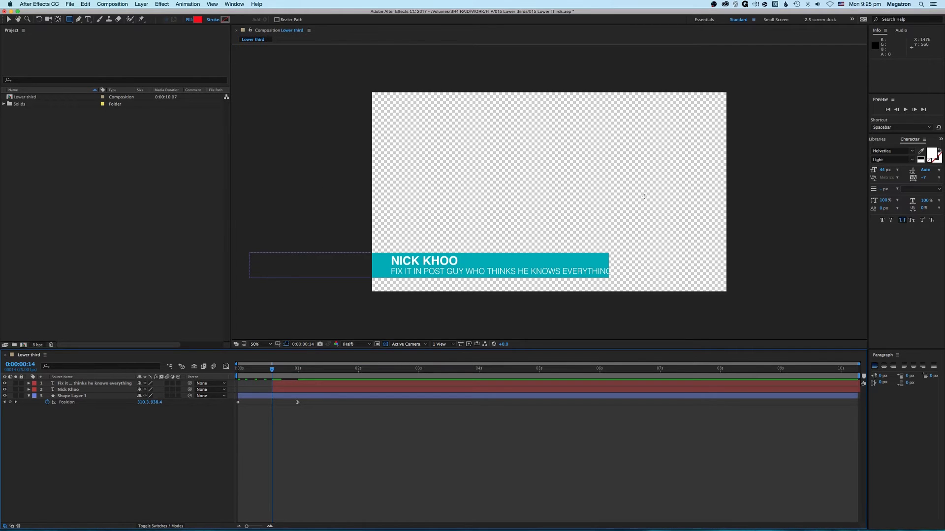
pyautogui.moveTo(651, 193)
pyautogui.mouseDown()
pyautogui.moveTo(549, 313)
pyautogui.moveTo(391, 339)
pyautogui.mouseUp()
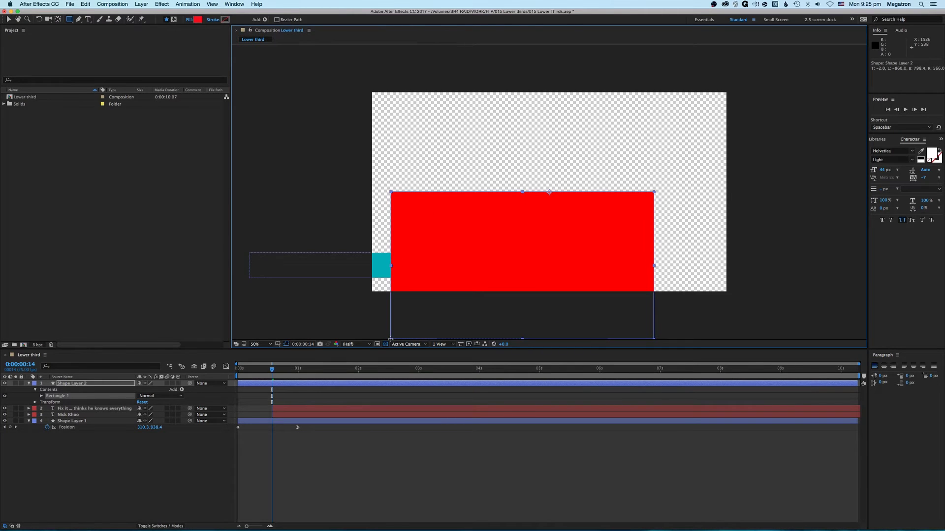
pyautogui.moveTo(77, 387); pyautogui.dragTo(73, 412)
pyautogui.click(73, 416)
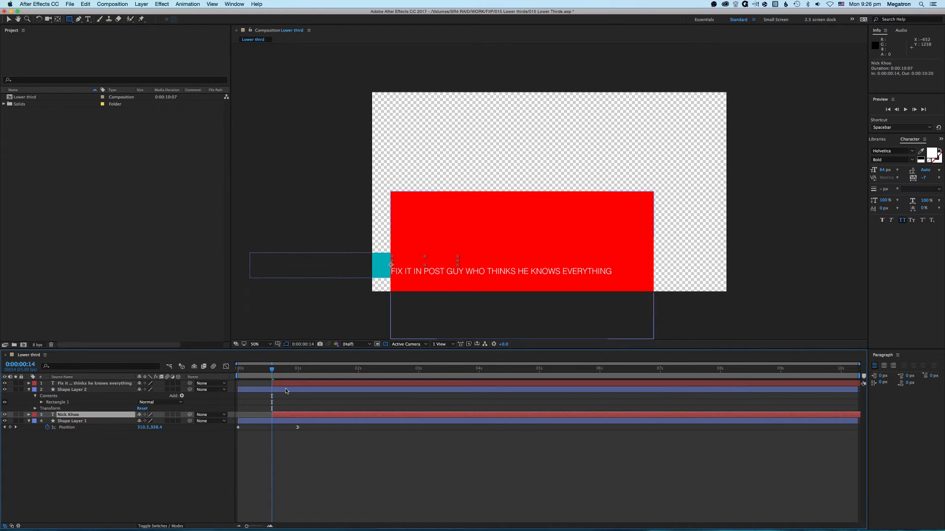
pyautogui.click(310, 370)
pyautogui.press('space')
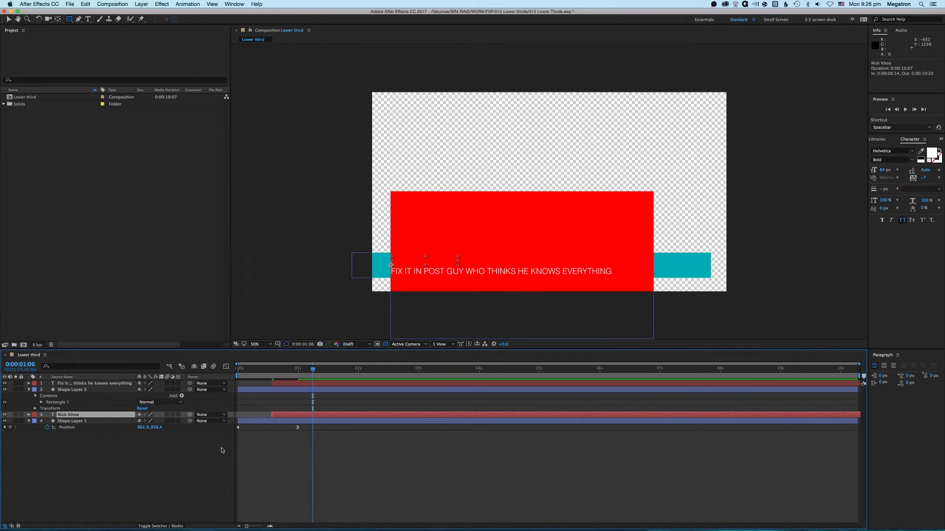
pyautogui.press('space')
pyautogui.moveTo(283, 374); pyautogui.dragTo(274, 376)
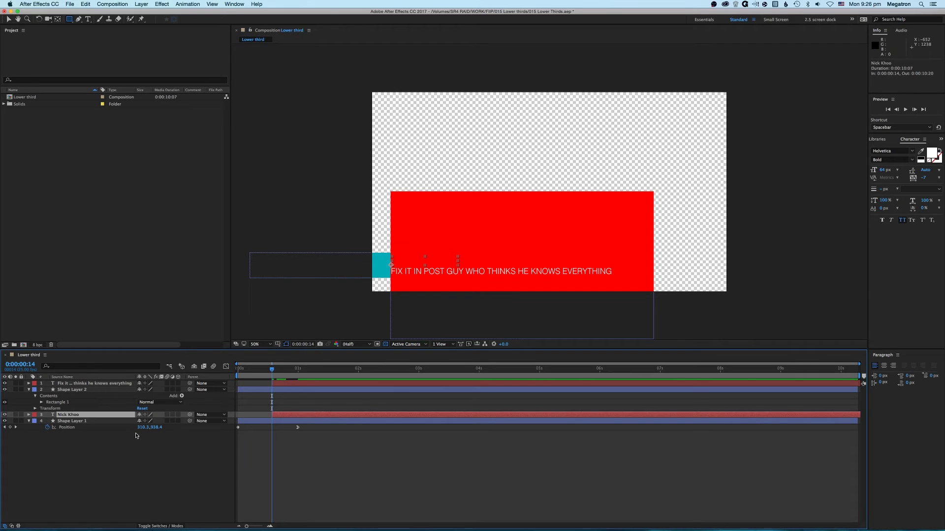
pyautogui.click(159, 527)
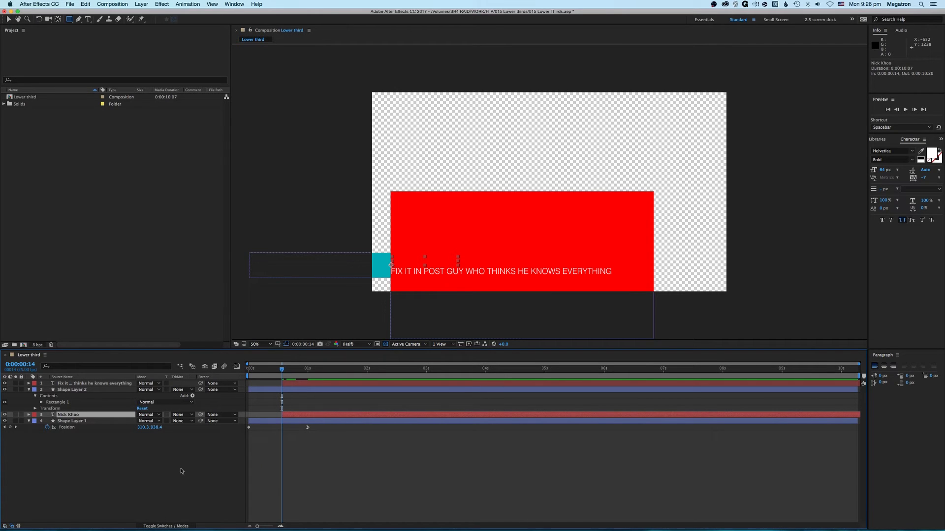
pyautogui.click(180, 415)
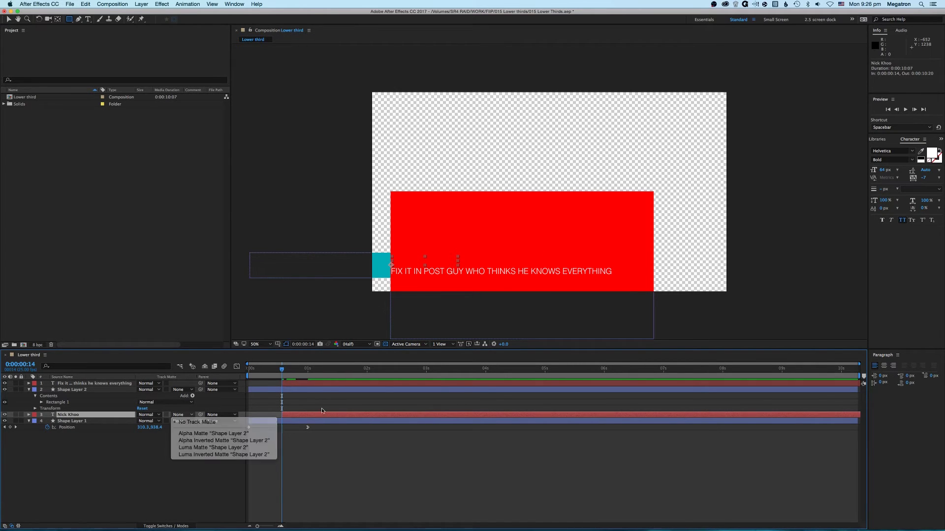
pyautogui.click(197, 428)
pyautogui.moveTo(313, 370); pyautogui.dragTo(329, 370)
pyautogui.press('p')
pyautogui.click(48, 421)
pyautogui.moveTo(301, 370); pyautogui.dragTo(282, 372)
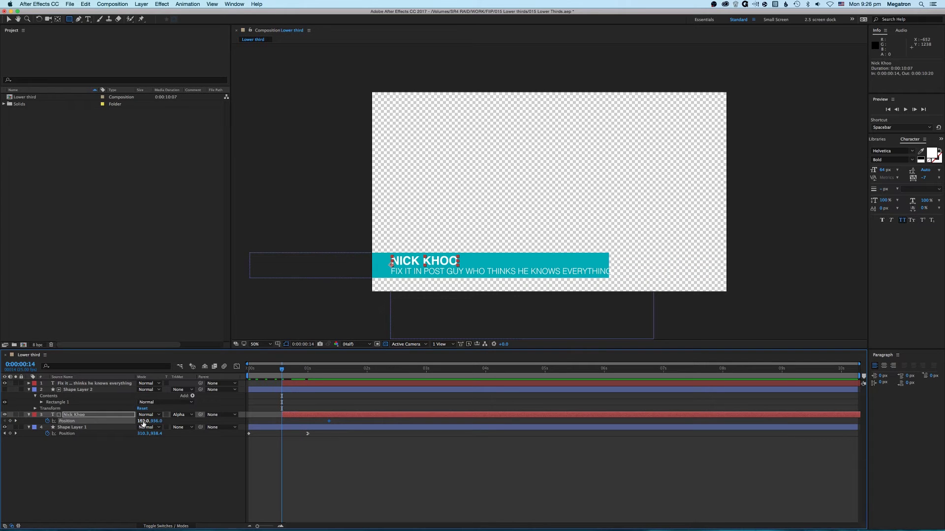
pyautogui.moveTo(144, 421); pyautogui.dragTo(36, 427)
pyautogui.moveTo(146, 424); pyautogui.dragTo(2, 422)
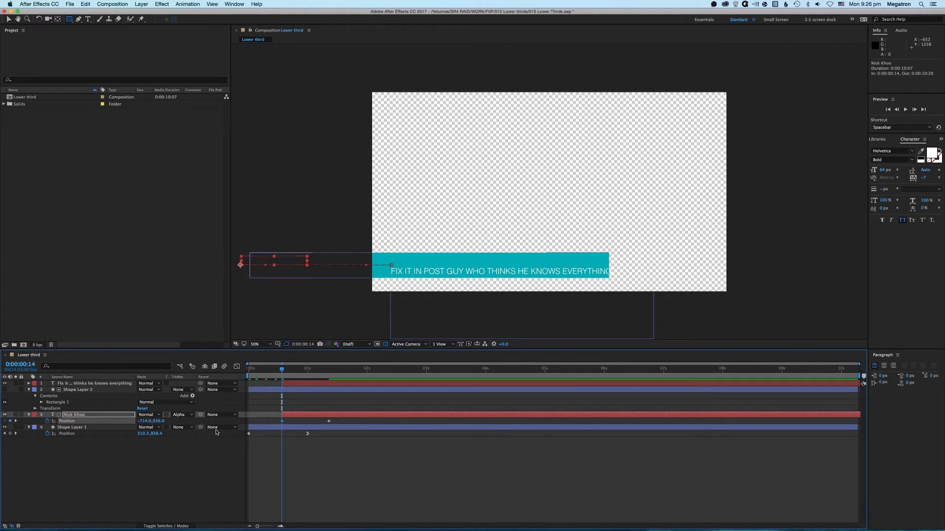
pyautogui.moveTo(151, 421); pyautogui.dragTo(118, 422)
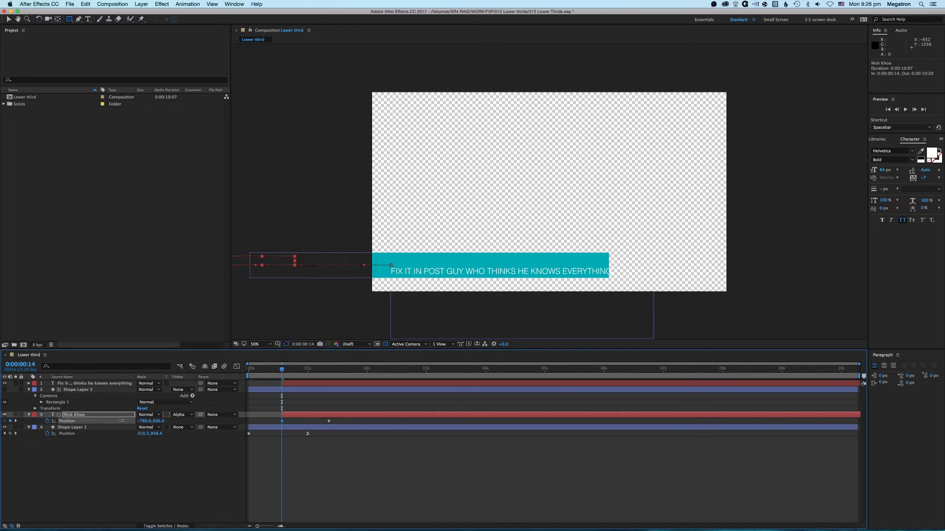
# Apply Easy Ease In to the title's end position keyframe
pyautogui.rightClick(329, 422)
pyautogui.moveTo(384, 507)
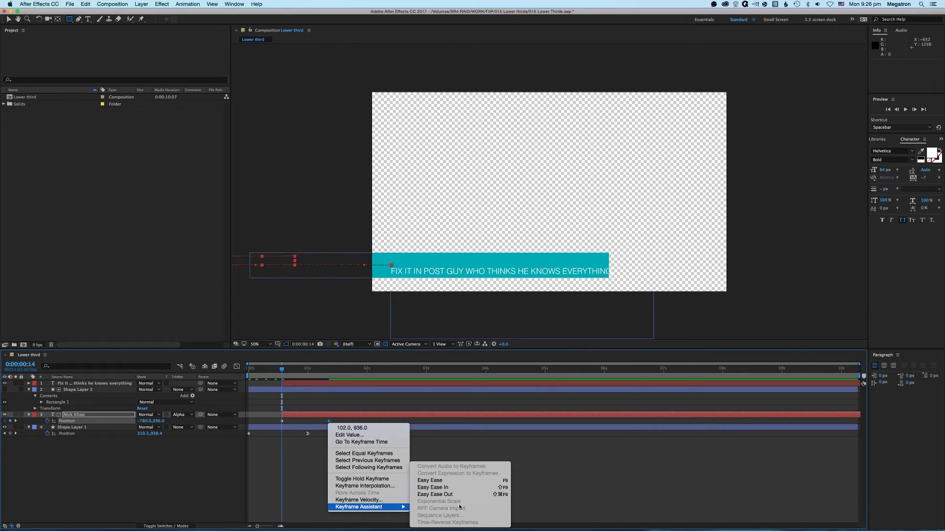
pyautogui.click(456, 488)
pyautogui.click(337, 468)
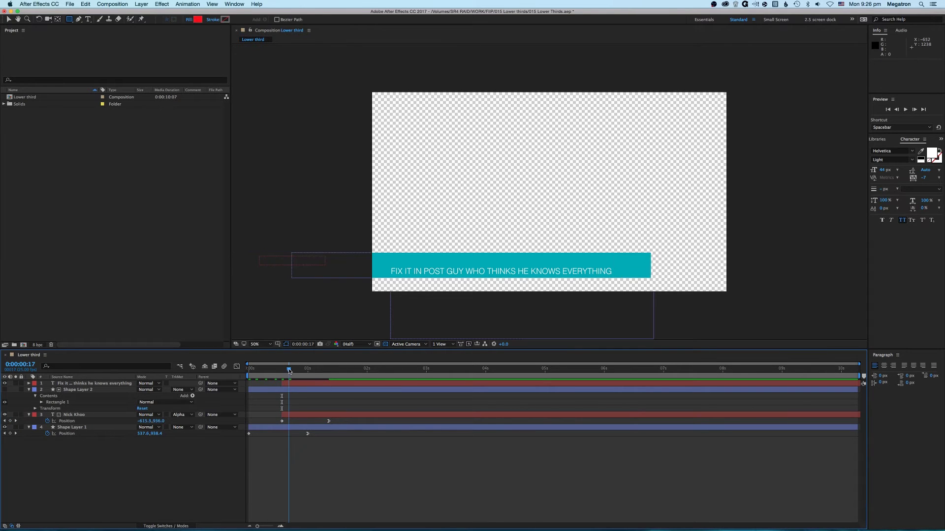
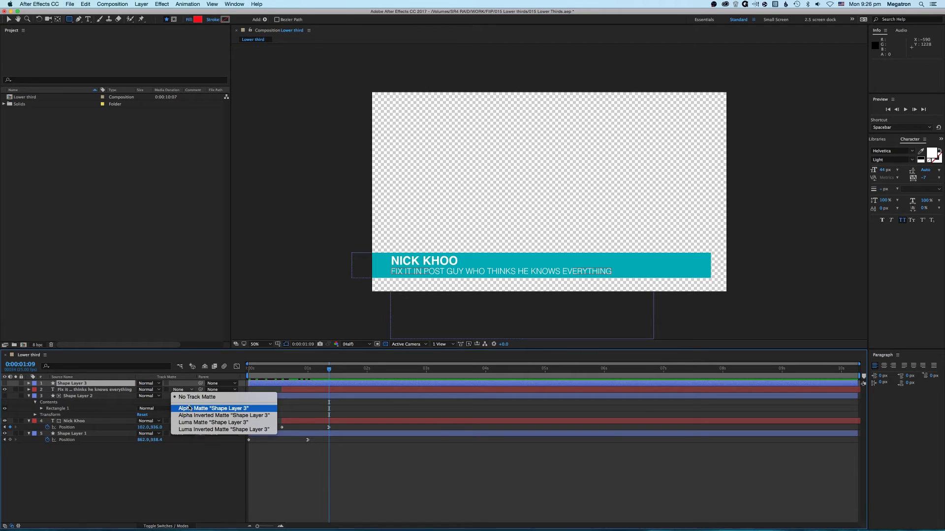
# Set the tagline layer's track matte to Alpha Matte 'Shape Layer 3' and hide the matte shape
pyautogui.click(190, 409)
pyautogui.click(105, 390)
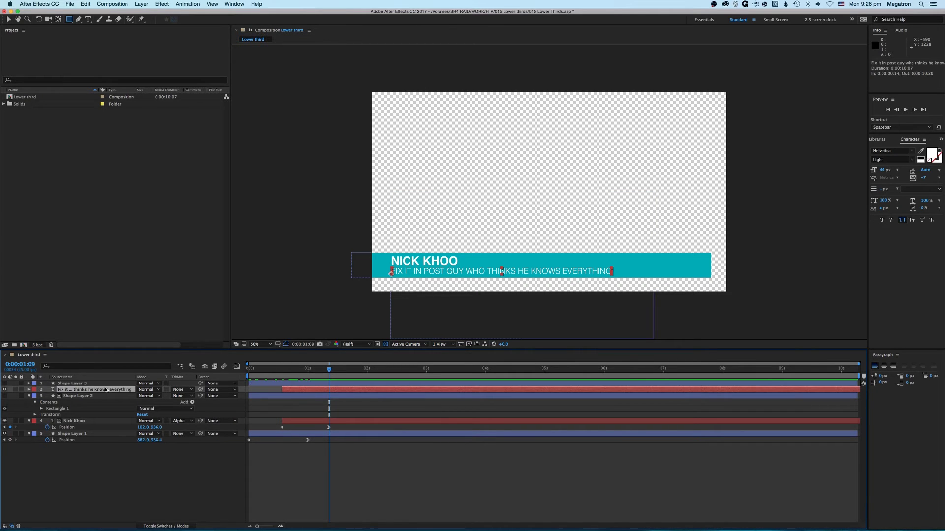
pyautogui.click(5, 383)
pyautogui.click(6, 383)
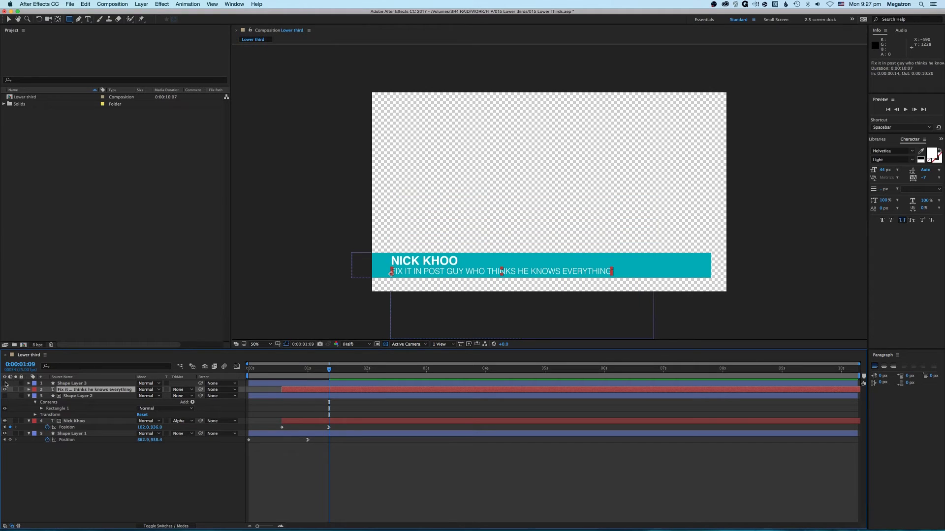
pyautogui.click(182, 390)
pyautogui.click(200, 408)
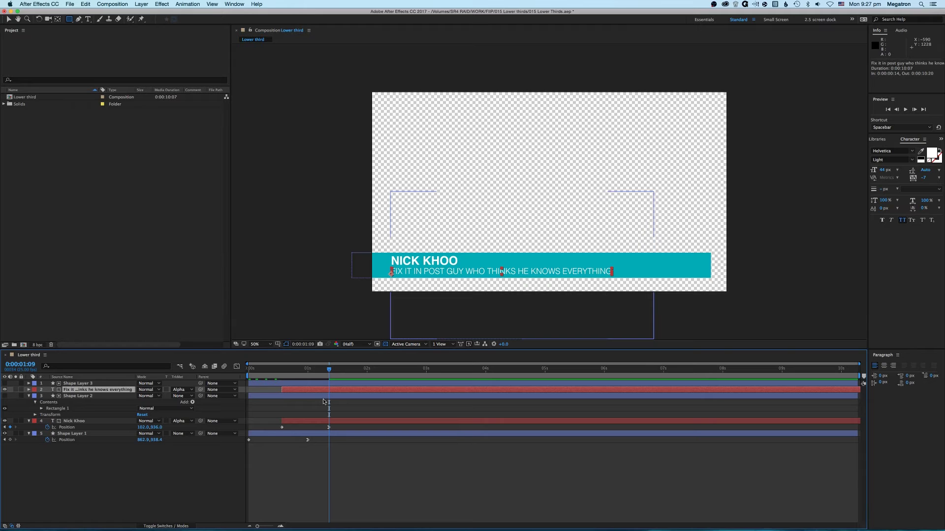
# Keyframe the tagline's Position so it slides in from off-screen left with Easy Ease In
pyautogui.press('p')
pyautogui.click(47, 396)
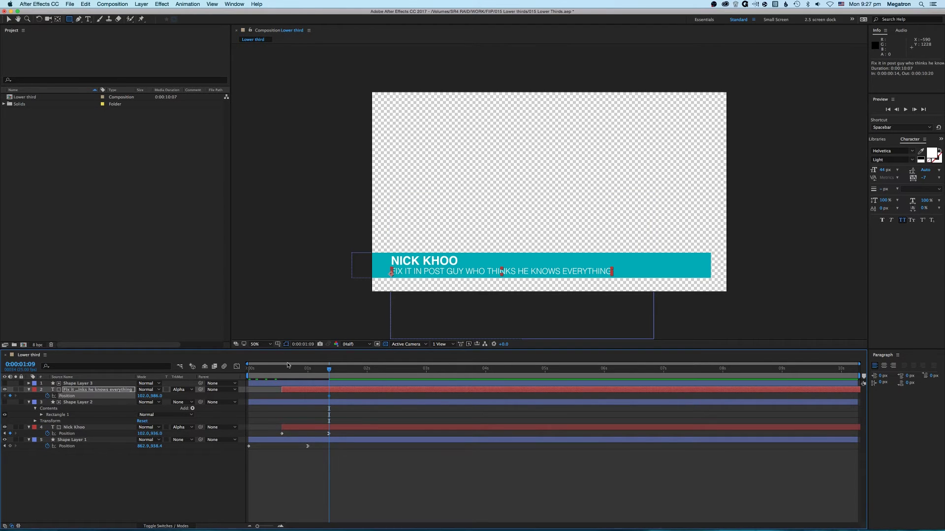
pyautogui.press('i')
pyautogui.moveTo(143, 396); pyautogui.dragTo(80, 396)
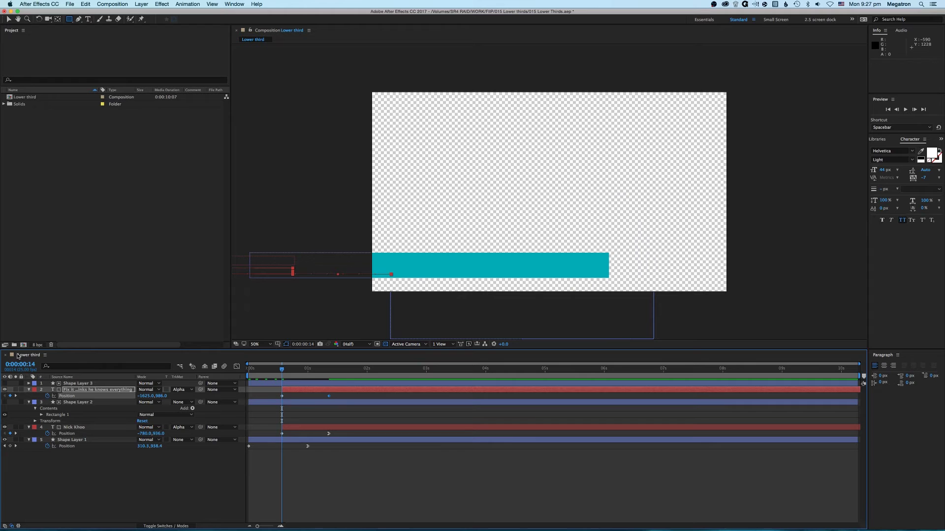
pyautogui.rightClick(329, 398)
pyautogui.moveTo(384, 481)
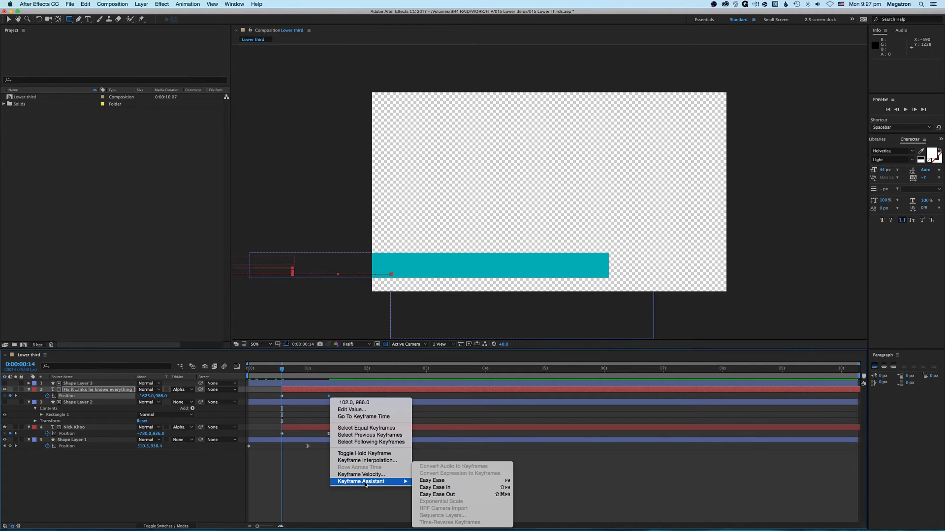
pyautogui.click(449, 488)
pyautogui.moveTo(285, 370); pyautogui.dragTo(327, 374)
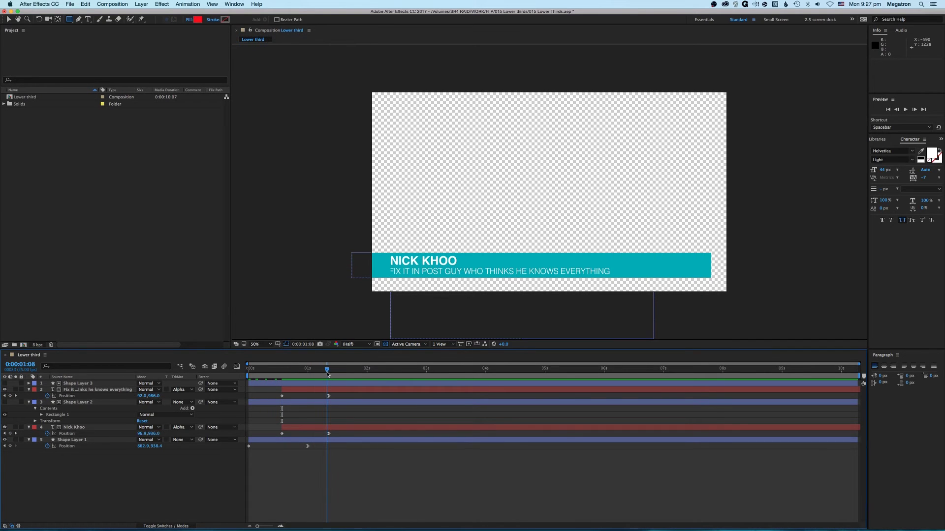
pyautogui.click(332, 383)
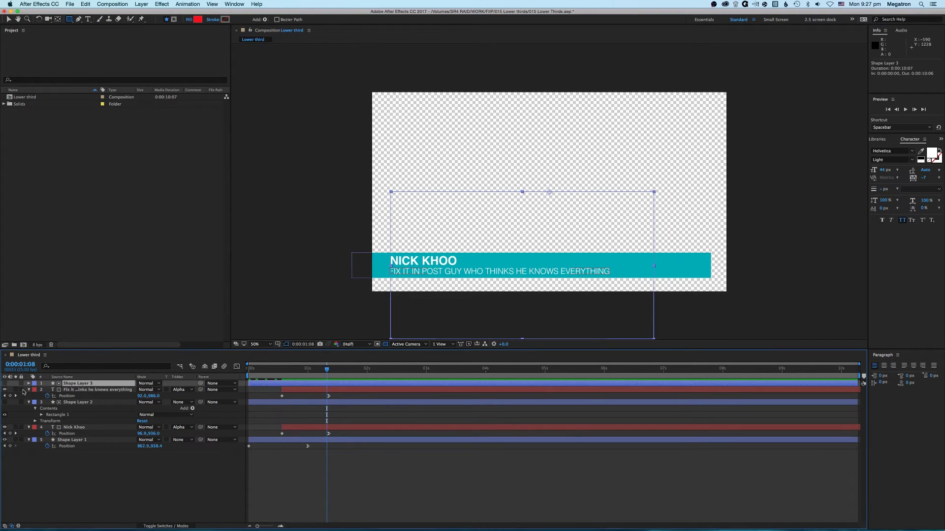
pyautogui.click(5, 383)
pyautogui.click(329, 376)
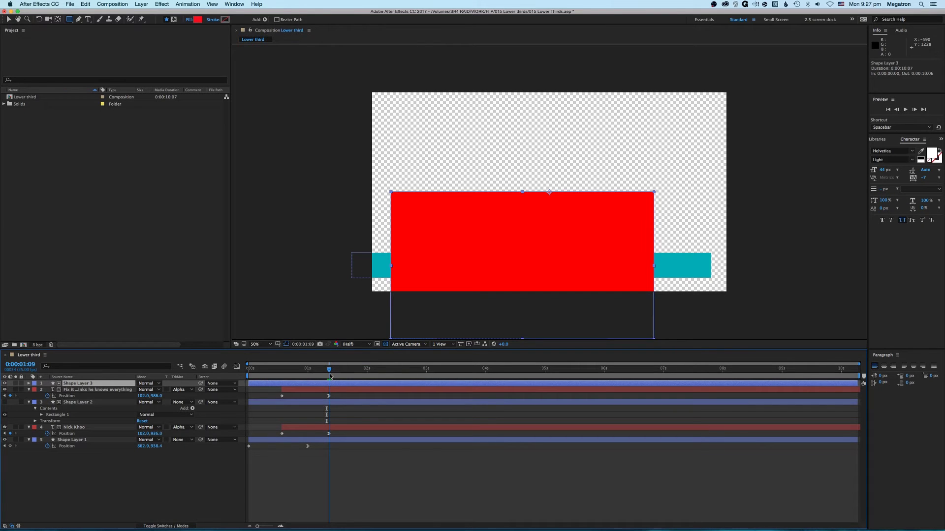
pyautogui.press('t')
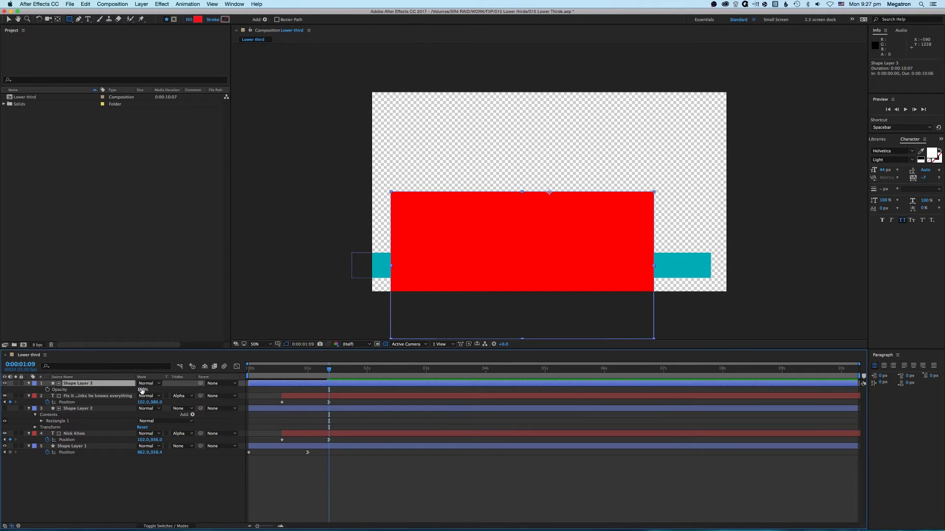
pyautogui.moveTo(142, 389); pyautogui.dragTo(120, 389)
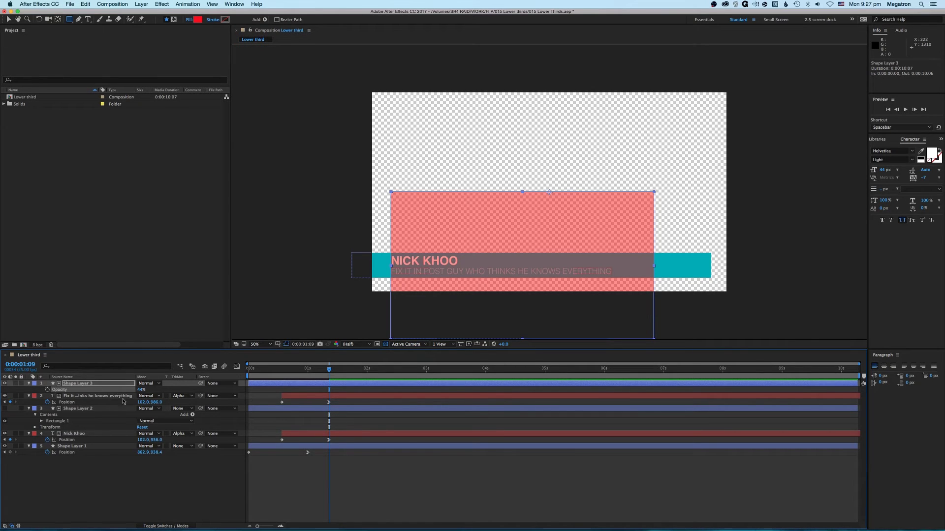
pyautogui.click(183, 397)
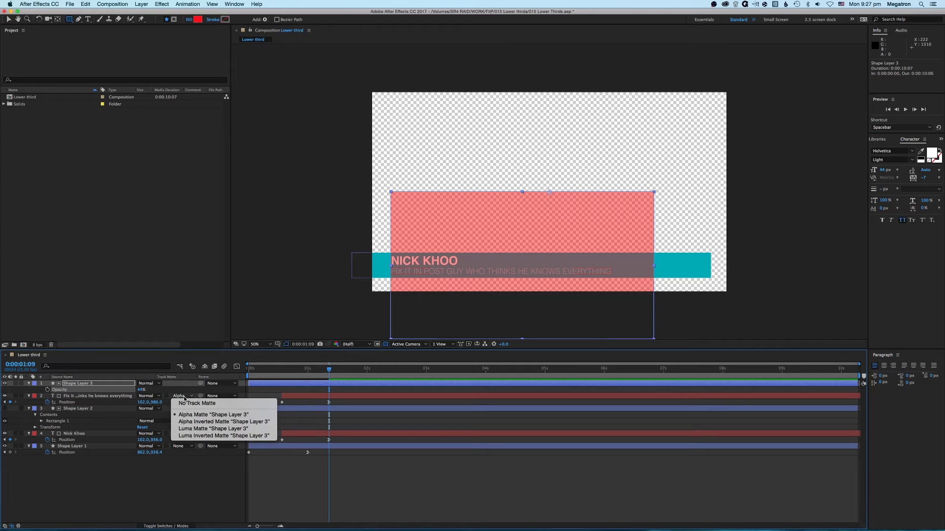
pyautogui.click(195, 416)
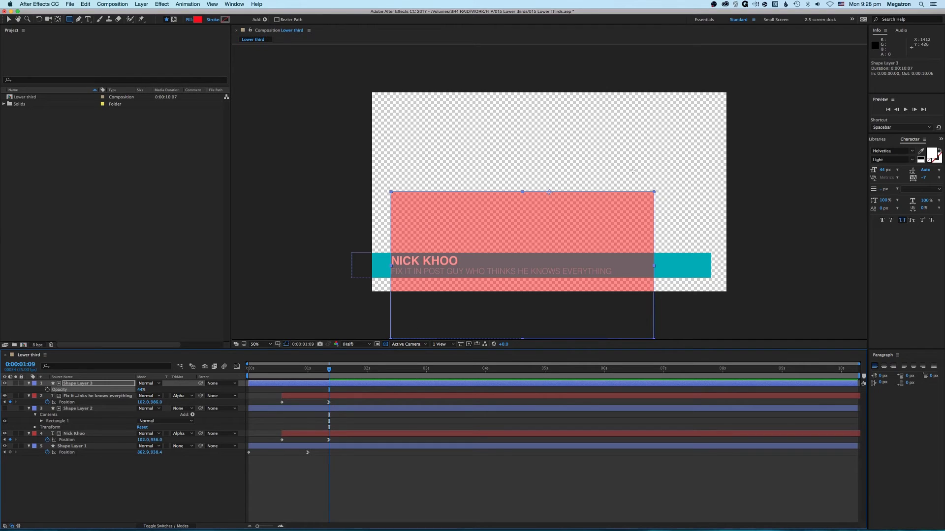
pyautogui.click(111, 397)
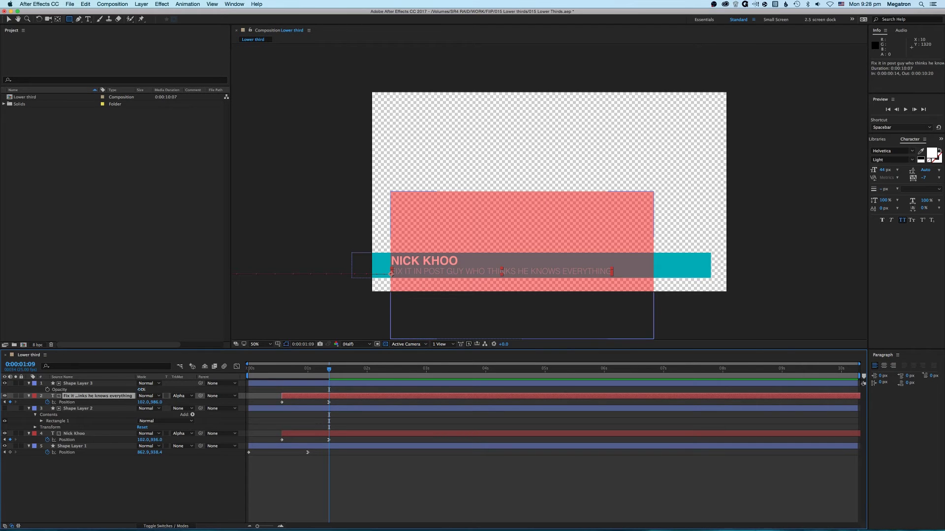
pyautogui.moveTo(141, 390); pyautogui.dragTo(167, 392)
pyautogui.click(185, 391)
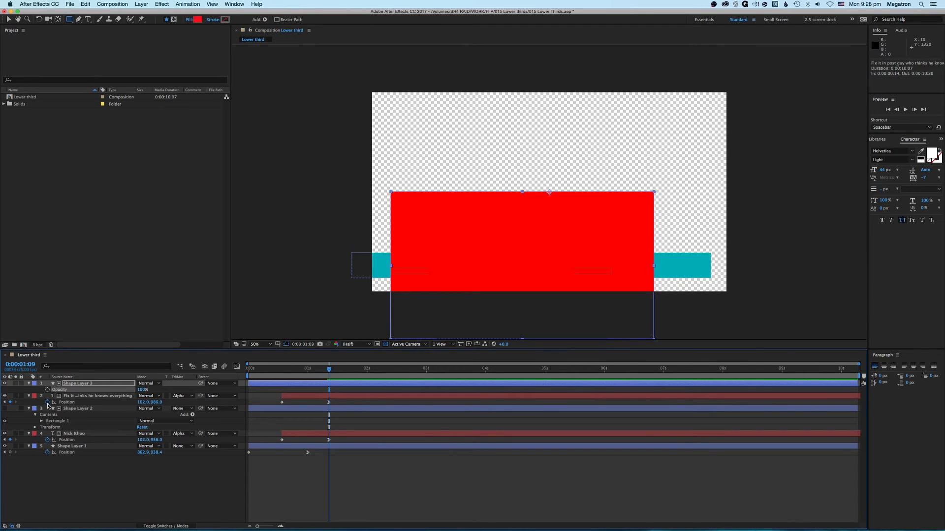
pyautogui.click(4, 383)
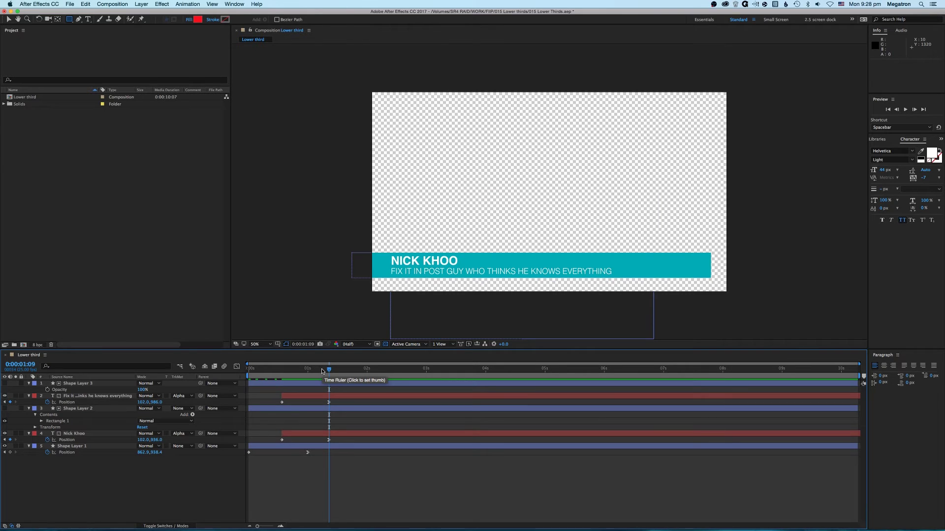
pyautogui.click(306, 376)
pyautogui.moveTo(306, 376); pyautogui.dragTo(354, 396)
pyautogui.click(255, 370)
pyautogui.press('space')
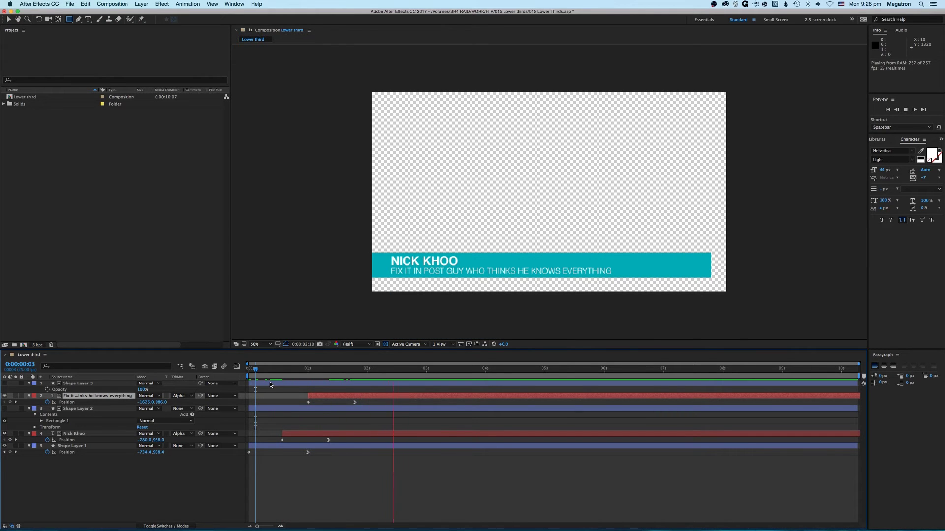
pyautogui.press('super+Tab')
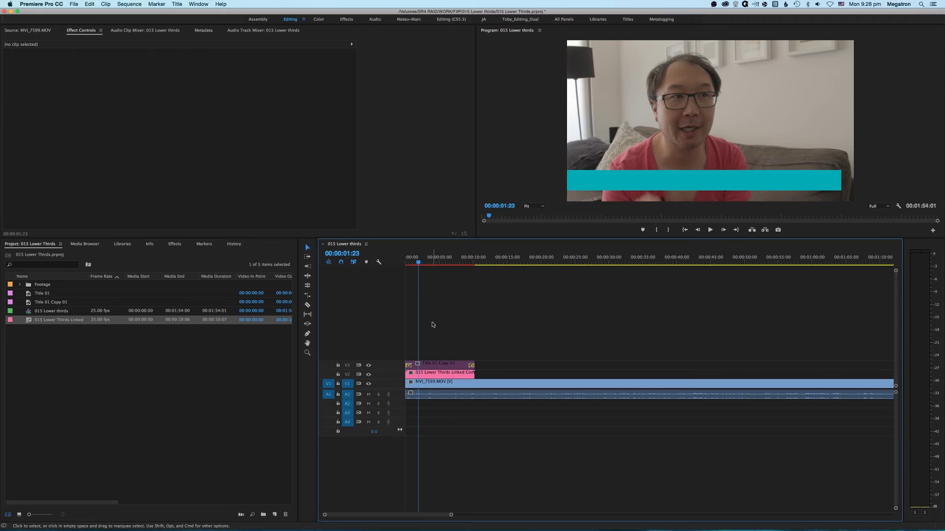
pyautogui.press('space')
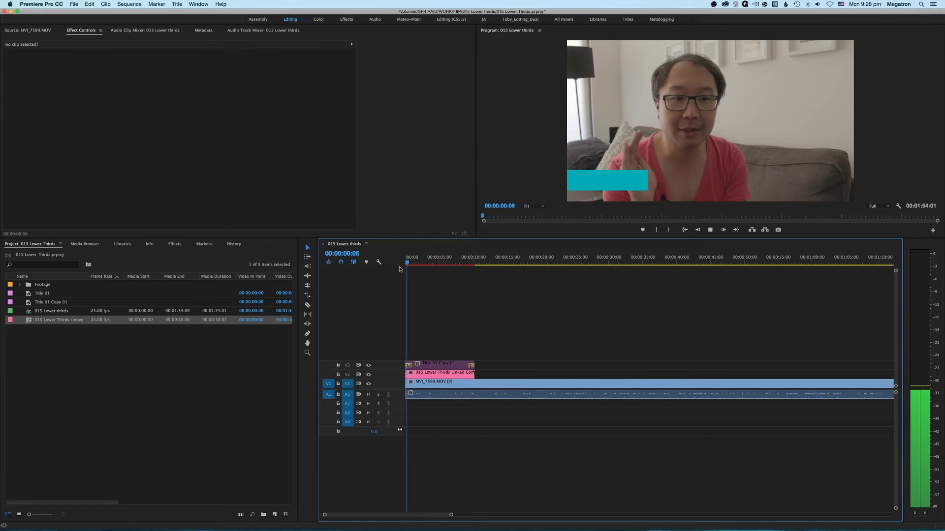
pyautogui.press('space')
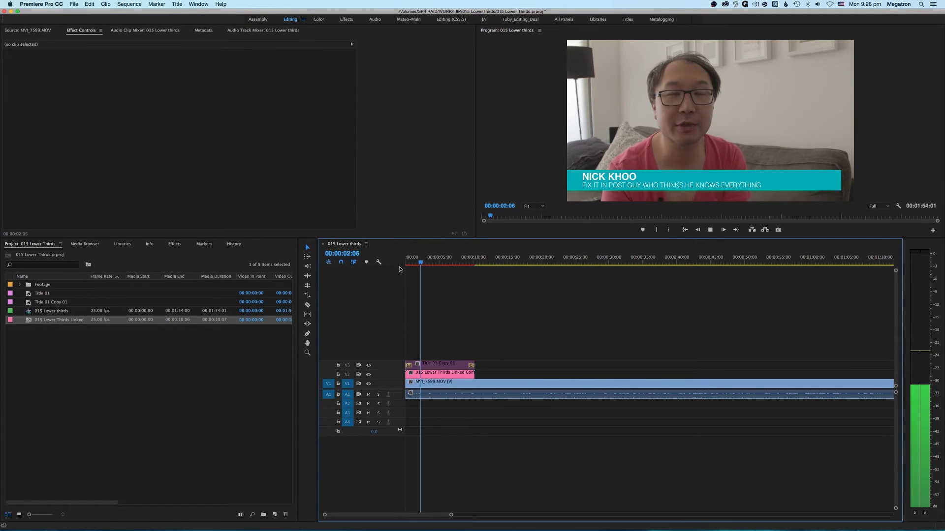
pyautogui.press('super+Tab')
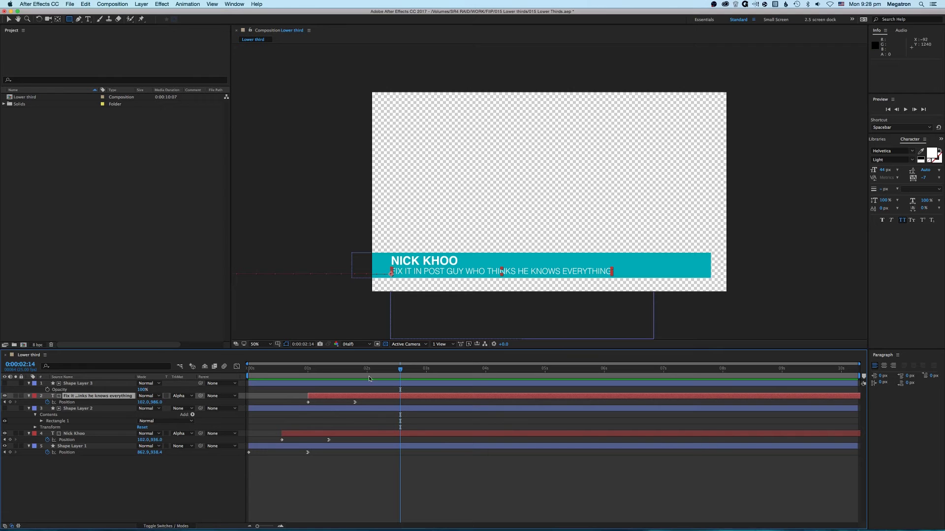
# Set Skew to 48 in Shape Layer 1's Rectangle 1 transform, slanting the teal bar's ends
pyautogui.click(267, 446)
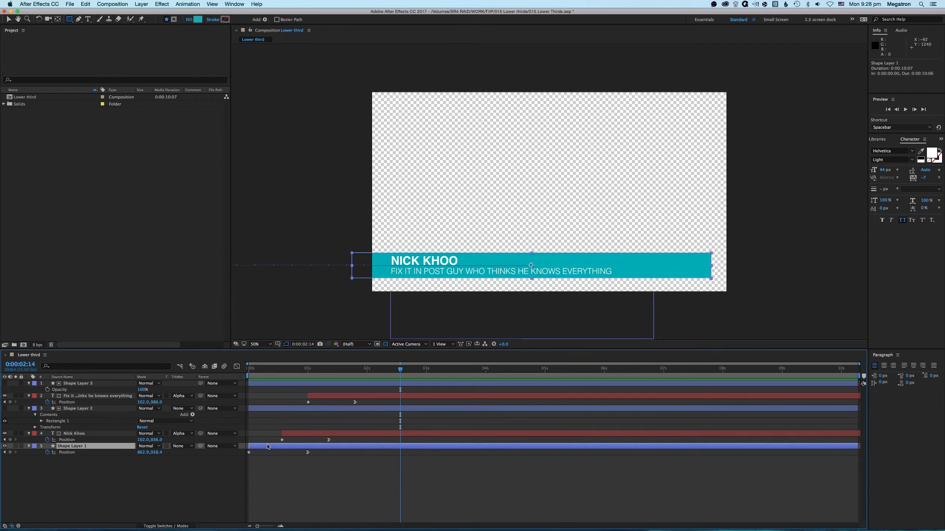
pyautogui.doubleClick(28, 447)
pyautogui.click(41, 458)
pyautogui.click(48, 465)
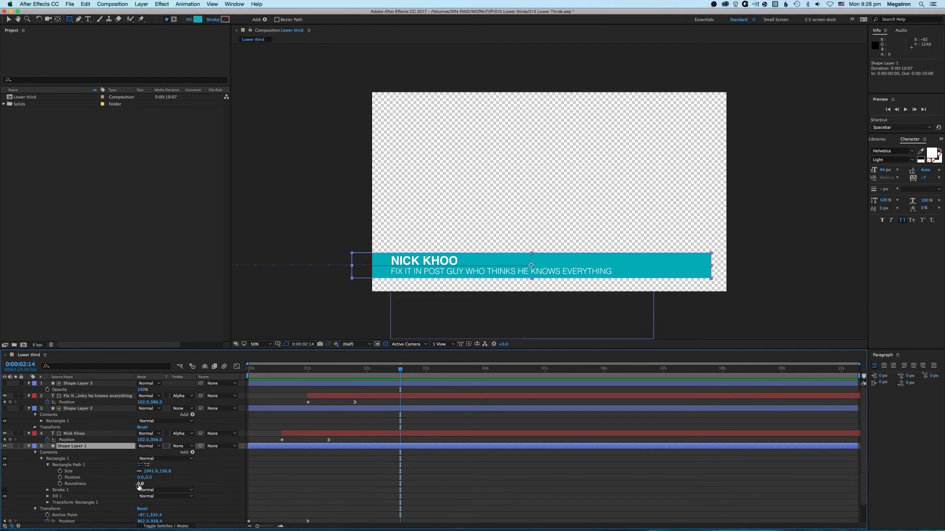
pyautogui.click(48, 465)
pyautogui.click(48, 484)
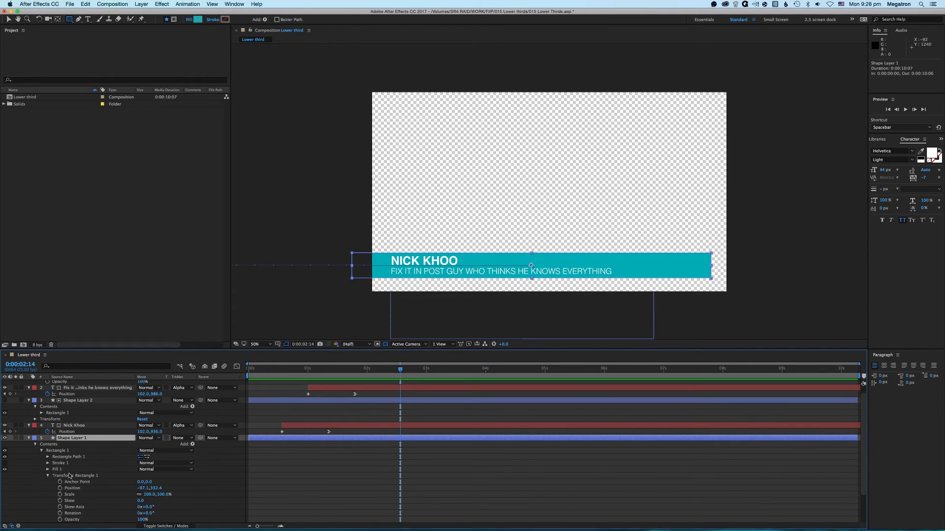
pyautogui.scroll(-3, 99, 492)
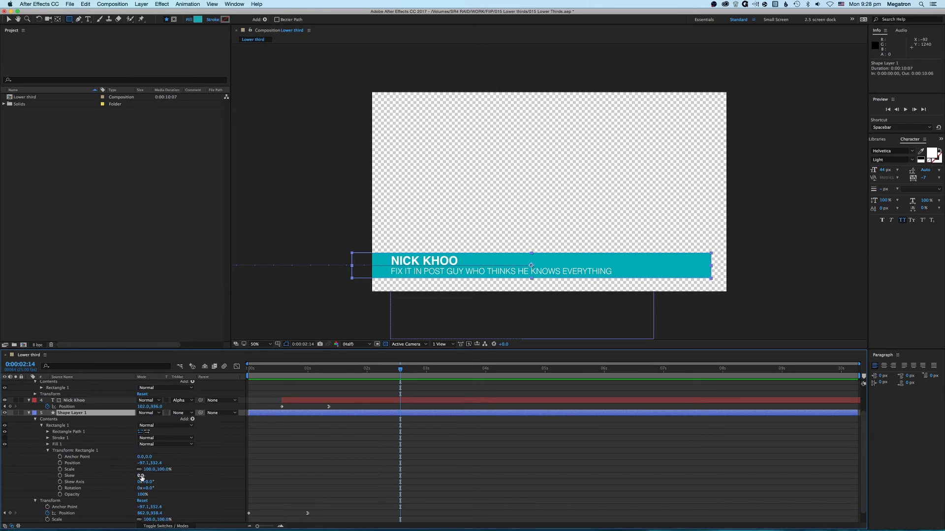
pyautogui.moveTo(141, 475); pyautogui.dragTo(160, 472)
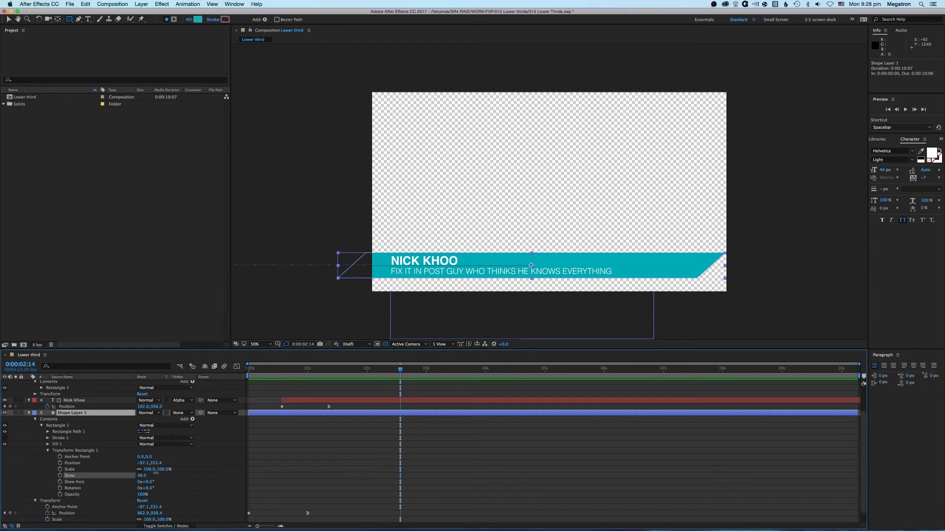
pyautogui.click(320, 423)
pyautogui.click(307, 369)
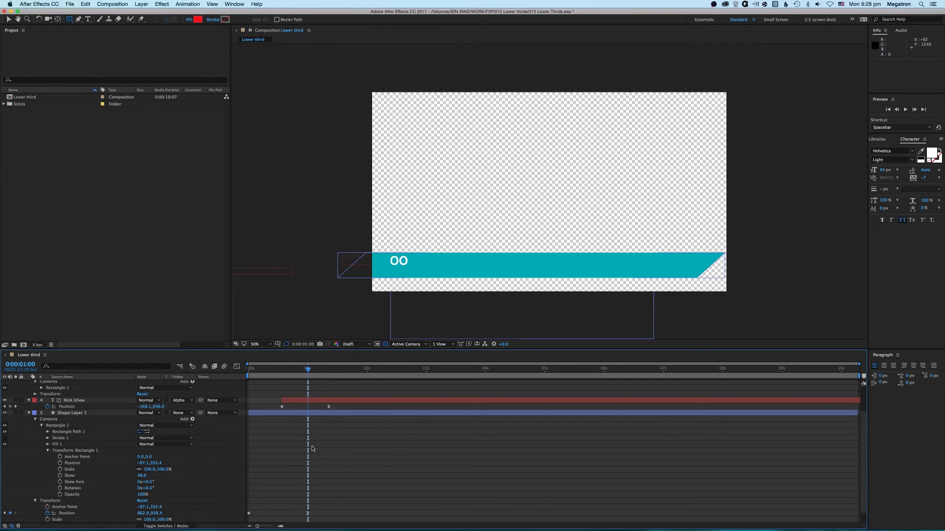
pyautogui.click(318, 415)
# Move the teal bar's Position keyframe further left to 571.9
pyautogui.press('u')
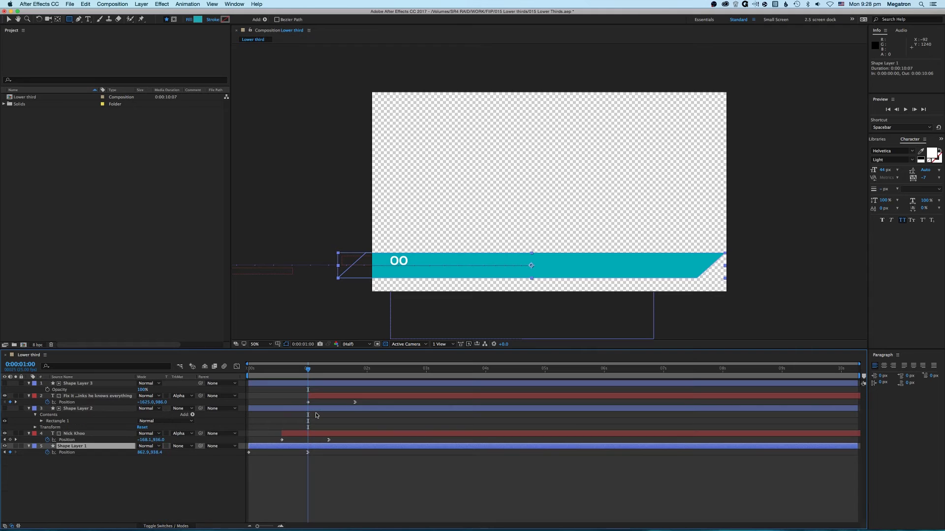
pyautogui.moveTo(143, 453); pyautogui.dragTo(85, 453)
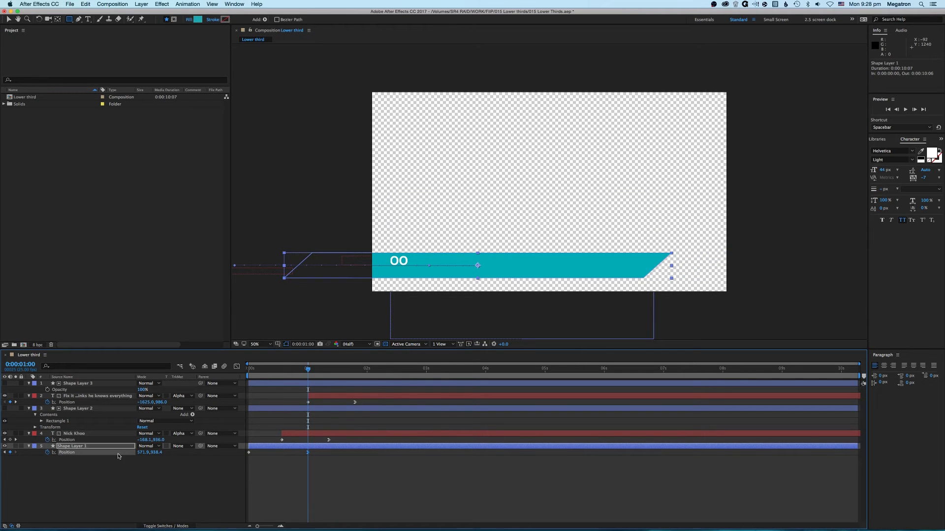
pyautogui.moveTo(294, 374); pyautogui.dragTo(308, 390)
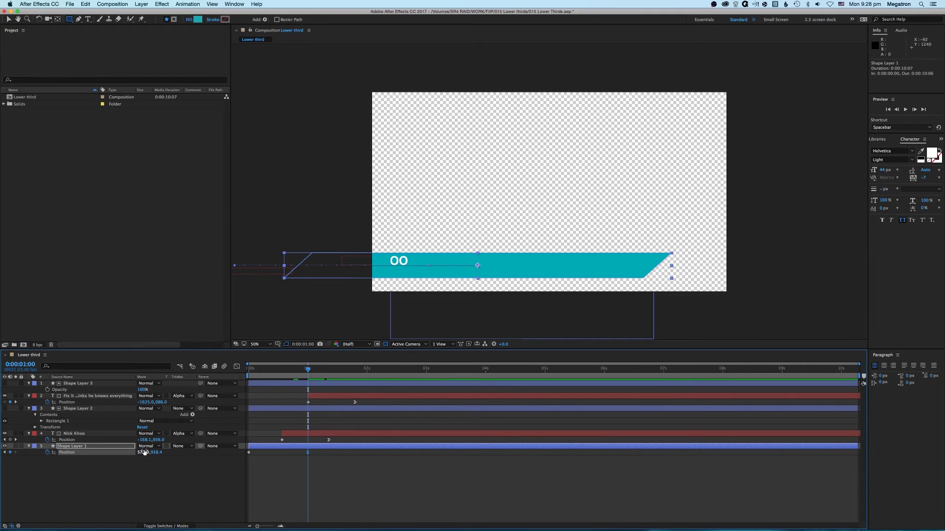
pyautogui.moveTo(147, 453); pyautogui.dragTo(127, 453)
pyautogui.moveTo(275, 370); pyautogui.dragTo(255, 372)
# Preview the lower-third animation, then switch to Premiere Pro
pyautogui.press('space')
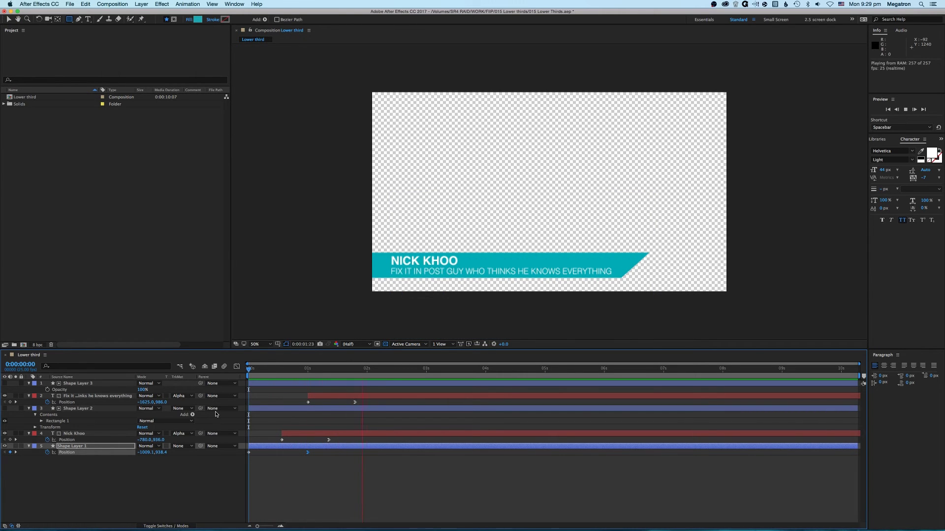
pyautogui.press('space')
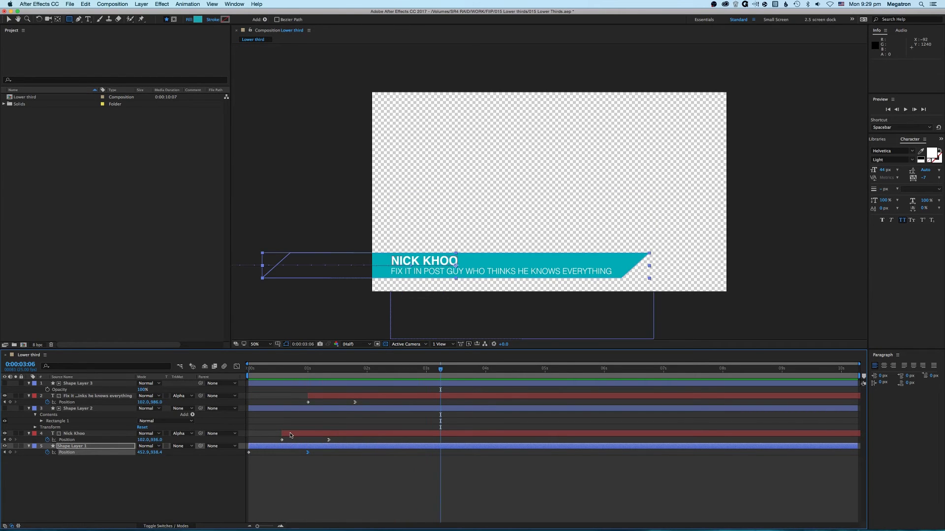
pyautogui.press('super+Tab')
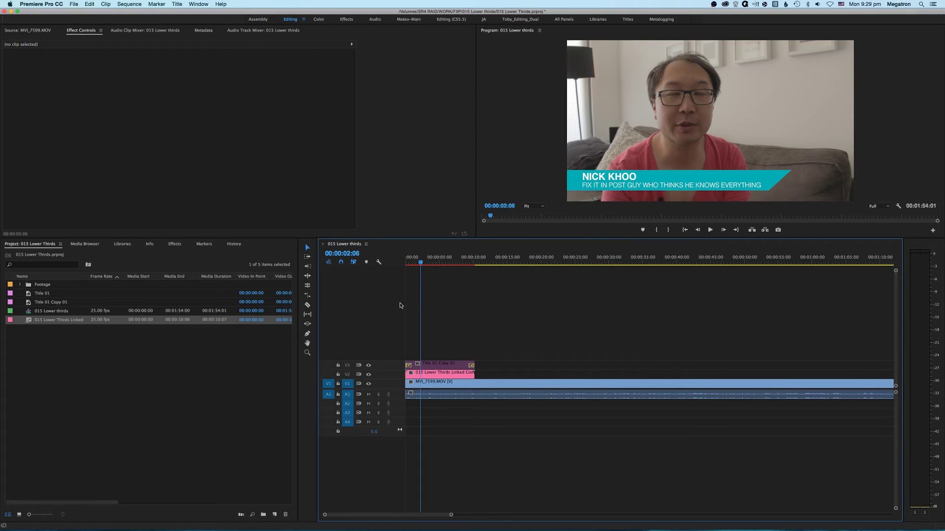
# Play the sequence to review the slanted-end lower third, then return to After Effects
pyautogui.press('space')
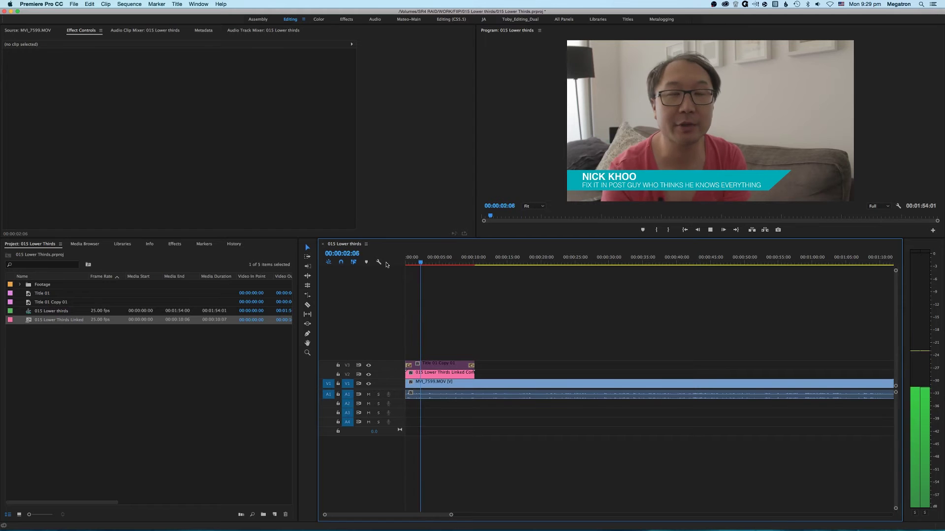
pyautogui.press('space')
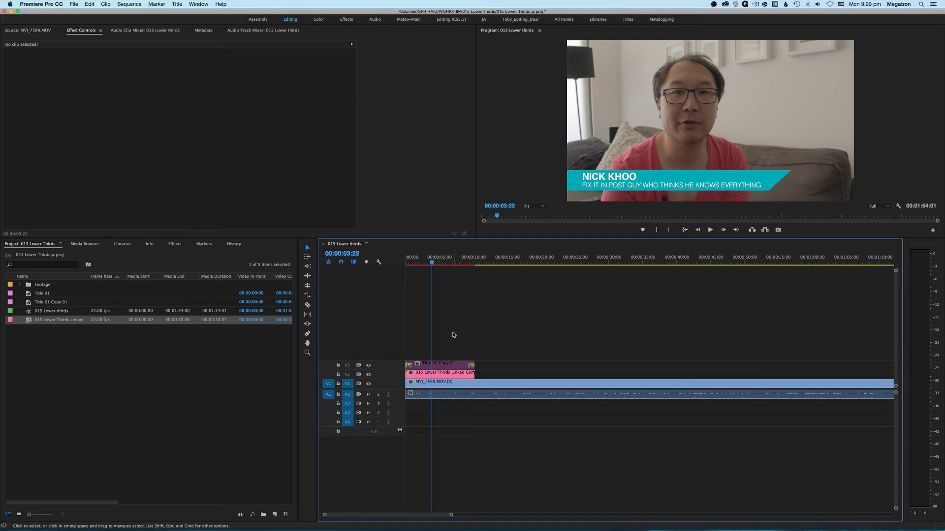
pyautogui.press('super+Tab')
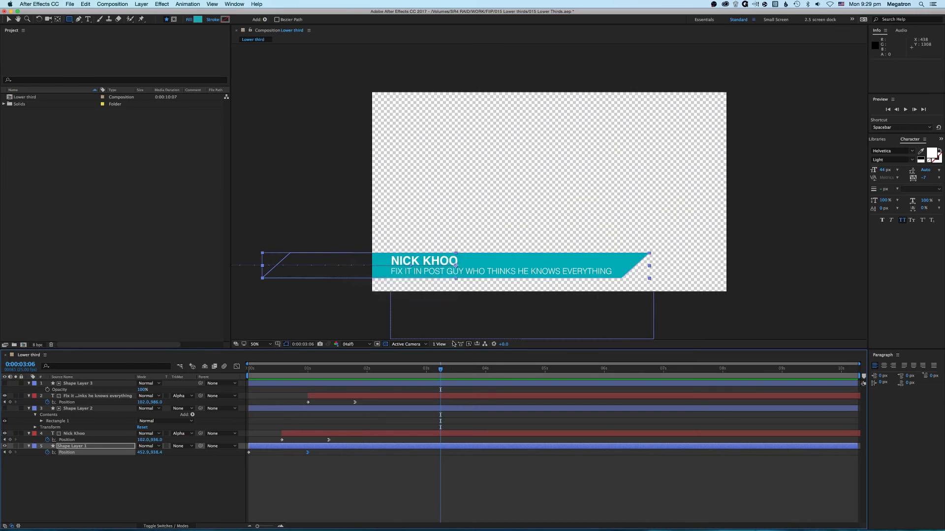
# Append an 'L' to the lower third's name text and scrub to 0:00:02:06
pyautogui.doubleClick(74, 433)
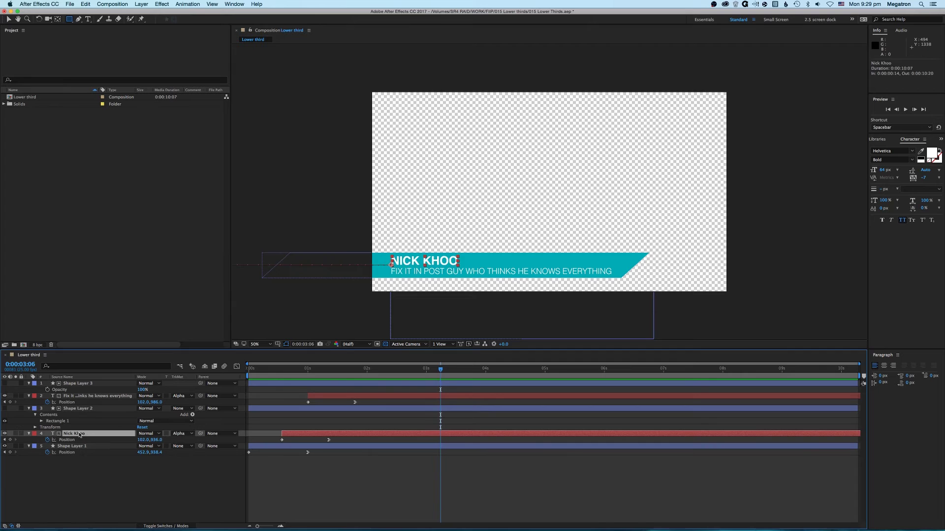
pyautogui.click(460, 260)
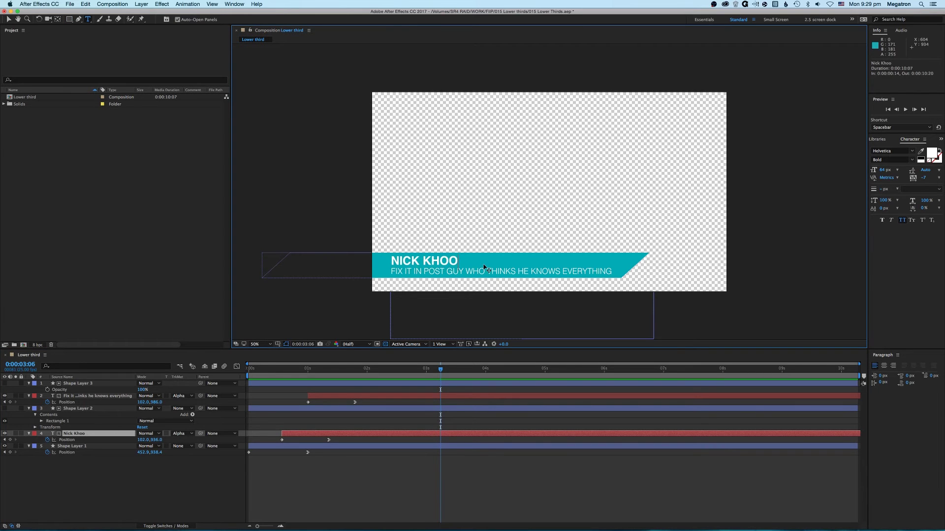
pyautogui.write('L')
pyautogui.click(489, 455)
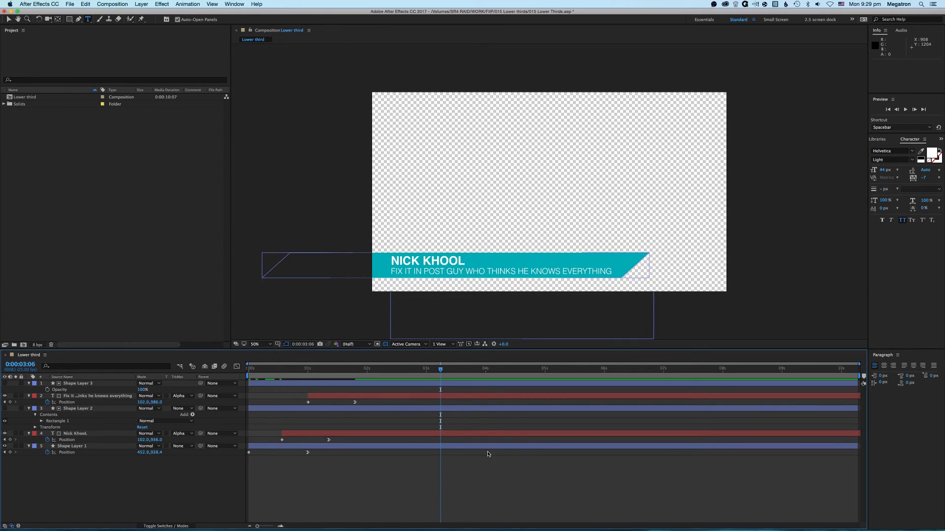
pyautogui.moveTo(324, 373); pyautogui.dragTo(381, 374)
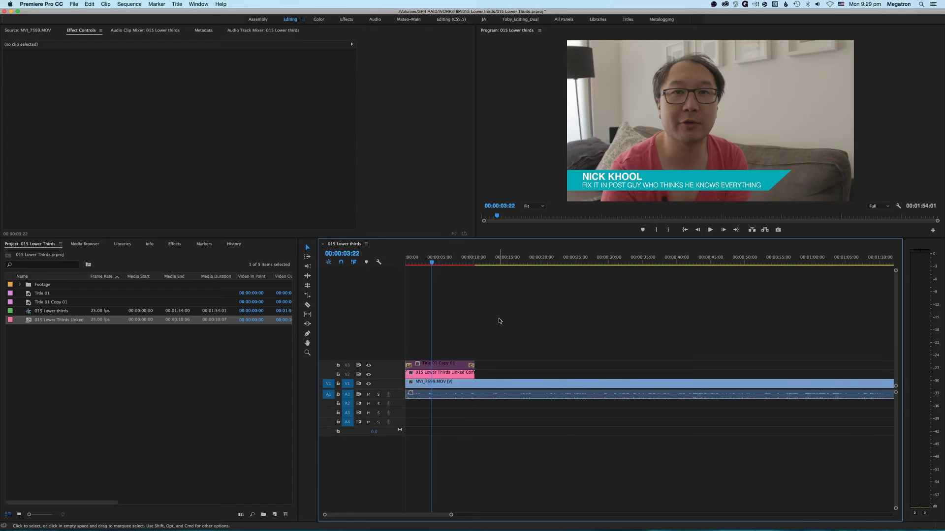
# At 00:00:04:24, match-frame the V2 linked lower-third clip and view its Effect Controls
pyautogui.moveTo(427, 263); pyautogui.dragTo(440, 277)
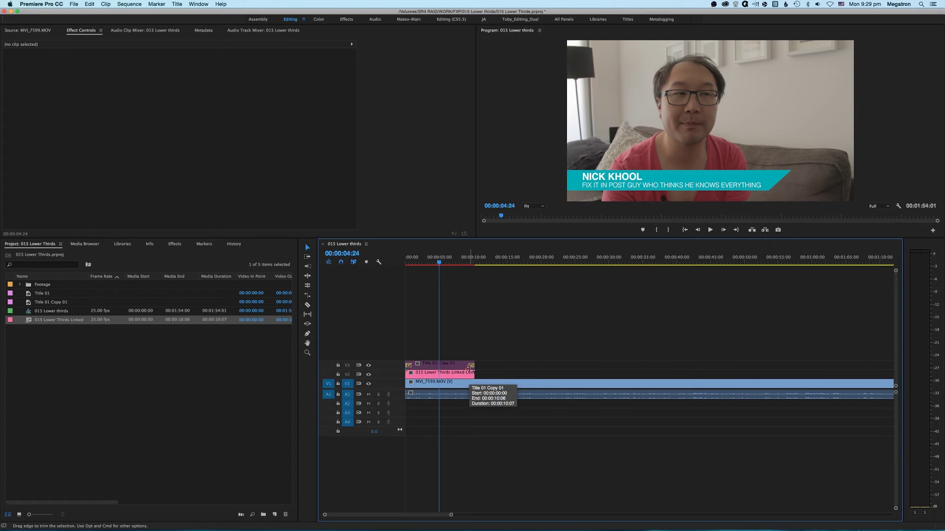
pyautogui.click(462, 375)
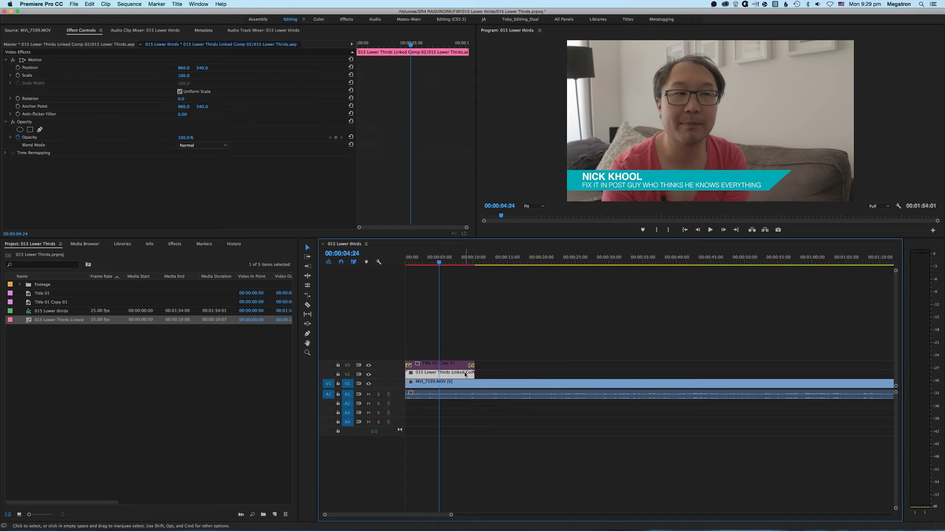
pyautogui.click(512, 349)
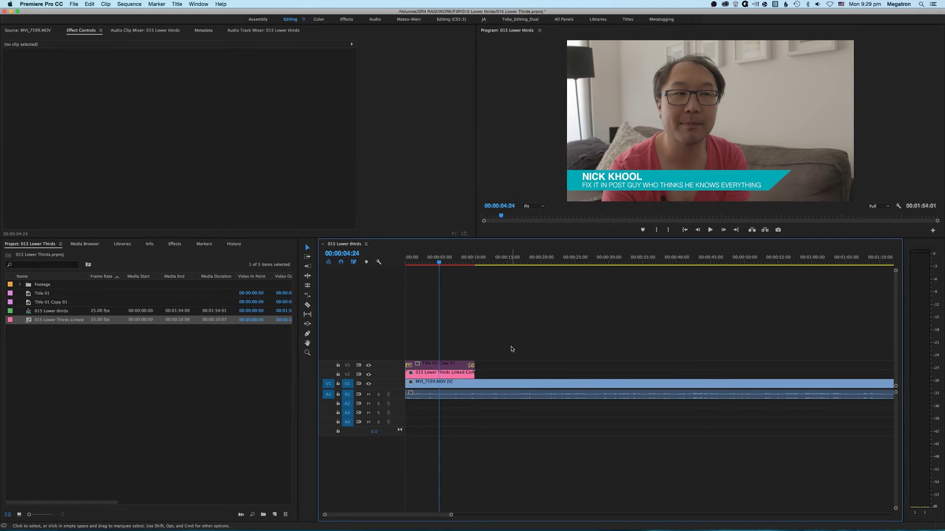
pyautogui.press('super+Tab')
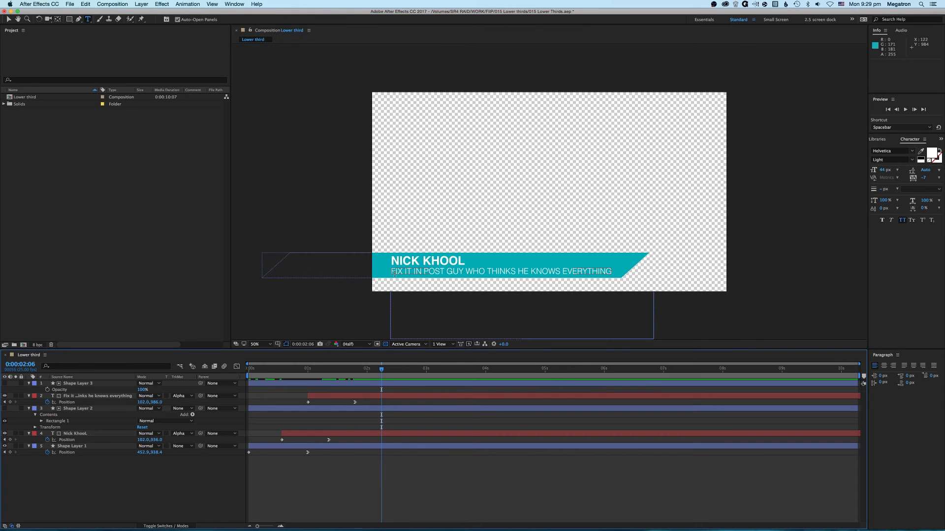
pyautogui.press('super+Tab')
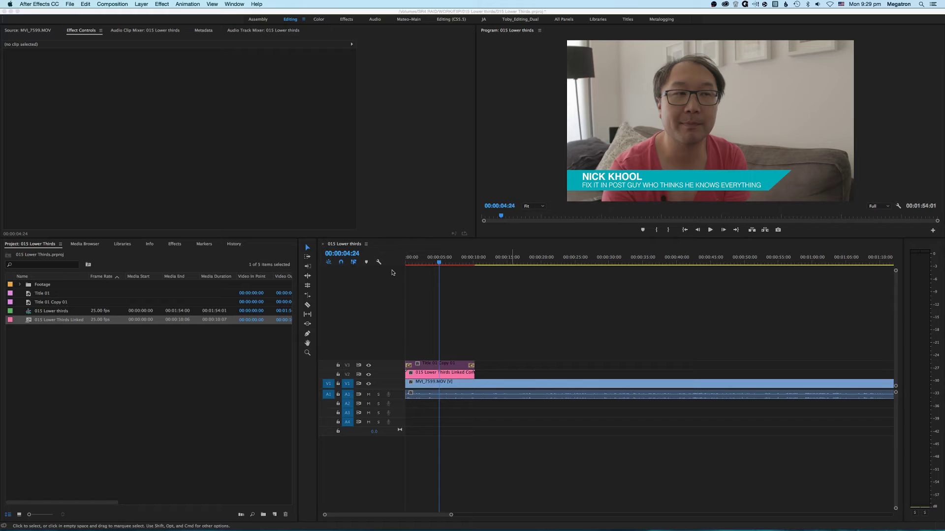
pyautogui.click(449, 376)
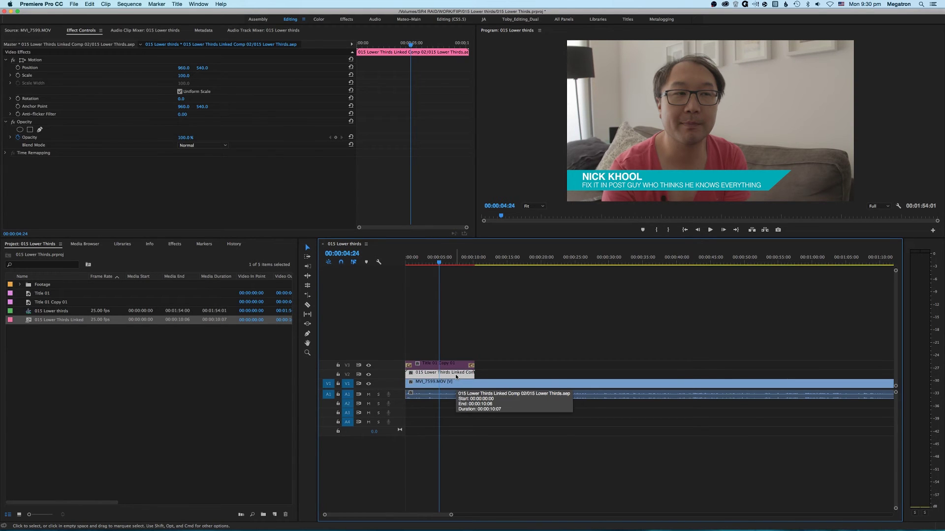
pyautogui.press('f')
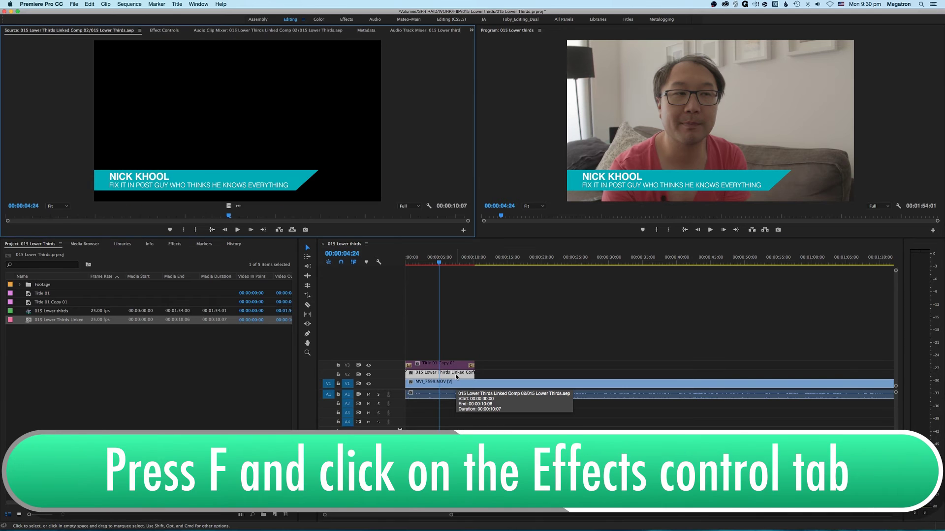
pyautogui.click(164, 31)
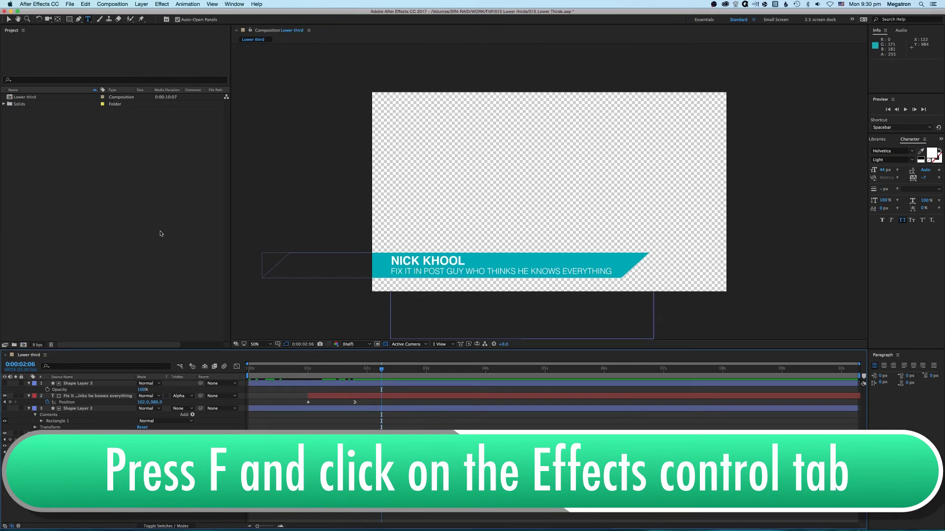
# Collapse all expanded layer properties in the Lower third composition and return to Premiere Pro
pyautogui.click(15, 402)
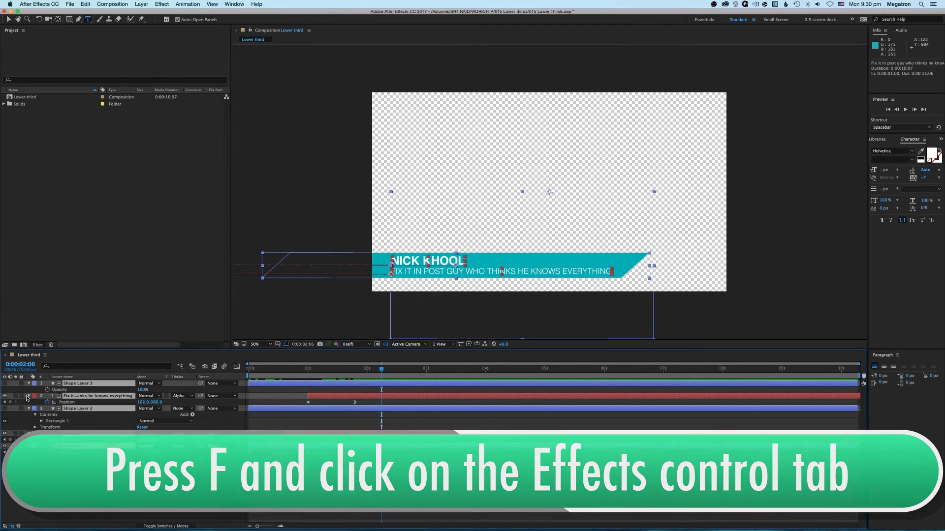
pyautogui.press('f')
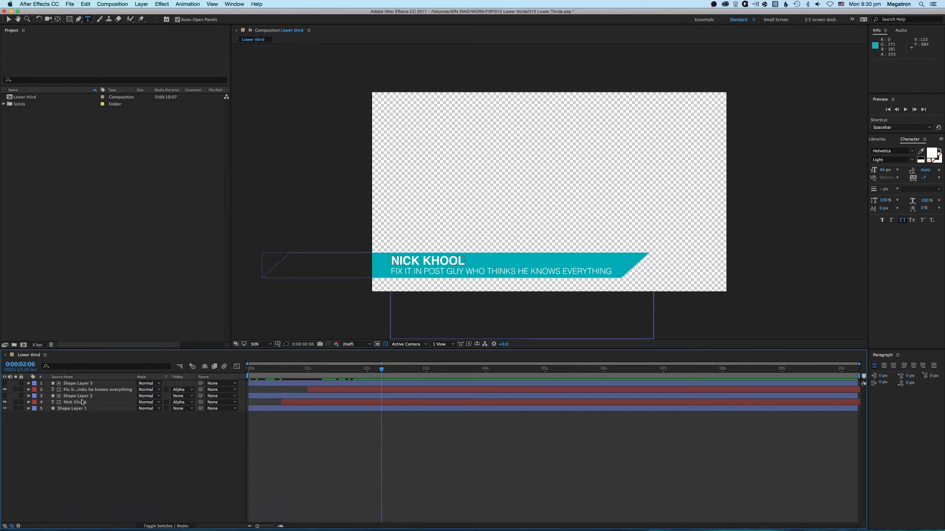
pyautogui.press('super+Tab')
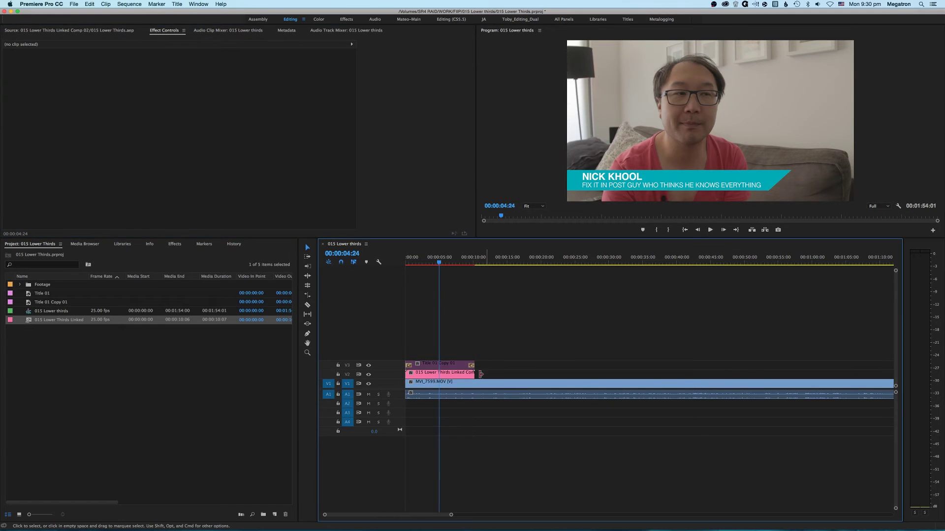
# Remove the added 'L' from the clip's editable name text and play the sequence from the start
pyautogui.click(465, 373)
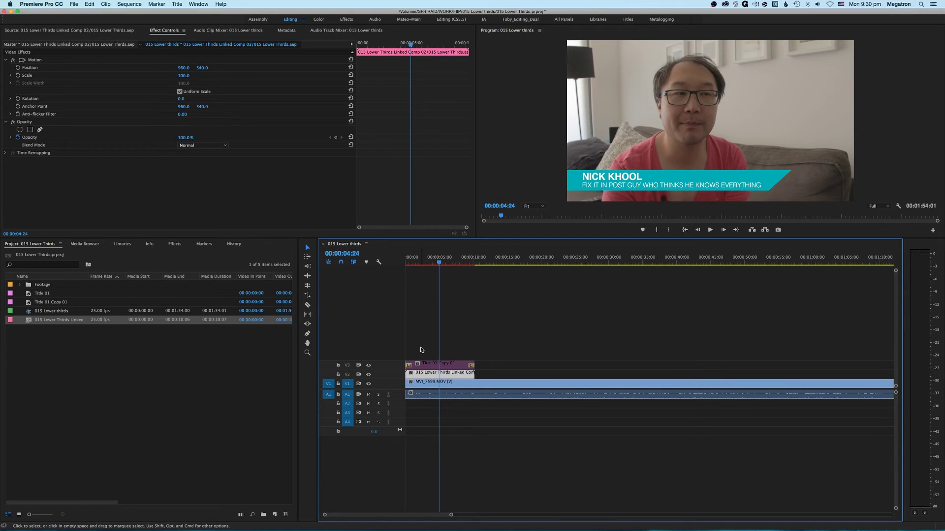
pyautogui.press('f')
pyautogui.click(166, 30)
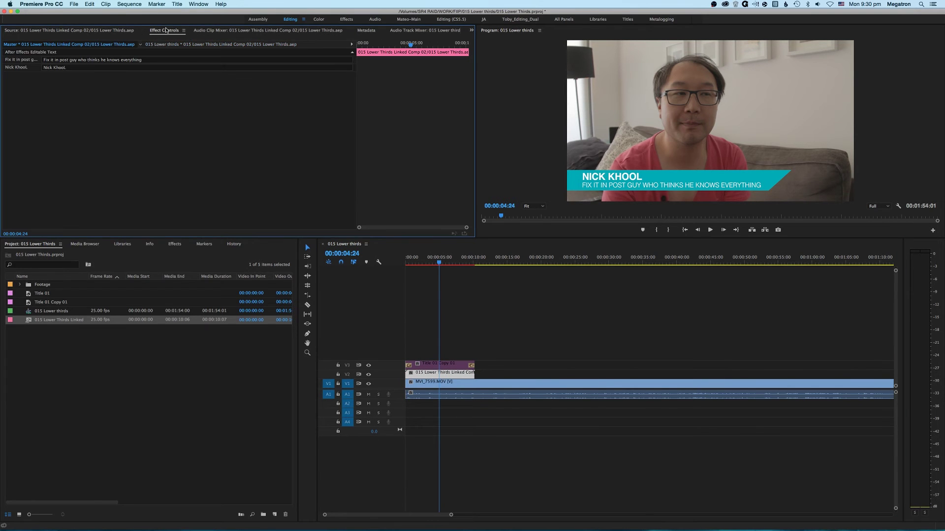
pyautogui.click(84, 67)
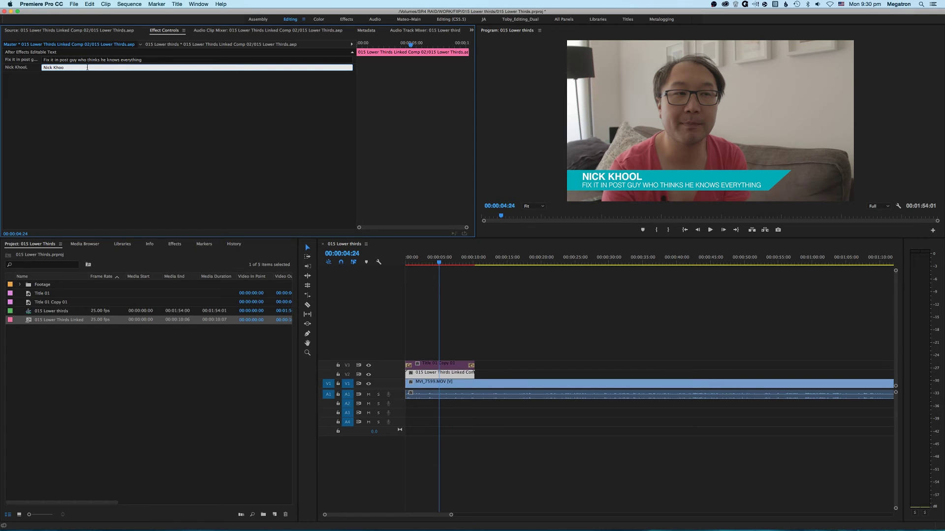
pyautogui.click(474, 331)
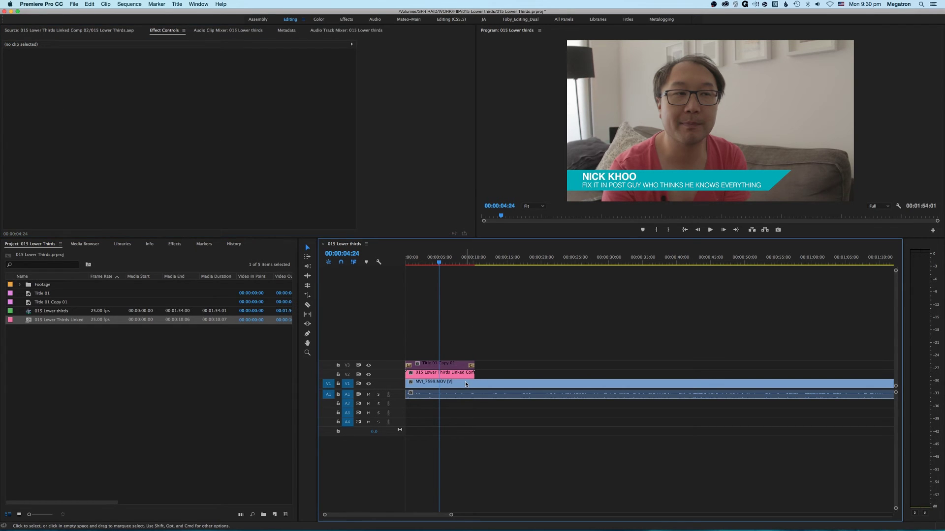
pyautogui.press('Home')
pyautogui.press('space')
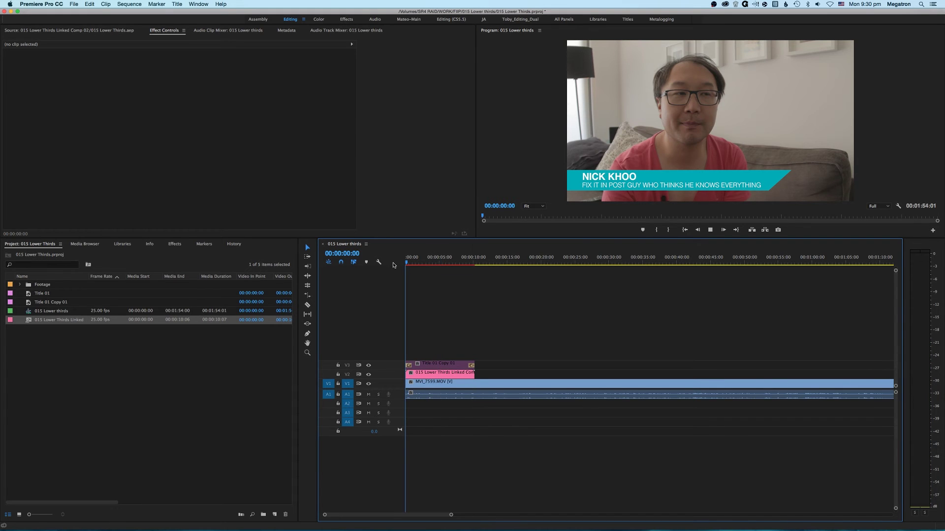
pyautogui.press('space')
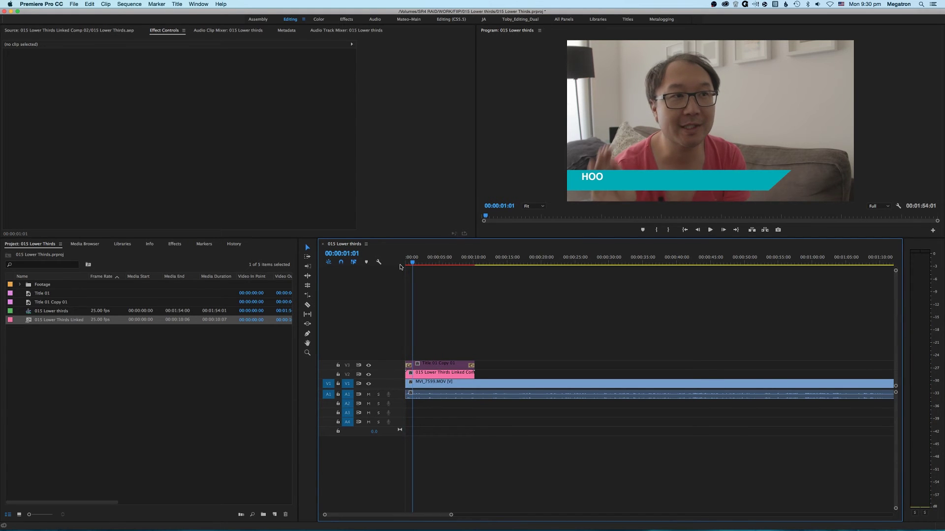
pyautogui.moveTo(413, 259); pyautogui.dragTo(468, 260)
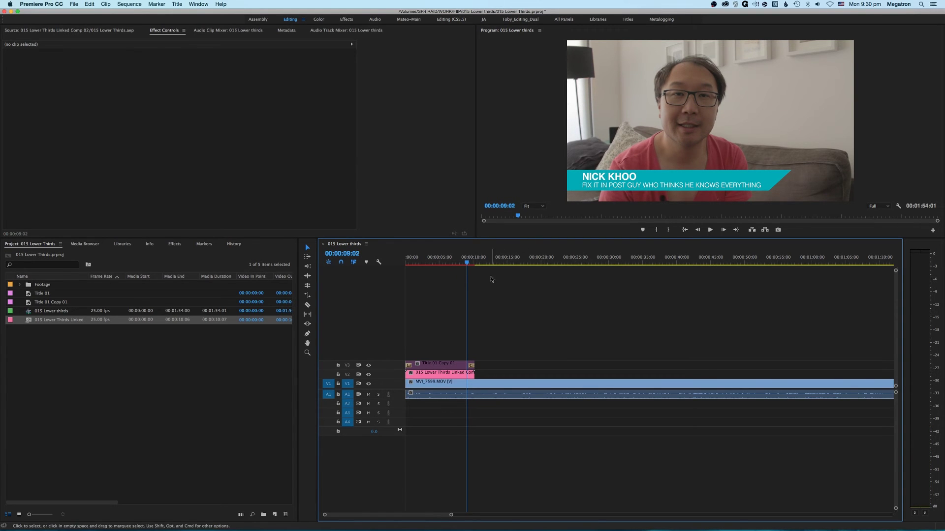
pyautogui.click(451, 262)
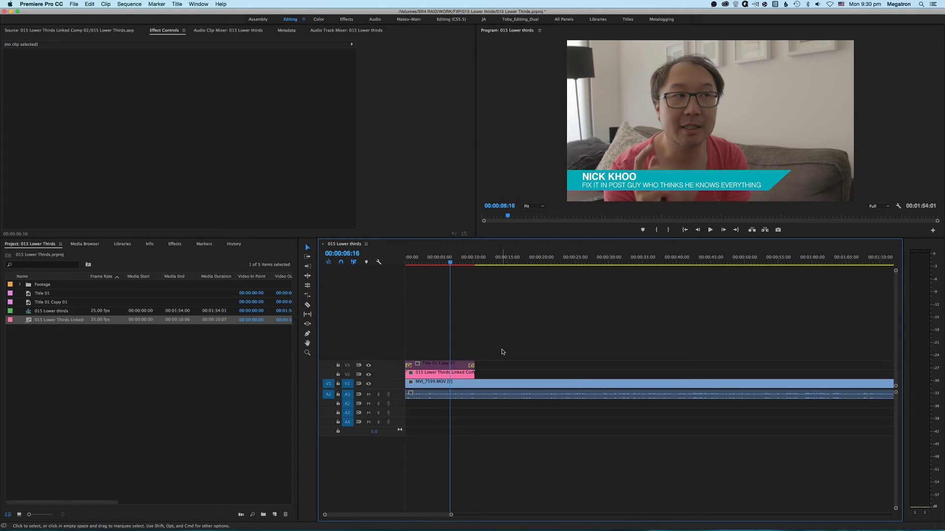
pyautogui.click(458, 376)
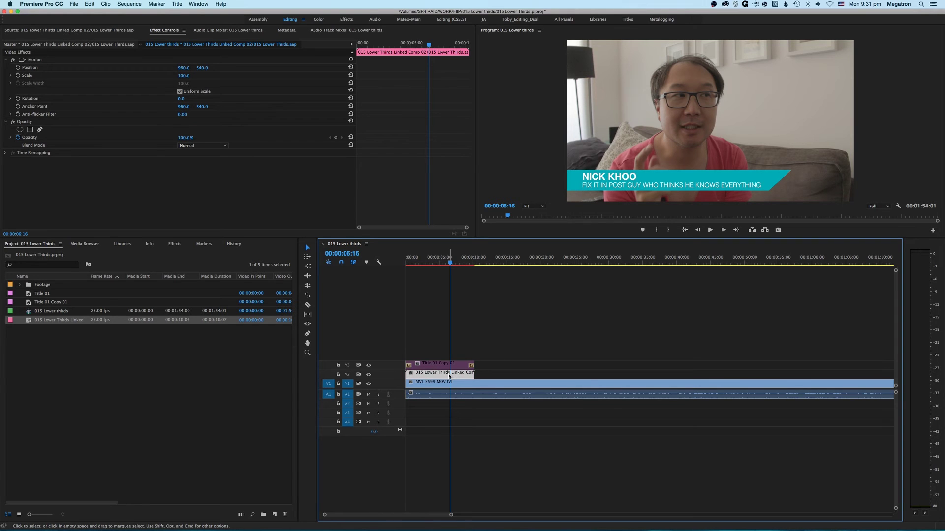
# Duplicate the linked lower-third comp item in the Project panel
pyautogui.click(86, 4)
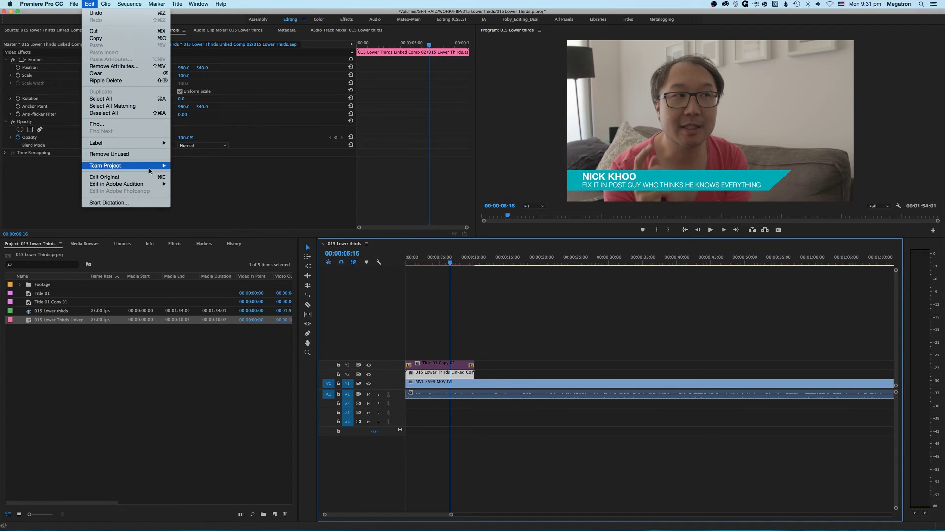
pyautogui.click(147, 113)
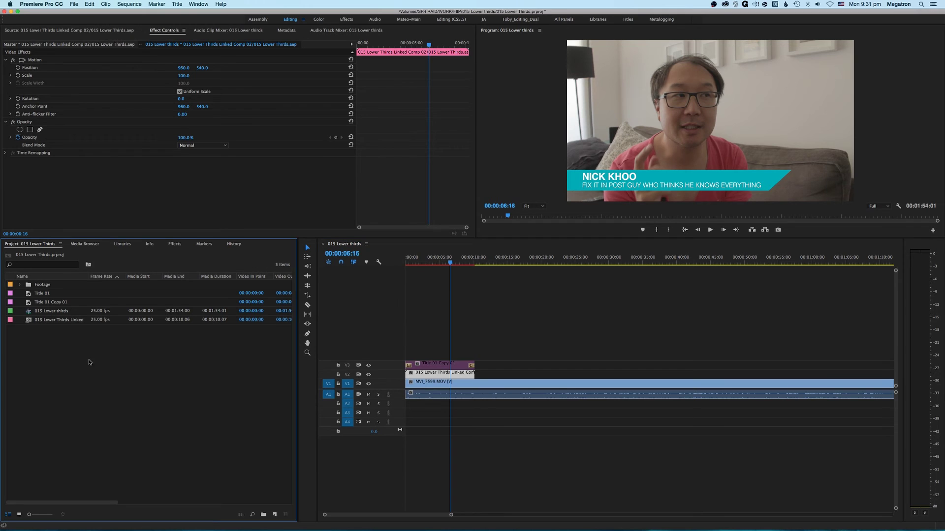
pyautogui.click(61, 322)
pyautogui.rightClick(61, 323)
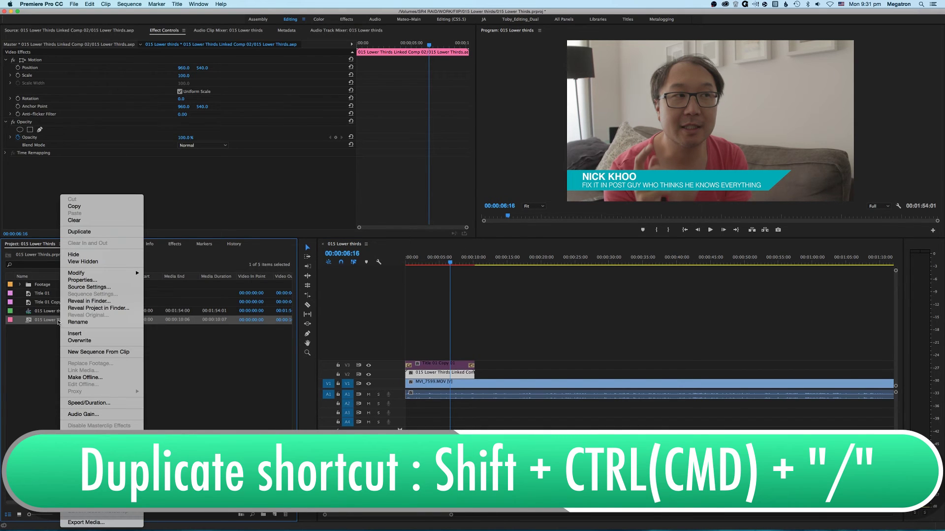
pyautogui.click(97, 232)
# Place the duplicate on V2 near 00:00:15, delete its A2 audio, and show its editable text
pyautogui.moveTo(95, 328); pyautogui.dragTo(509, 377)
pyautogui.click(531, 408)
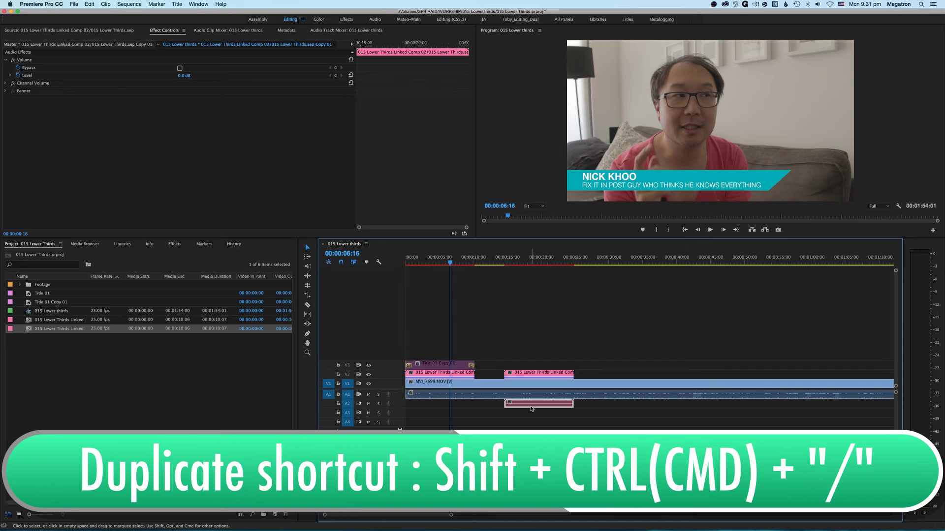
pyautogui.press('Delete')
pyautogui.click(526, 259)
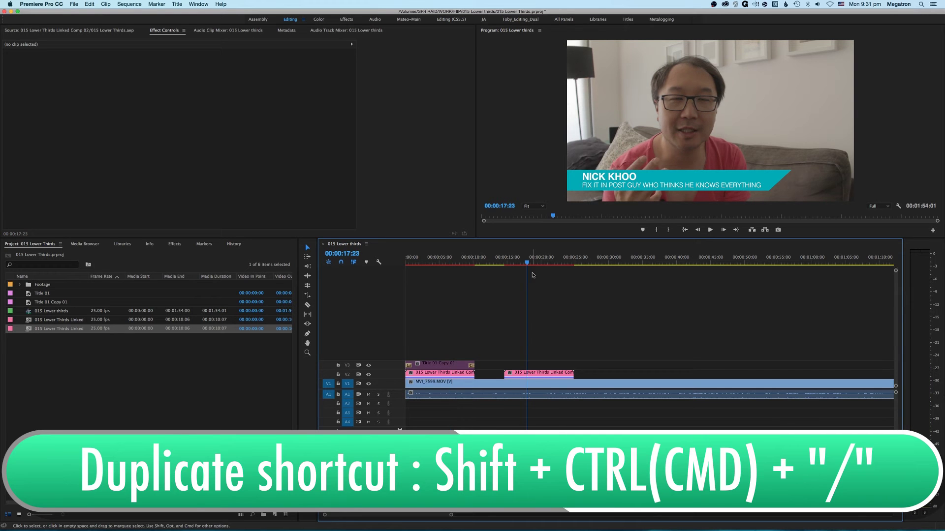
pyautogui.click(541, 372)
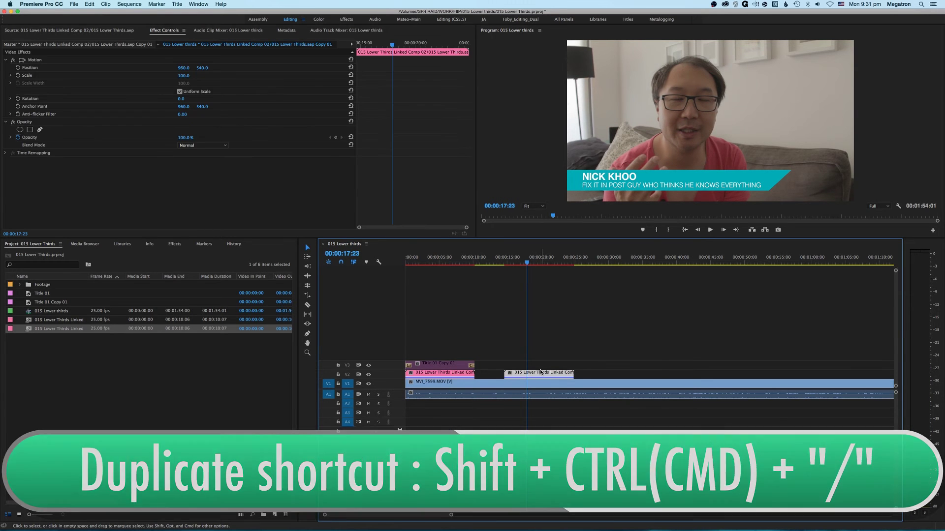
pyautogui.doubleClick(540, 373)
pyautogui.click(186, 32)
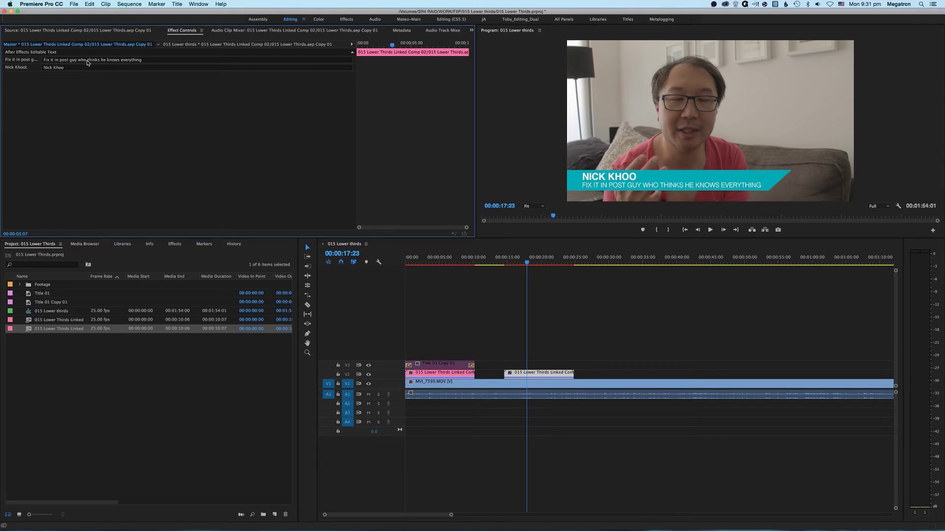
# Enter a new person's name and the title 'THE MOST AWESOME DIRECTOR EVER' in the editable text
pyautogui.click(111, 67)
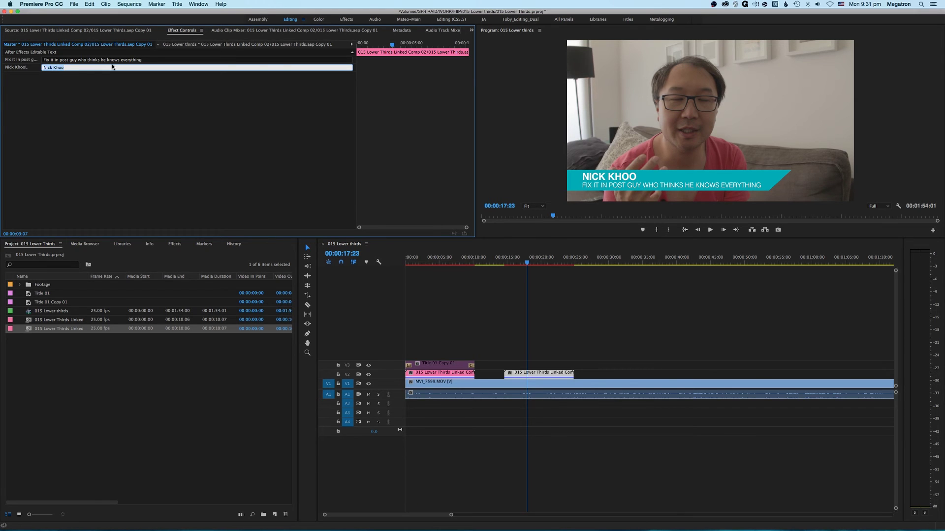
pyautogui.write('Gareth Edwards')
pyautogui.click(122, 63)
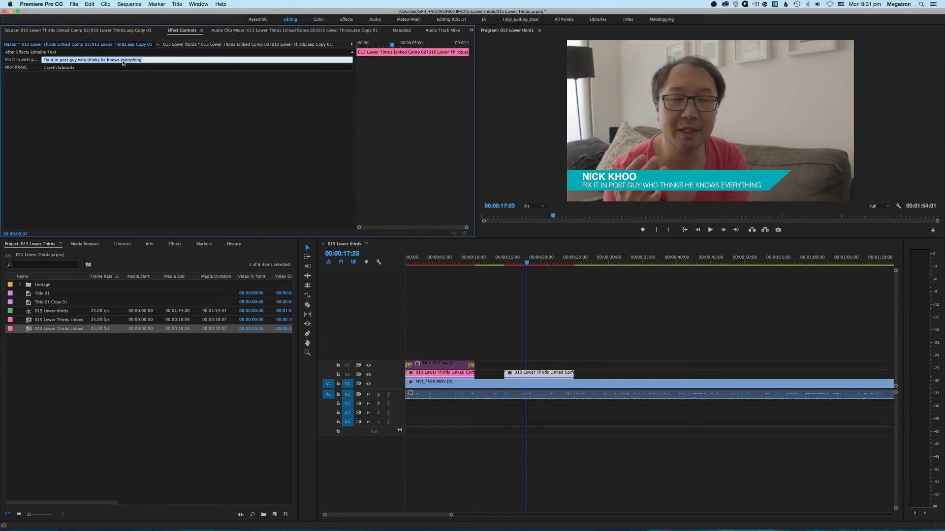
pyautogui.write('The most awesome director ever')
pyautogui.click(547, 322)
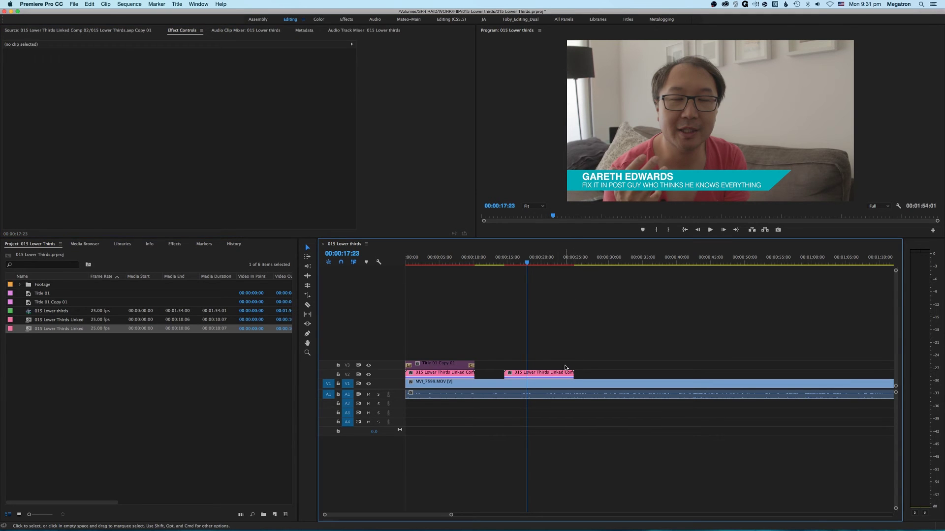
# Move the playhead back to about 14 seconds and play the second lower third
pyautogui.click(559, 374)
pyautogui.click(557, 328)
pyautogui.click(549, 261)
pyautogui.moveTo(549, 260); pyautogui.dragTo(503, 274)
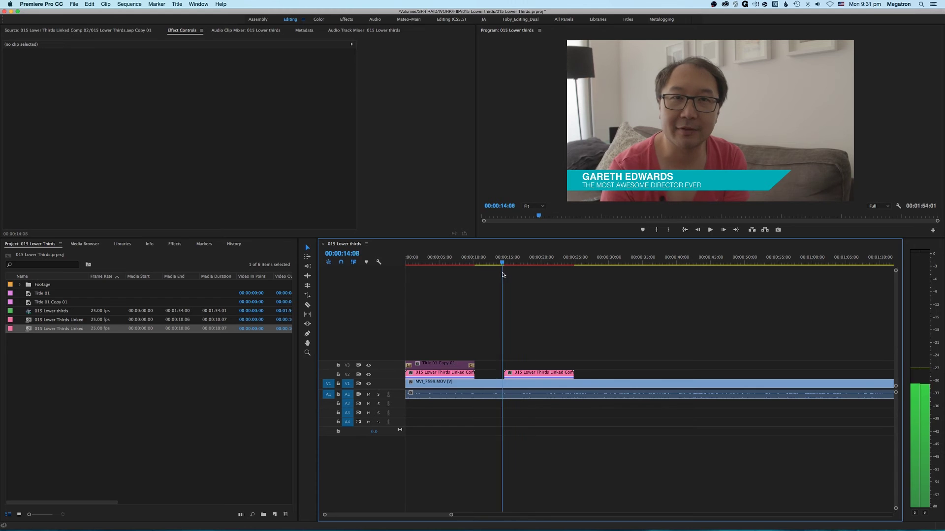
pyautogui.press('space')
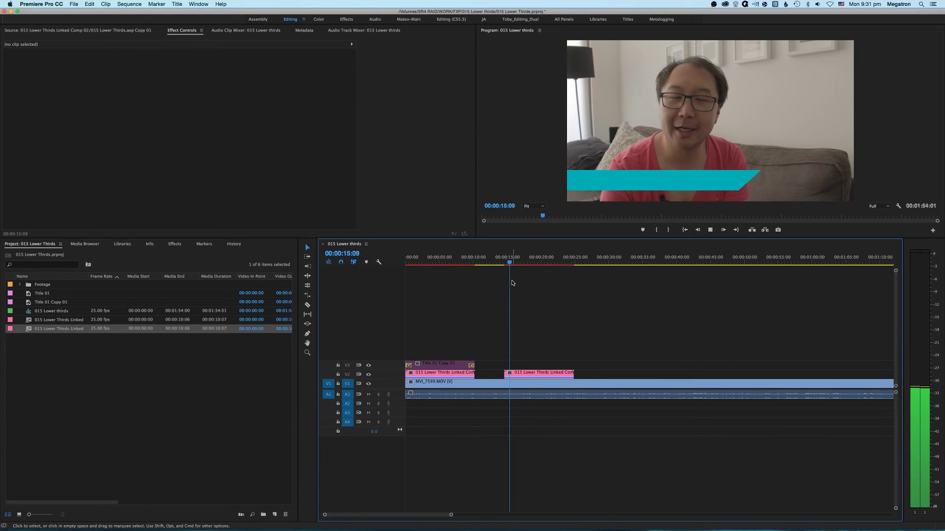
pyautogui.press('space')
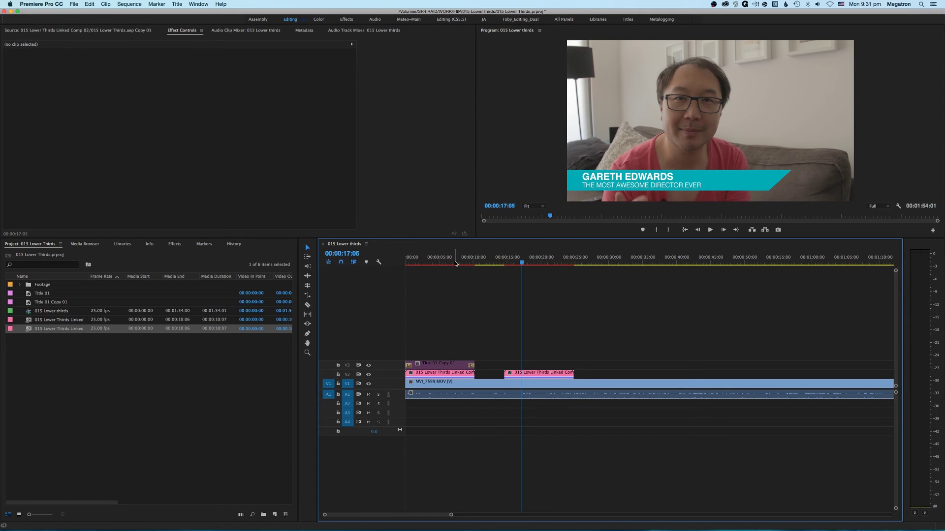
pyautogui.moveTo(455, 262); pyautogui.dragTo(542, 263)
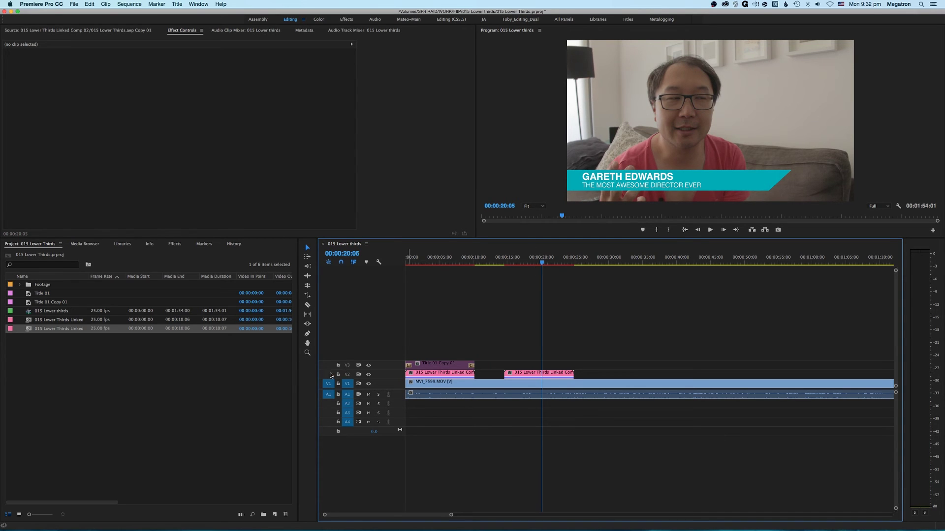
pyautogui.click(71, 330)
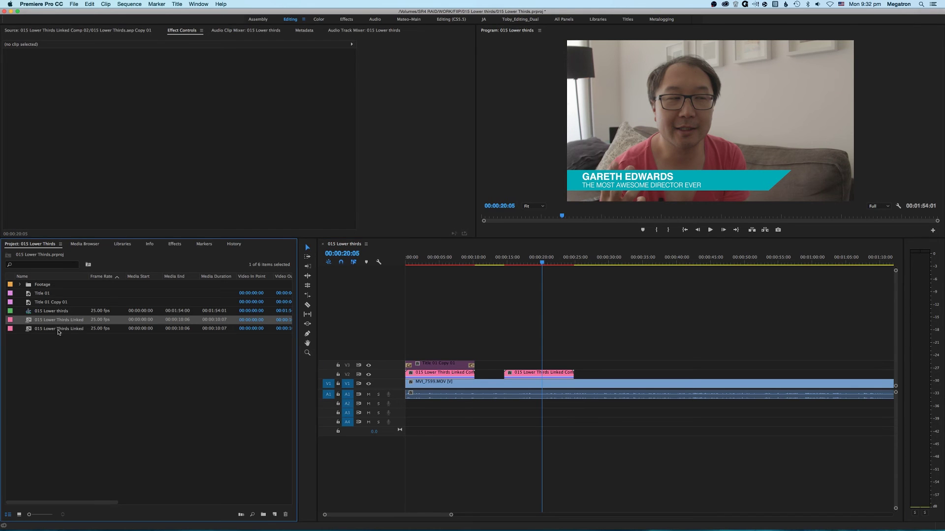
# Rename the duplicate lower-third project item after the person it shows
pyautogui.click(605, 330)
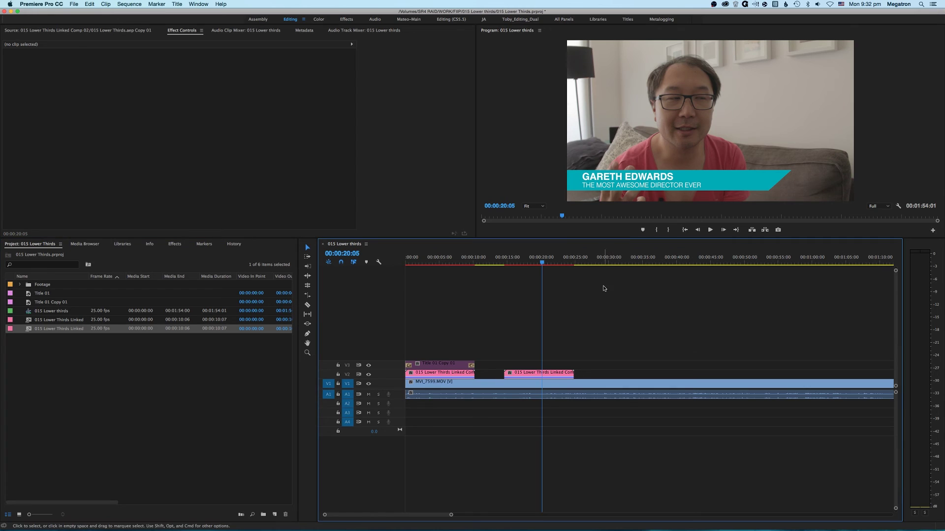
pyautogui.click(66, 330)
pyautogui.write('Gareth Edwards LT')
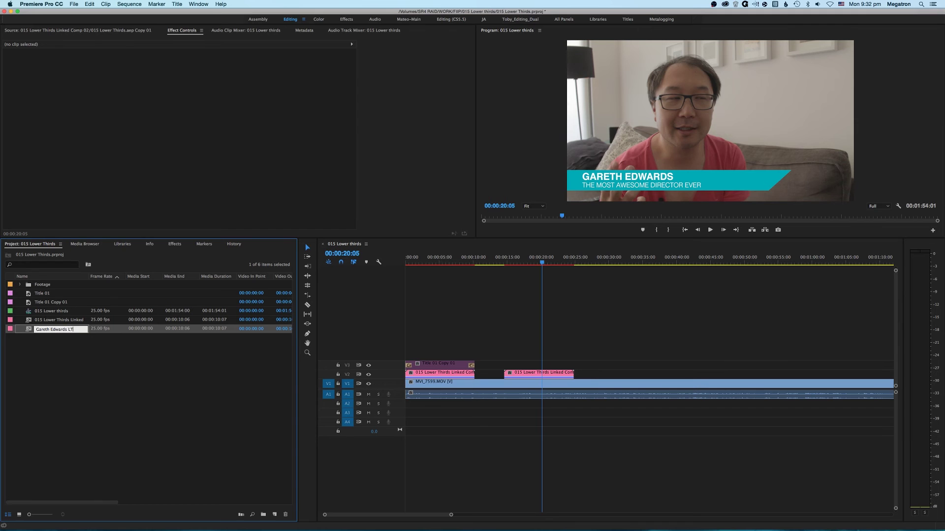
pyautogui.press('Return')
# Rename the original lower-third item after its featured person, then move the playhead to about 22 seconds
pyautogui.click(42, 322)
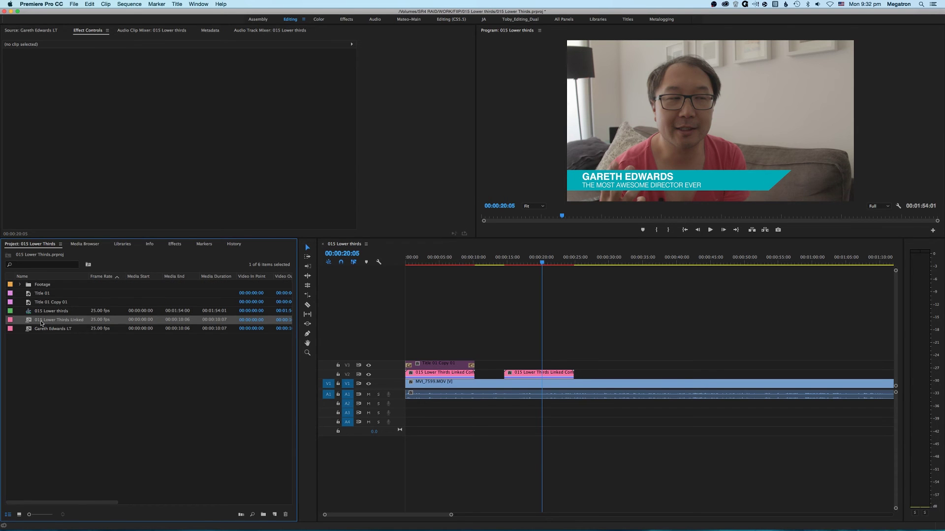
pyautogui.click(42, 322)
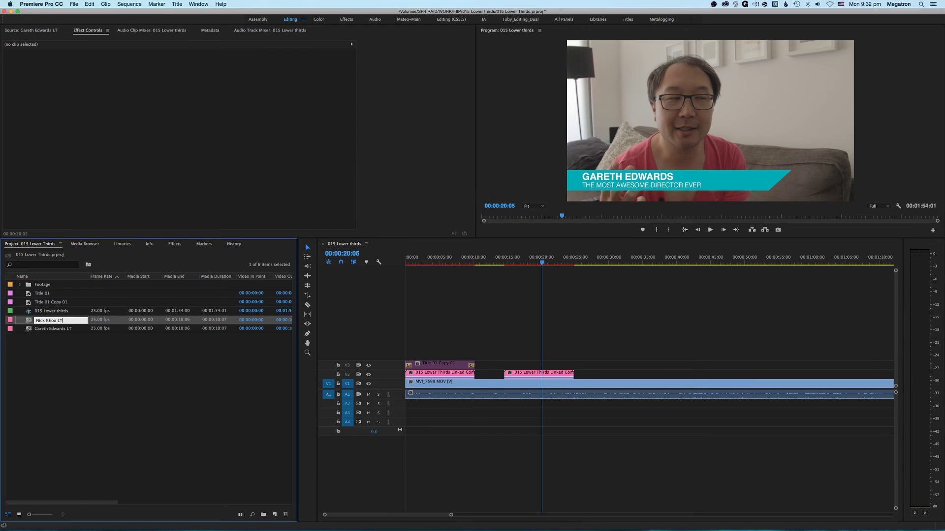
pyautogui.press('Return')
pyautogui.click(121, 347)
pyautogui.click(521, 309)
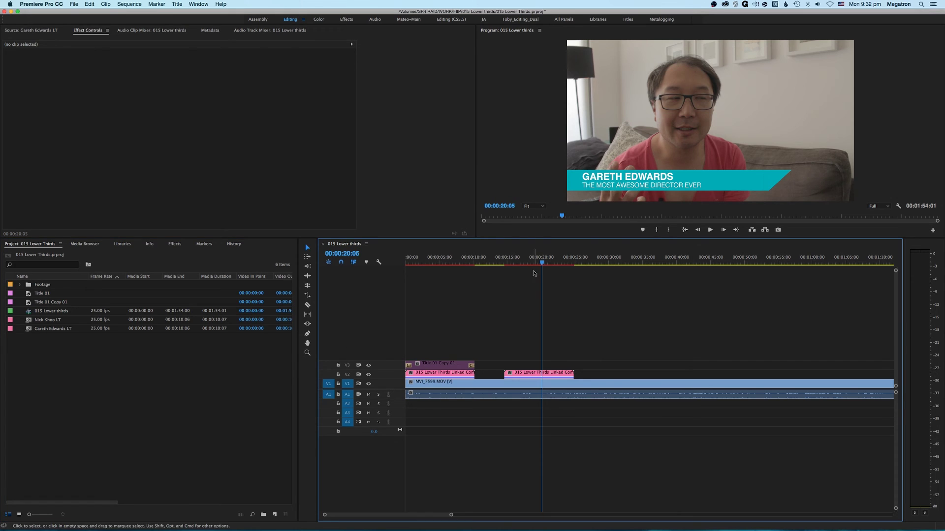
pyautogui.click(558, 260)
pyautogui.moveTo(559, 261); pyautogui.dragTo(545, 289)
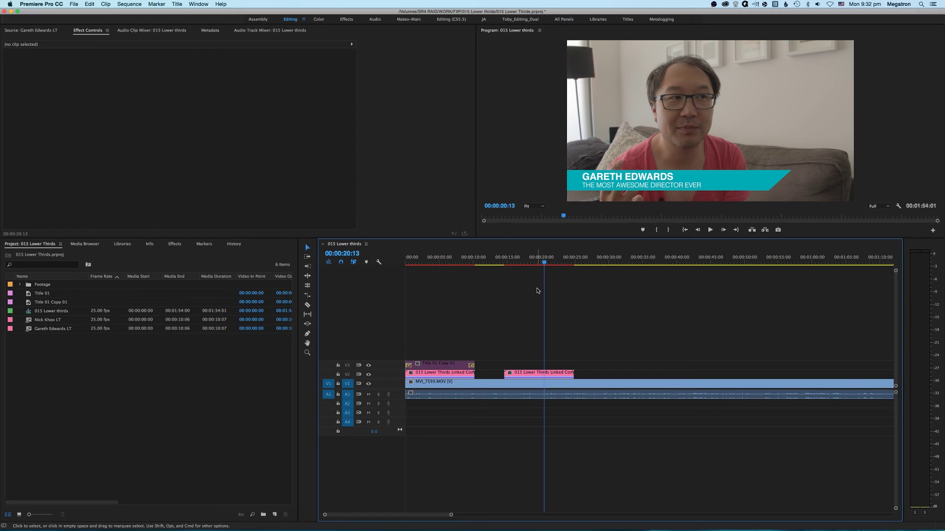
pyautogui.rightClick(535, 371)
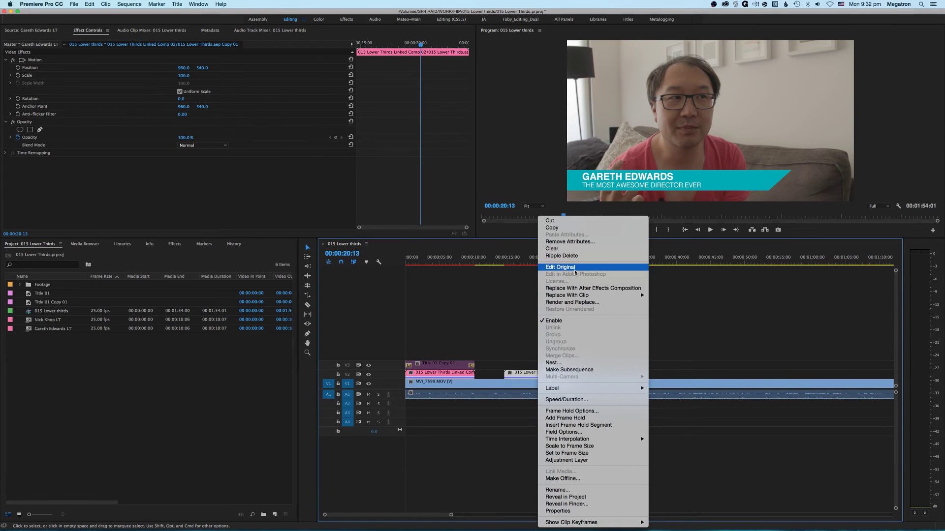
# Open the first V2 lower-third clip's original Lower third composition in After Effects with Edit Original
pyautogui.click(453, 264)
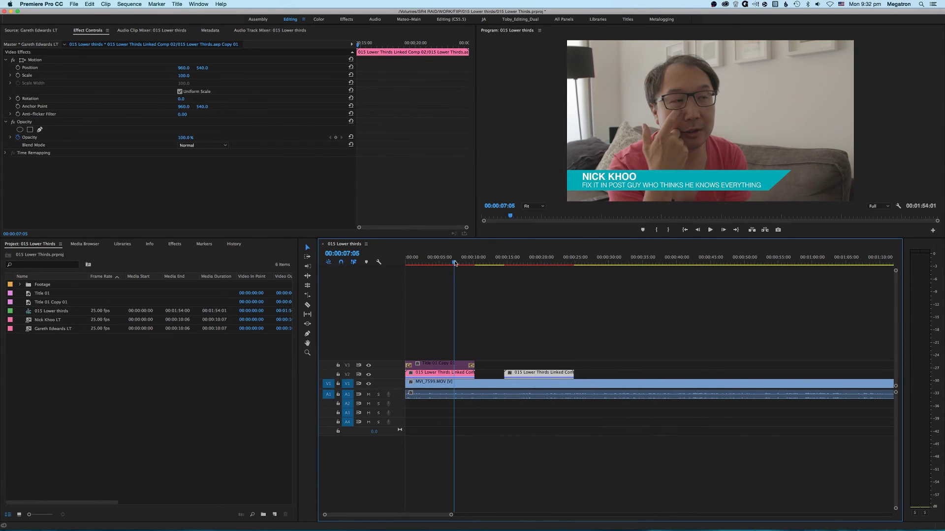
pyautogui.rightClick(454, 372)
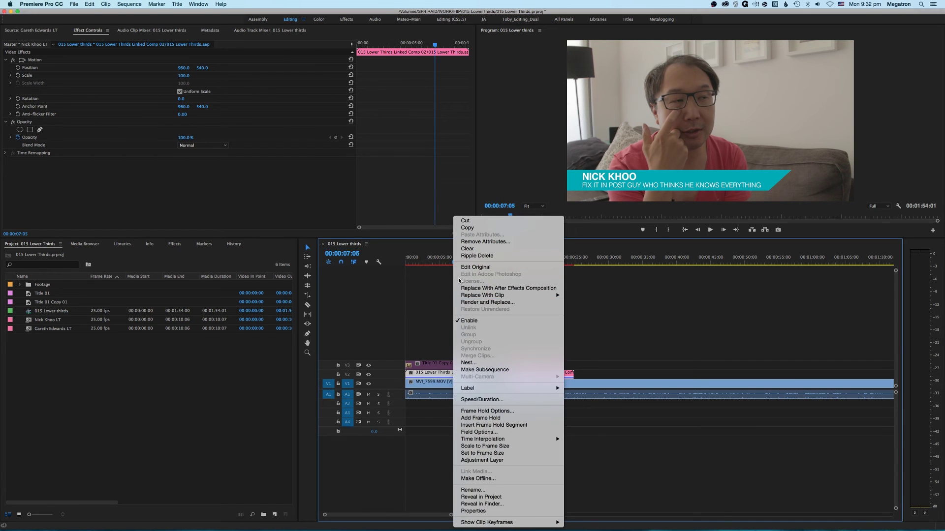
pyautogui.click(442, 303)
pyautogui.moveTo(525, 259); pyautogui.dragTo(451, 260)
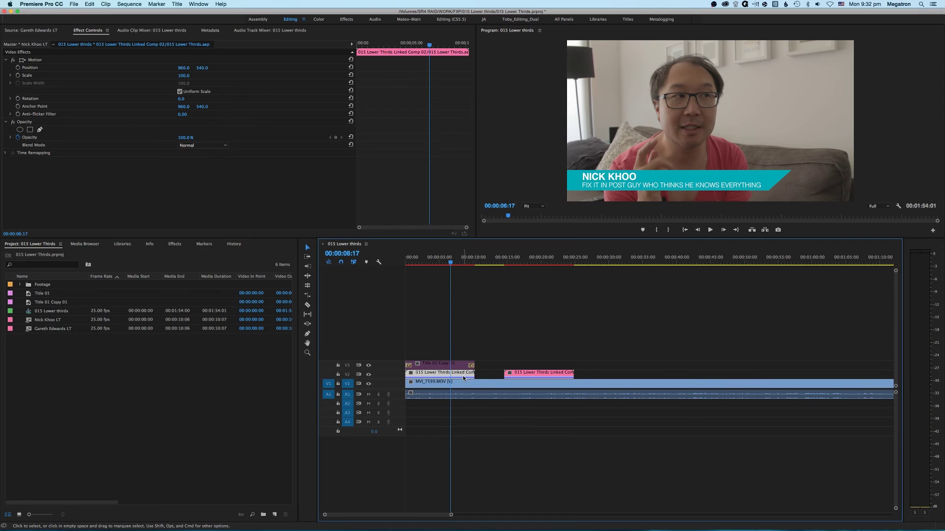
pyautogui.rightClick(465, 379)
pyautogui.click(491, 267)
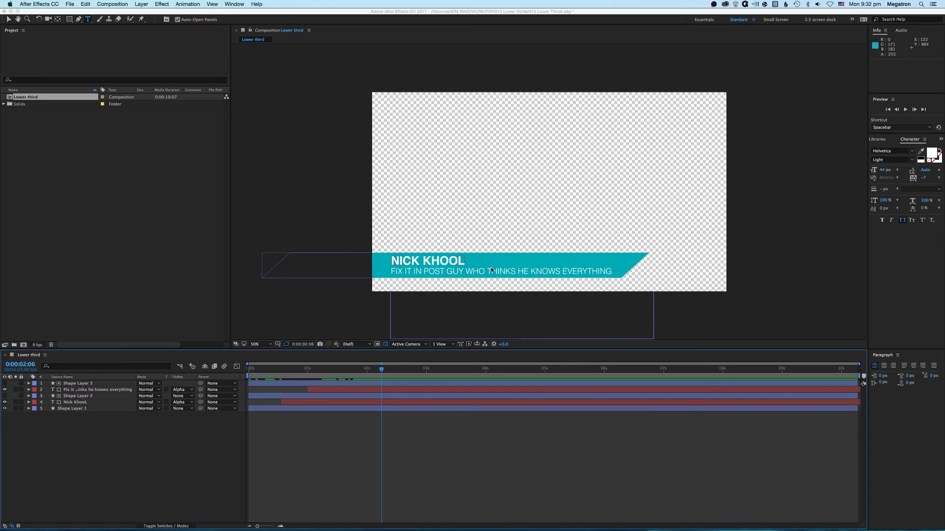
# Switch the side panel to Effects & Presets with Shape Layer 1 selected
pyautogui.click(77, 409)
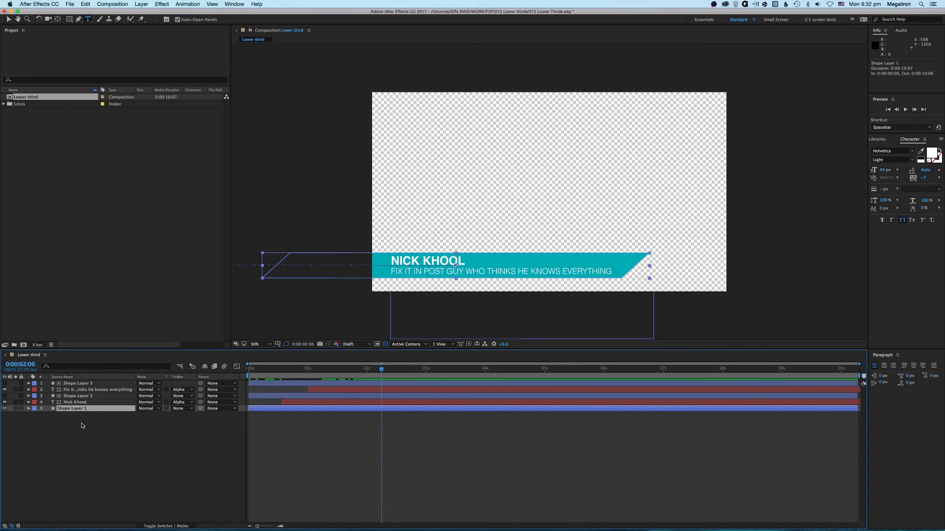
pyautogui.click(941, 139)
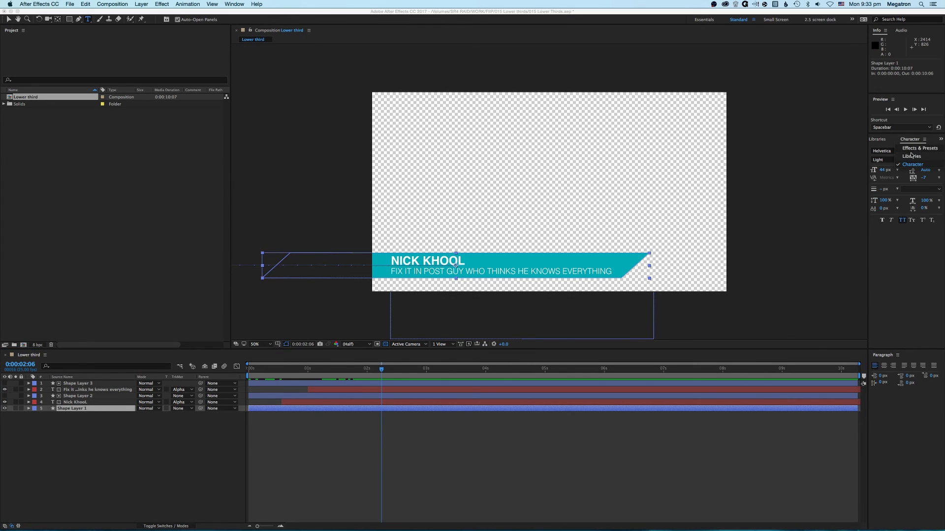
pyautogui.click(912, 155)
pyautogui.click(902, 149)
pyautogui.write('r')
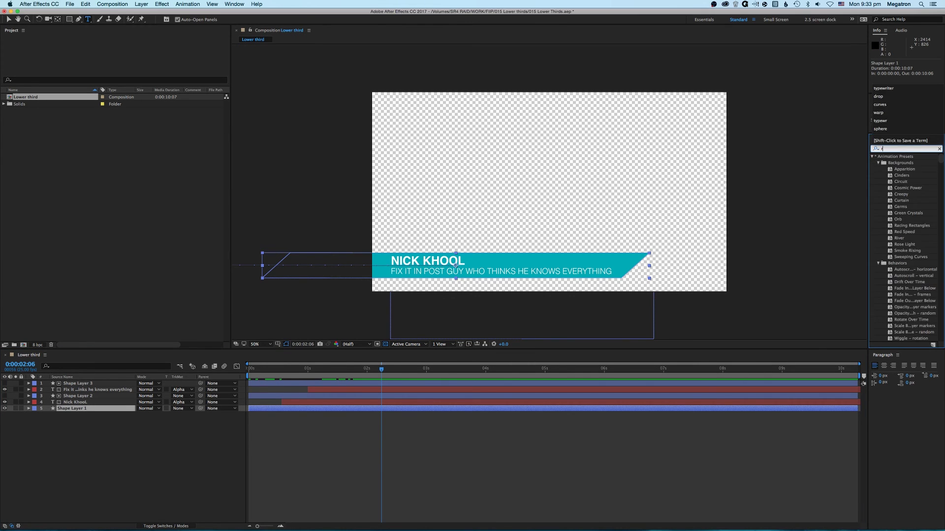
pyautogui.click(145, 463)
# Reselect Shape Layer 1 and open its Fill Options from the Rectangle tool bar
pyautogui.click(92, 409)
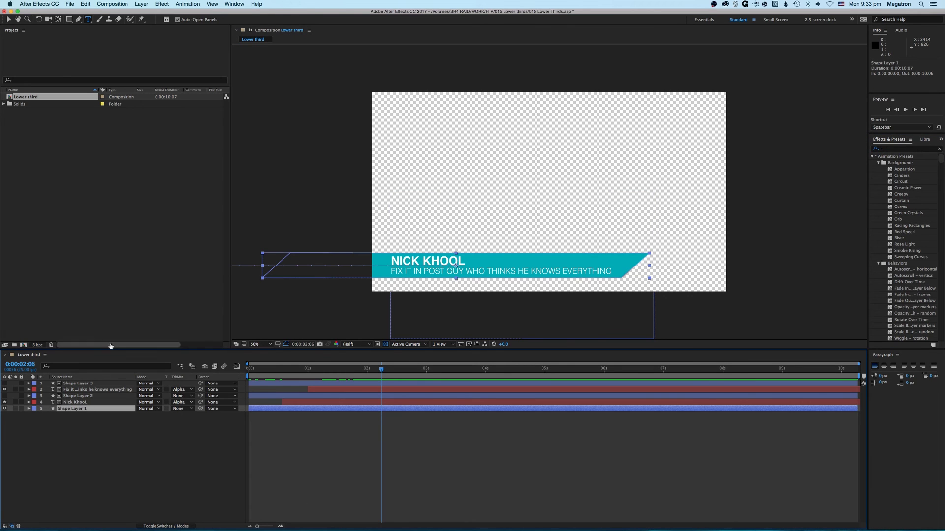
pyautogui.click(79, 409)
pyautogui.click(70, 19)
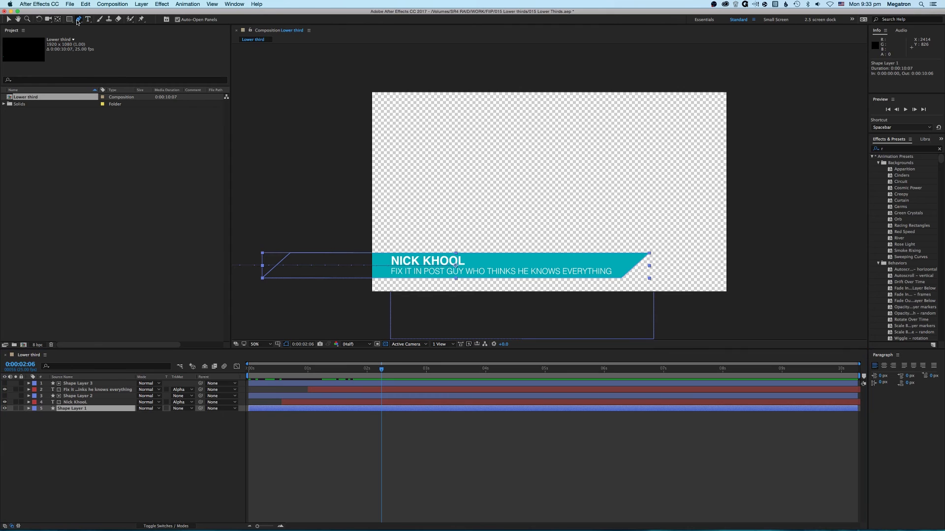
pyautogui.click(189, 20)
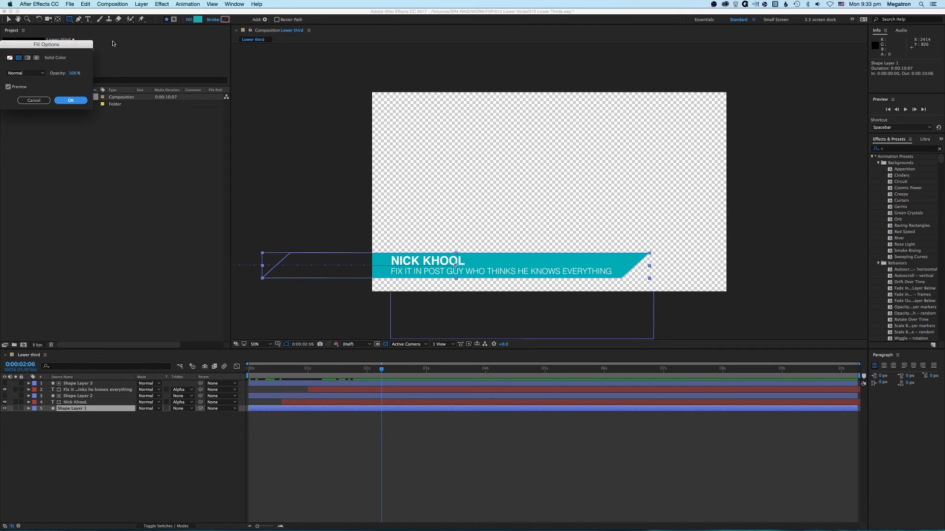
# Make the bar's fill a linear gradient and set its start stop to deep green 008862
pyautogui.click(28, 58)
pyautogui.click(70, 100)
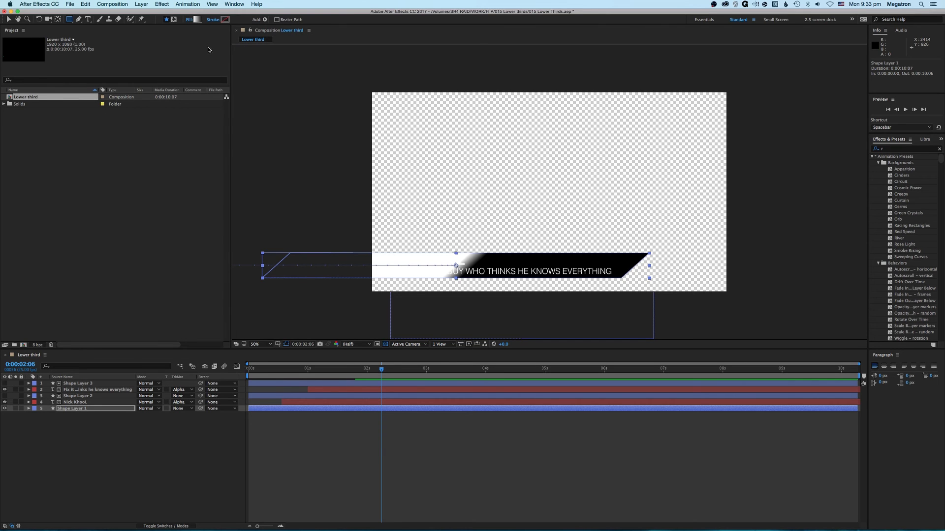
pyautogui.click(198, 19)
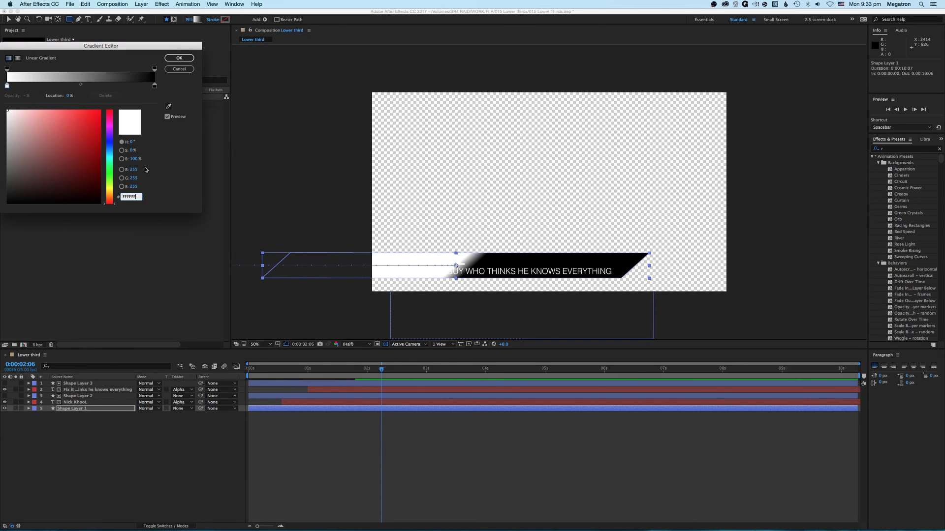
pyautogui.click(110, 161)
pyautogui.moveTo(97, 158); pyautogui.dragTo(101, 154)
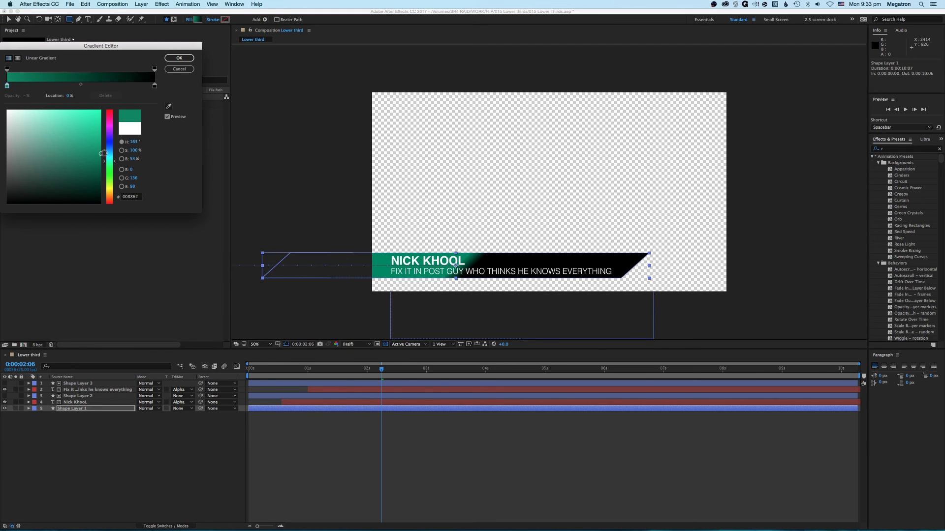
# Set the gradient's end stop to teal 00989E and confirm the colours
pyautogui.click(155, 86)
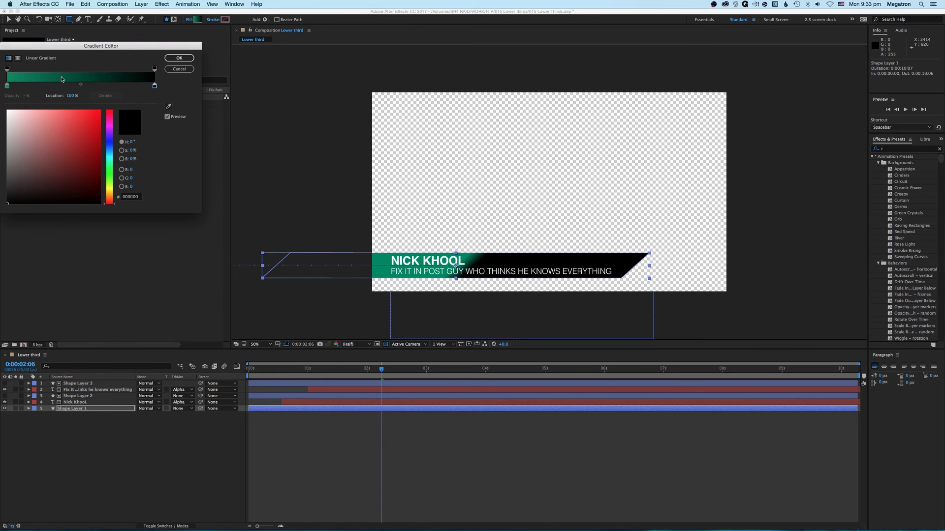
pyautogui.click(169, 106)
pyautogui.click(11, 75)
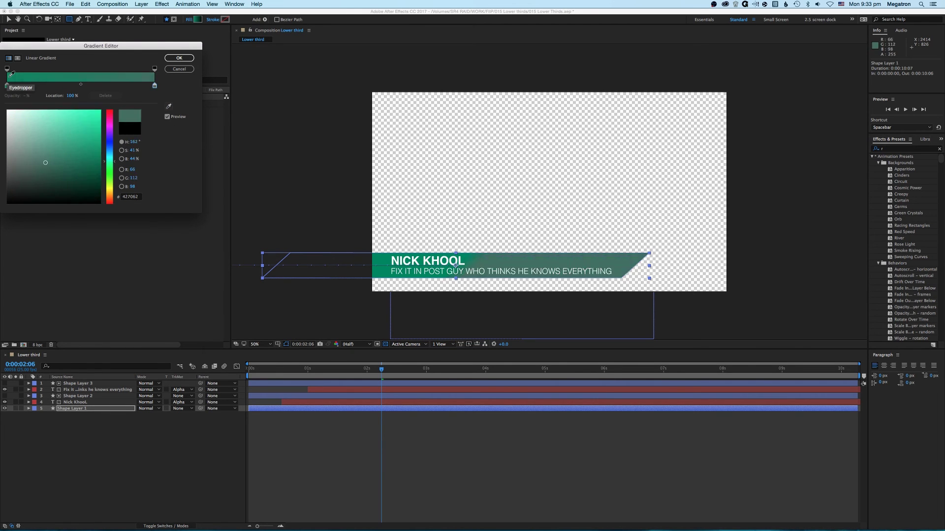
pyautogui.click(101, 160)
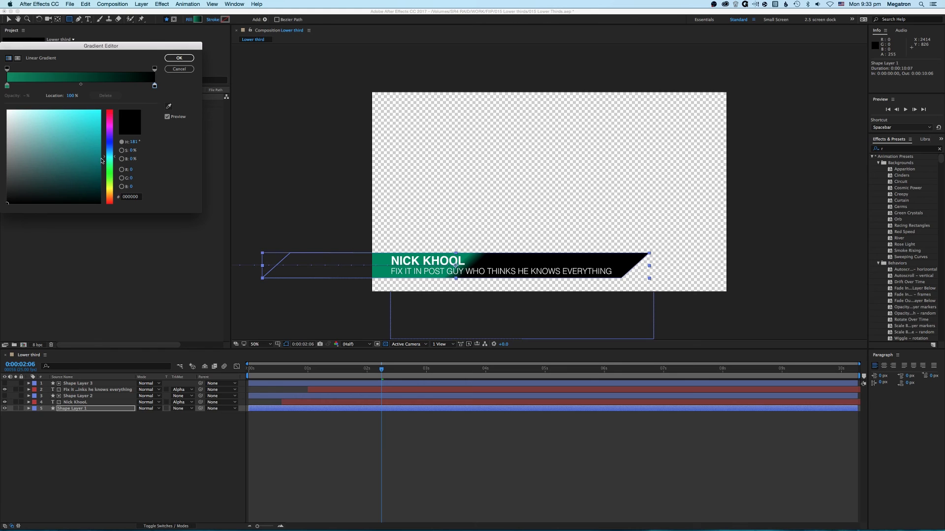
pyautogui.click(101, 146)
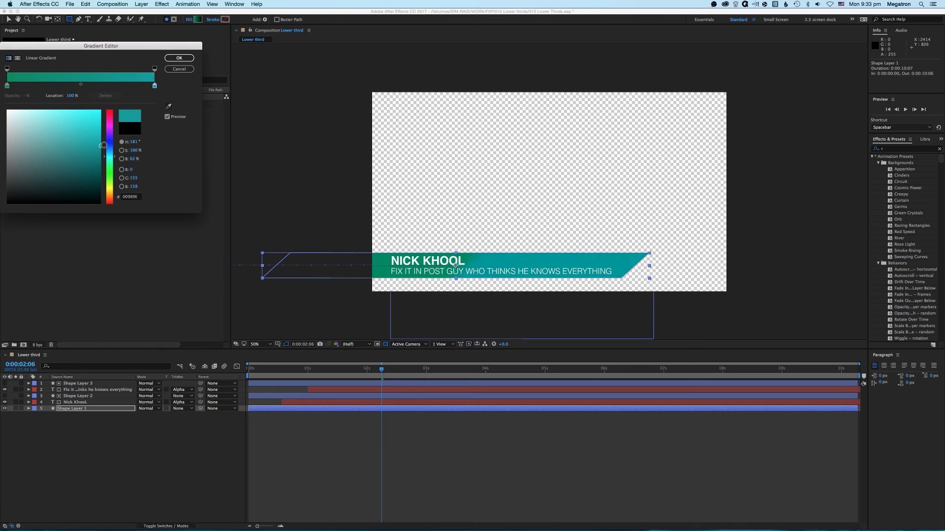
pyautogui.click(178, 58)
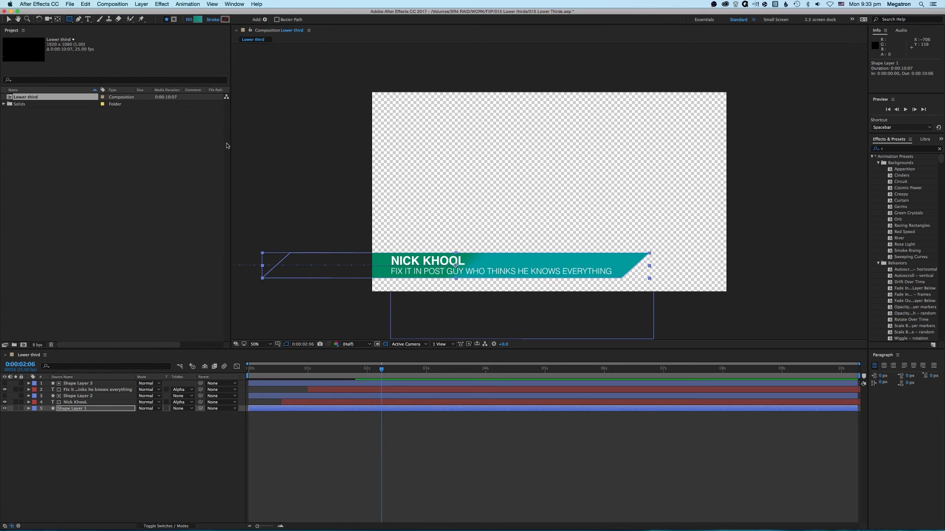
# Filter Shape Layer 1 by 'gradie' and select Gradient Fill 1's Start Point
pyautogui.click(28, 408)
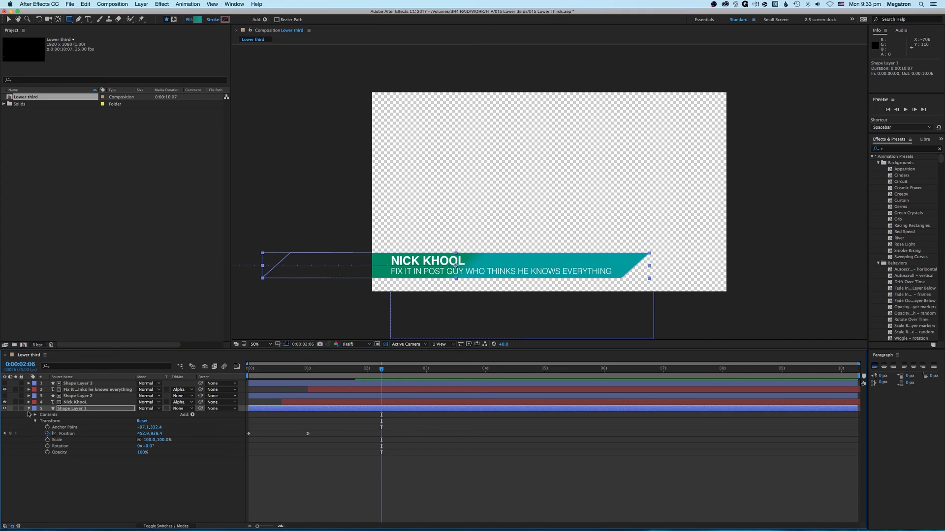
pyautogui.click(70, 366)
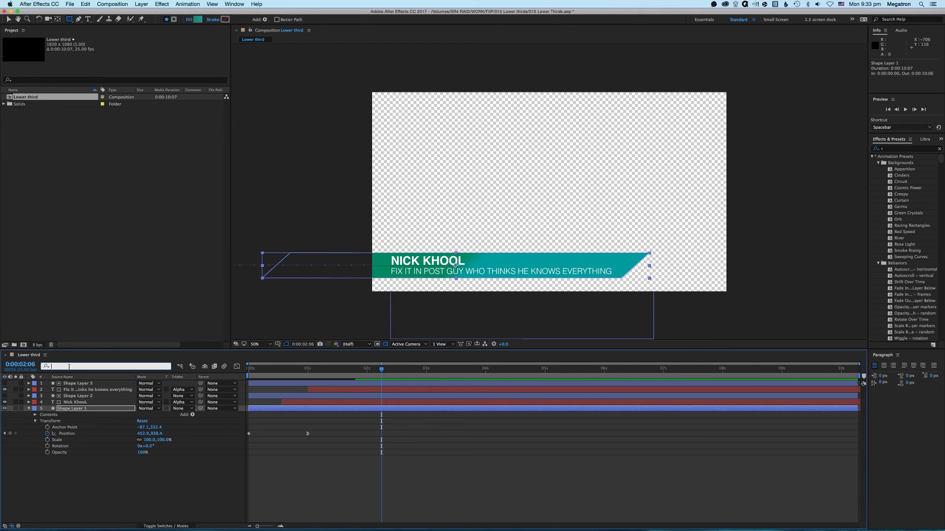
pyautogui.write('gradie')
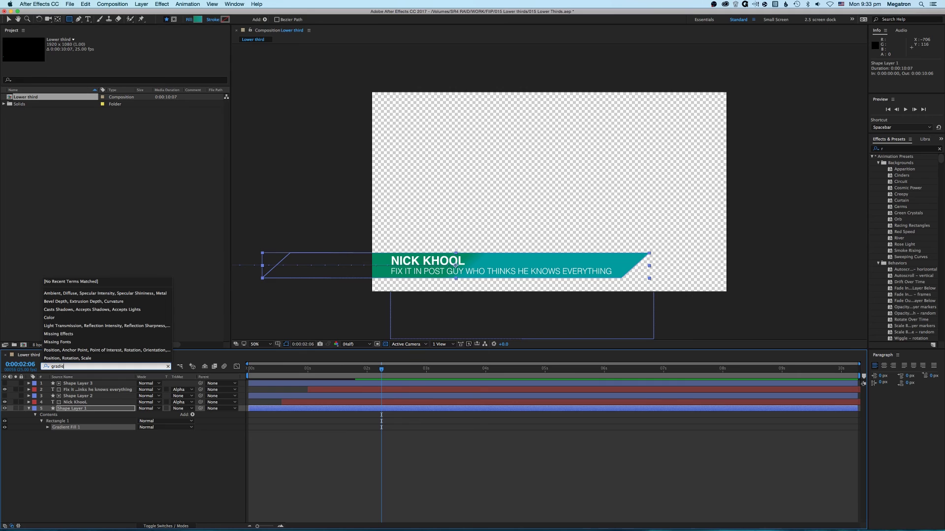
pyautogui.click(108, 463)
pyautogui.click(47, 427)
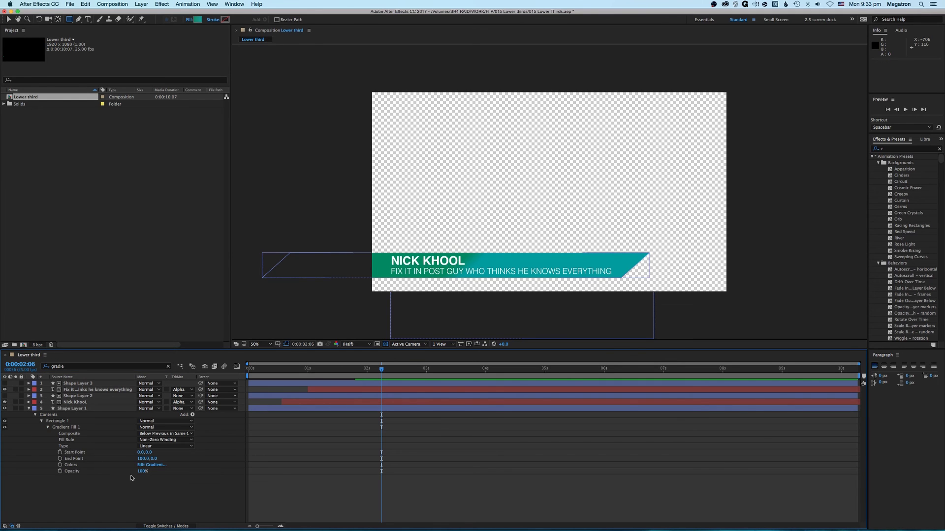
pyautogui.click(74, 433)
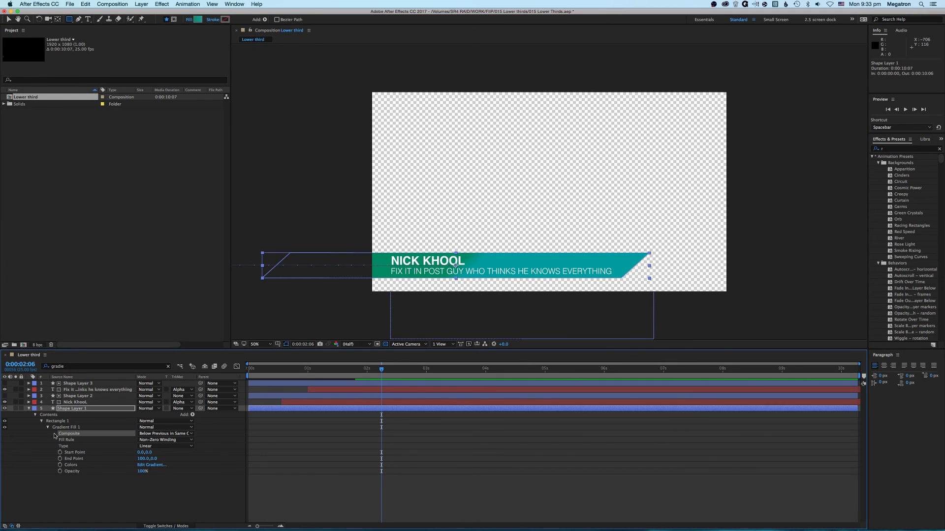
pyautogui.click(119, 451)
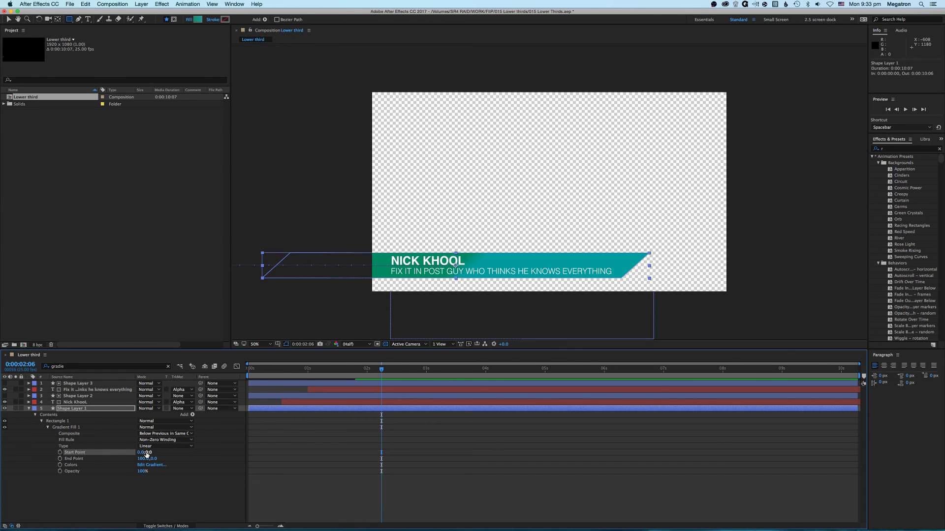
pyautogui.press(',')
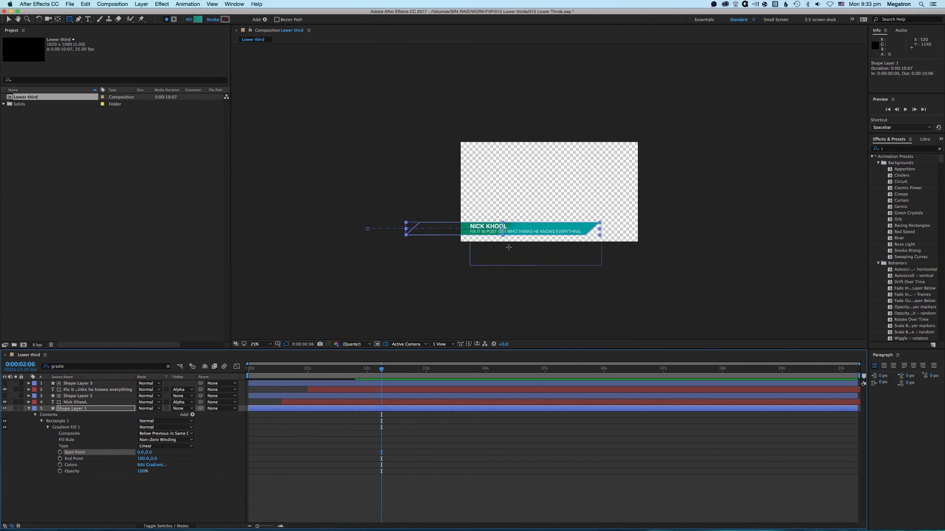
pyautogui.press('.')
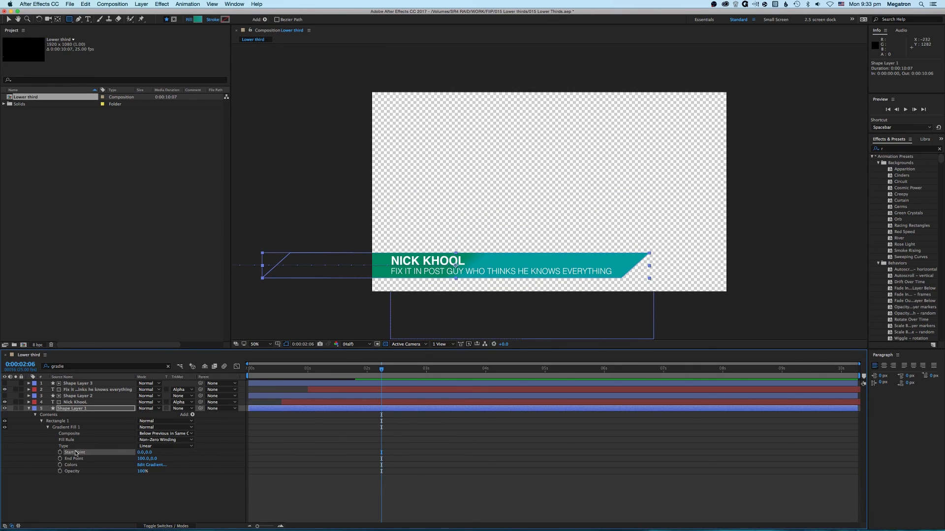
pyautogui.press('v')
# Drag the gradient start and end handles so green angles into teal across the bar
pyautogui.moveTo(478, 270); pyautogui.dragTo(455, 203)
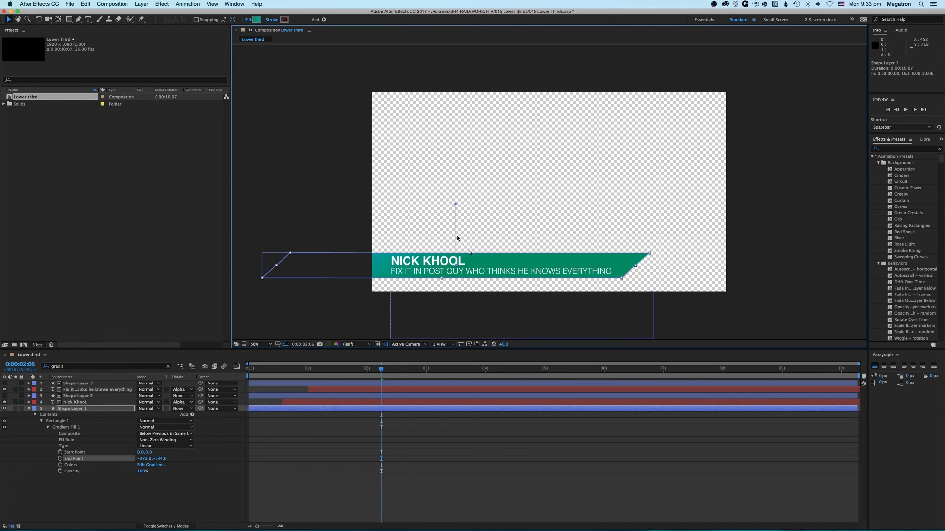
pyautogui.moveTo(457, 239); pyautogui.dragTo(601, 311)
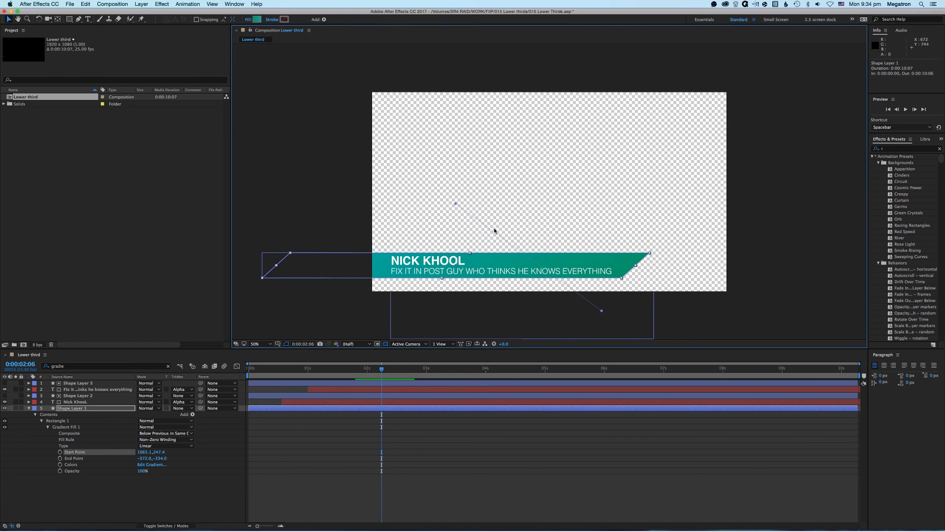
pyautogui.moveTo(455, 203); pyautogui.dragTo(523, 199)
pyautogui.moveTo(601, 311); pyautogui.dragTo(484, 334)
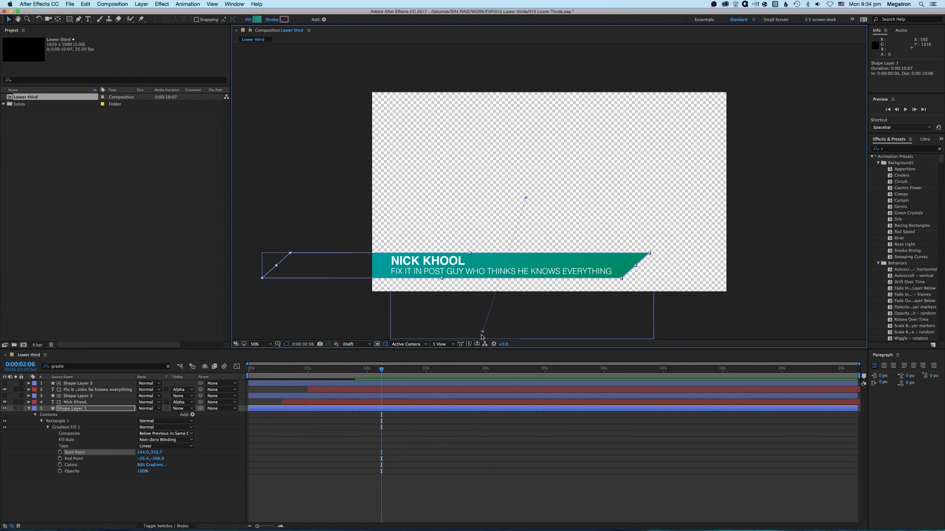
pyautogui.moveTo(526, 199); pyautogui.dragTo(630, 208)
pyautogui.moveTo(484, 336); pyautogui.dragTo(450, 329)
pyautogui.click(357, 411)
pyautogui.moveTo(325, 369); pyautogui.dragTo(476, 395)
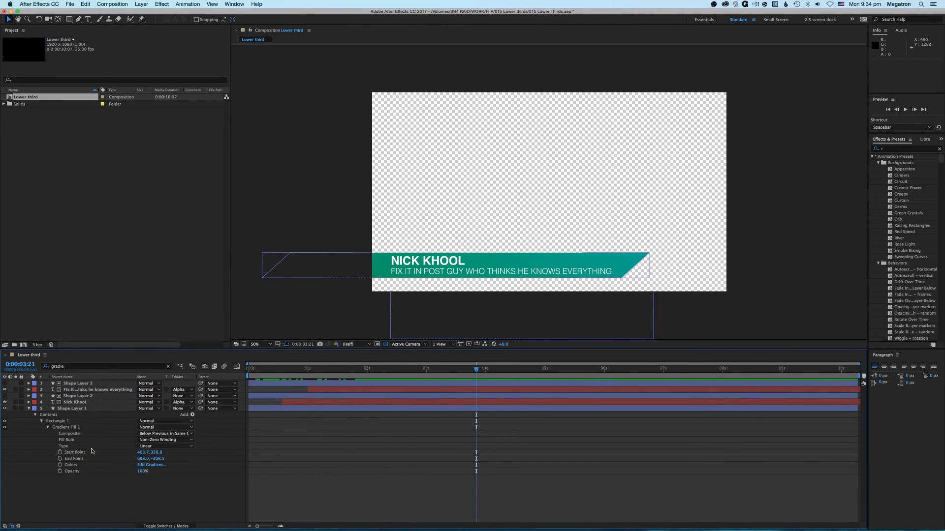
pyautogui.click(79, 408)
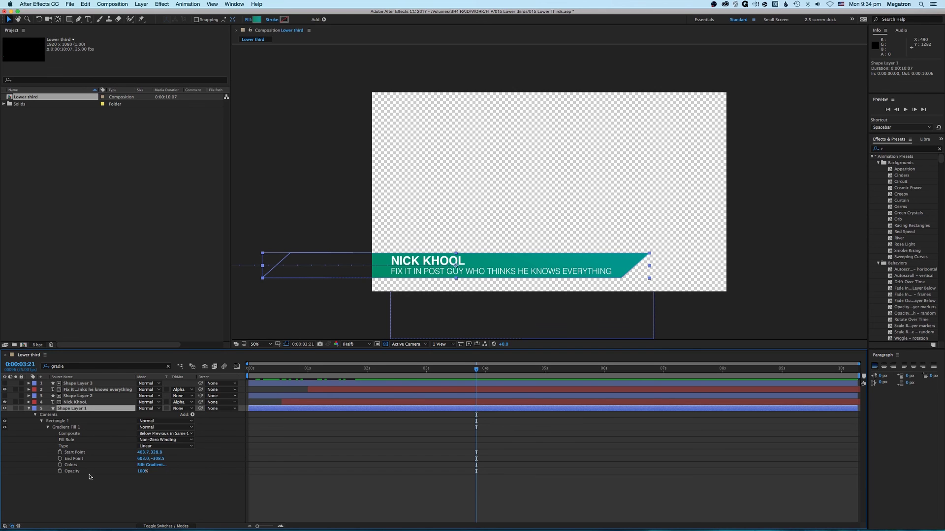
# Duplicate the bar layer and give it a white ffffff stroke, no fill, 11 px width
pyautogui.press('super+d')
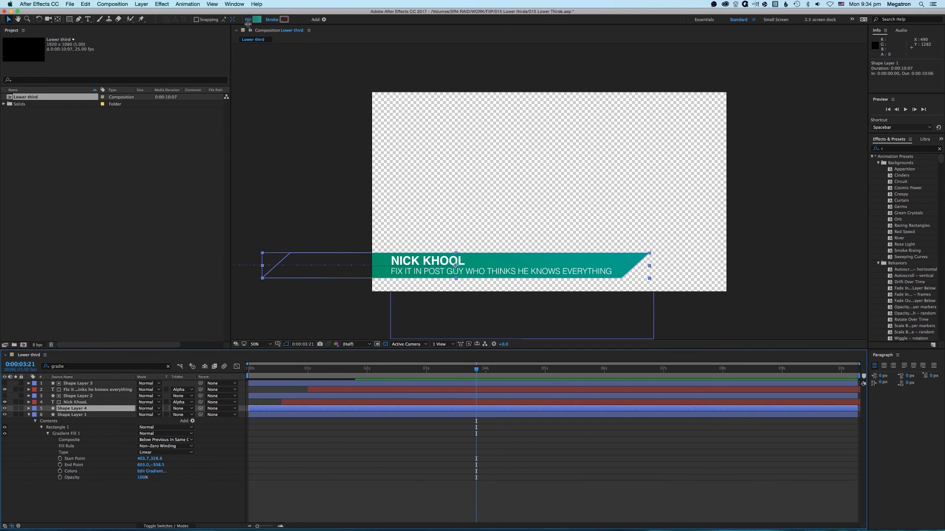
pyautogui.click(283, 19)
pyautogui.write('ffffff')
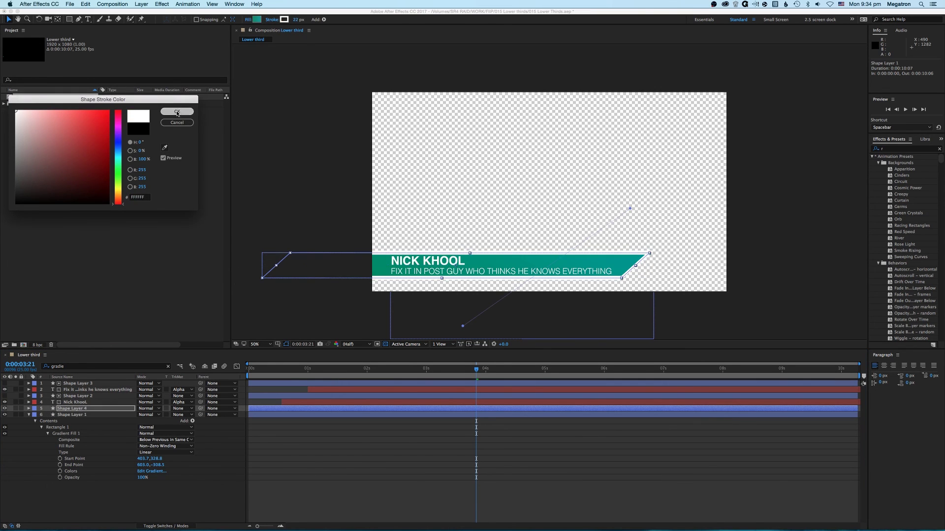
pyautogui.click(177, 111)
pyautogui.click(249, 20)
pyautogui.click(9, 57)
pyautogui.click(67, 100)
pyautogui.moveTo(298, 22); pyautogui.dragTo(269, 23)
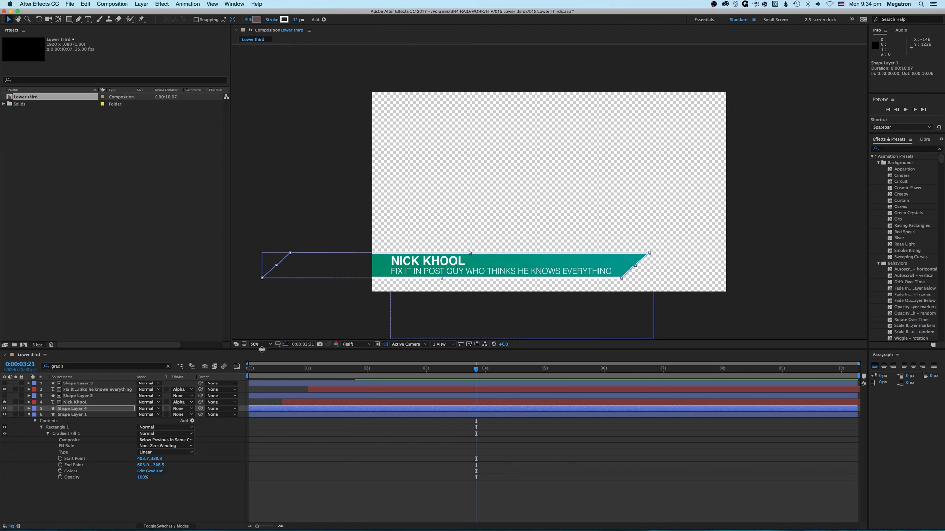
# Preview the animation, then scrub Premiere Pro's sequence to the second lower third
pyautogui.click(266, 376)
pyautogui.press('space')
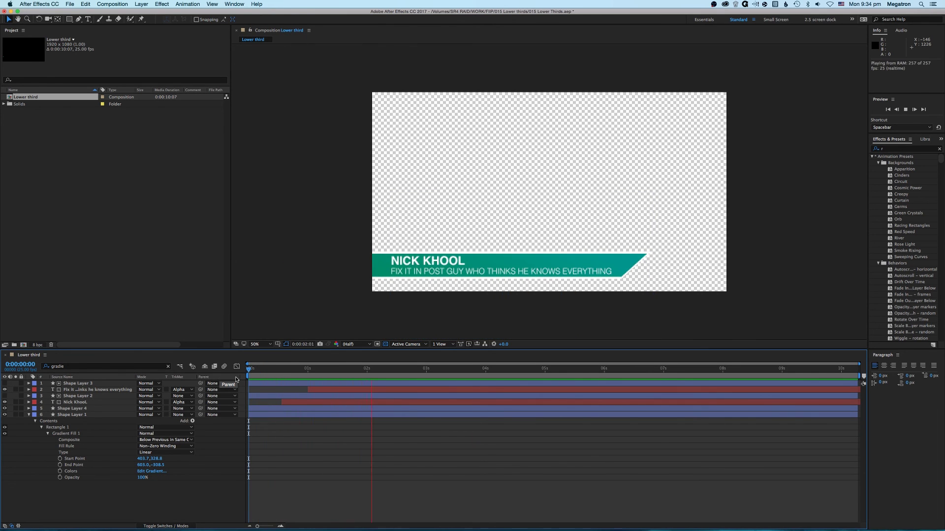
pyautogui.press('space')
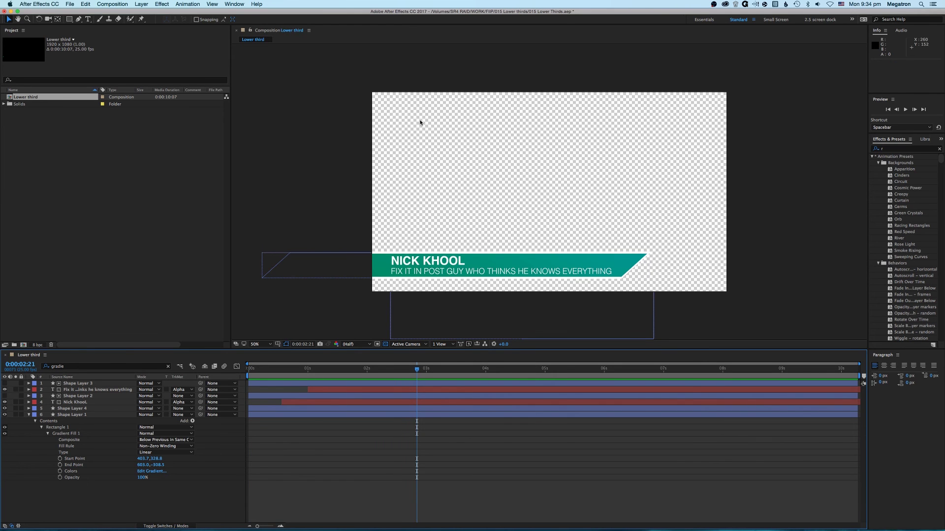
pyautogui.press('super+Tab')
pyautogui.moveTo(457, 268); pyautogui.dragTo(538, 279)
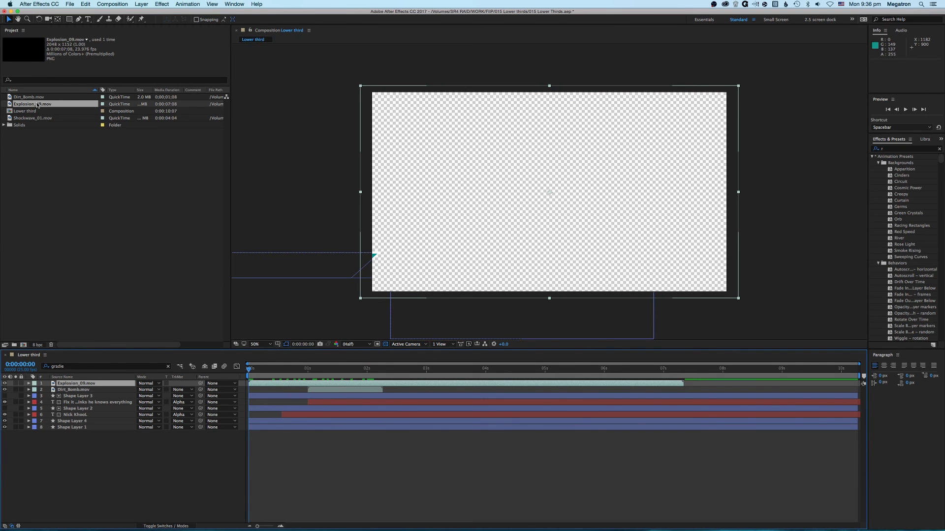
# Scrub the Lower third comp to check the explosion bursting across the bar
pyautogui.moveTo(264, 378); pyautogui.dragTo(394, 393)
pyautogui.press('super+Tab')
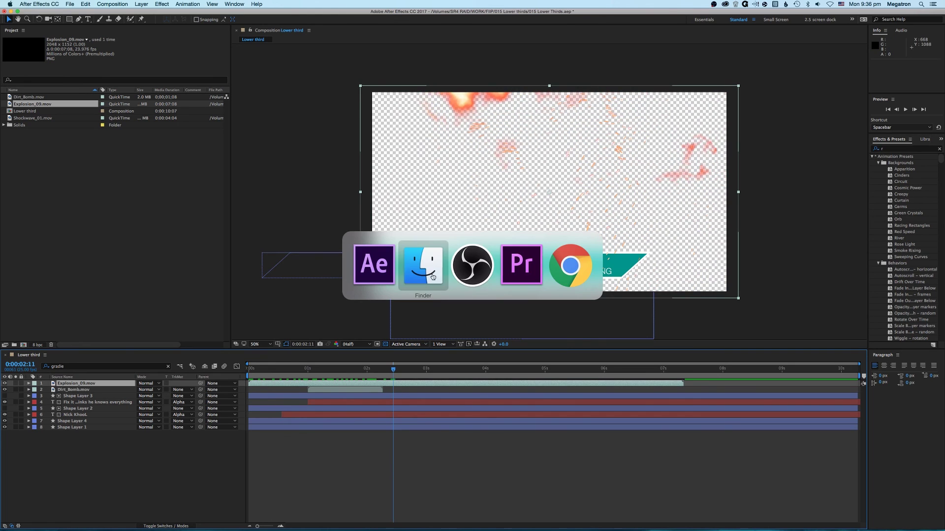
# Play the Premiere sequence through both updated lower thirds with their explosion overlays
pyautogui.click(511, 268)
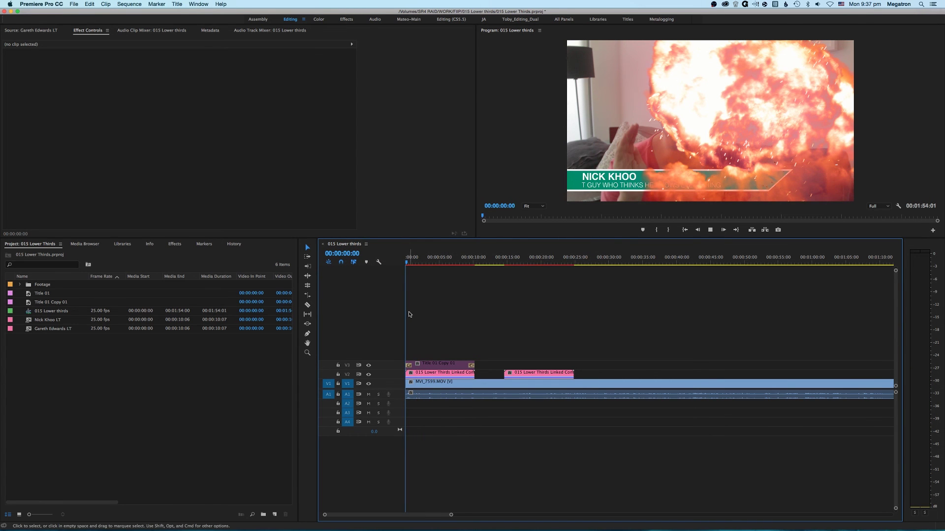
pyautogui.press('space')
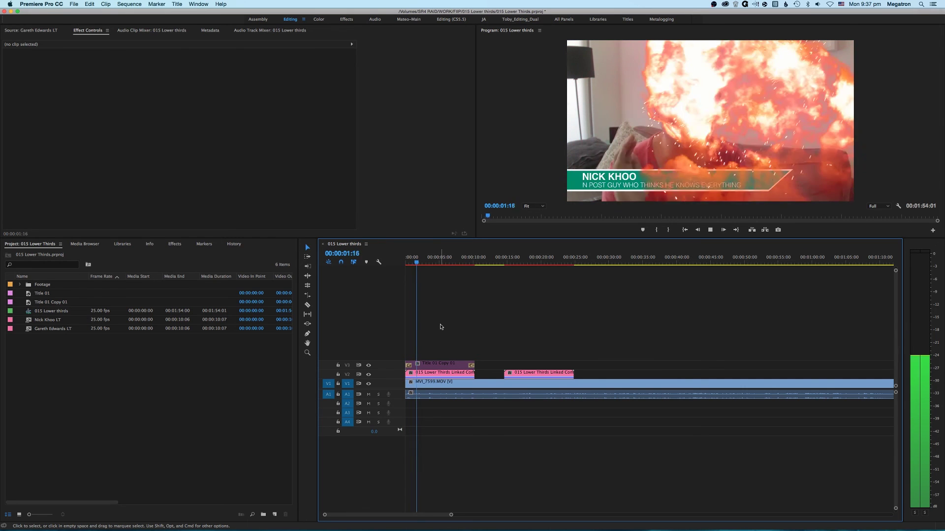
pyautogui.click(499, 261)
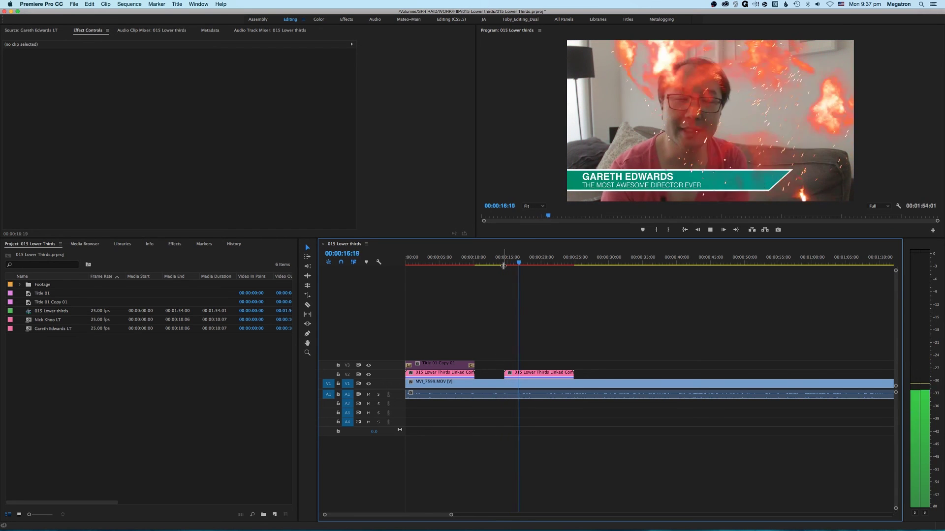
pyautogui.press('space')
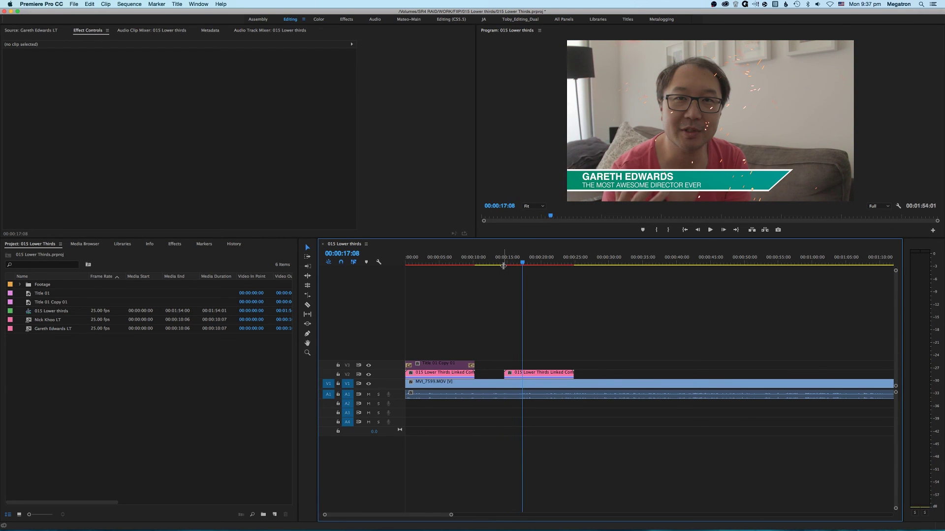